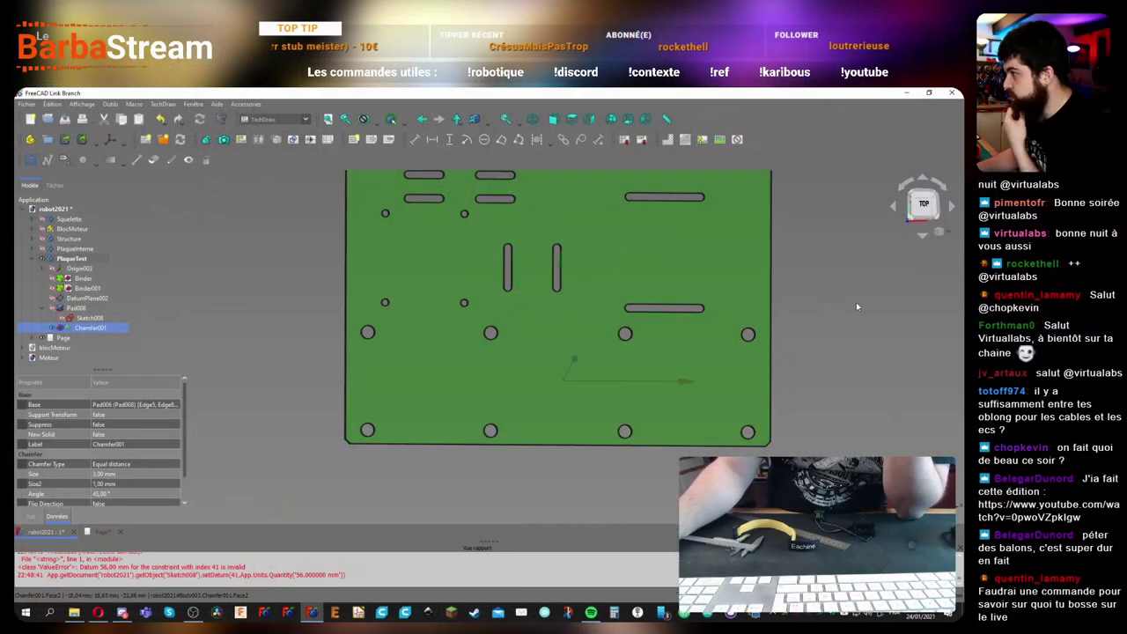
Orbit from the plate's top view to a perspective view of the full robot2021 assembly
{"action": "scroll", "coordinate": [751, 264], "scroll_direction": "down", "scroll_amount": 2}
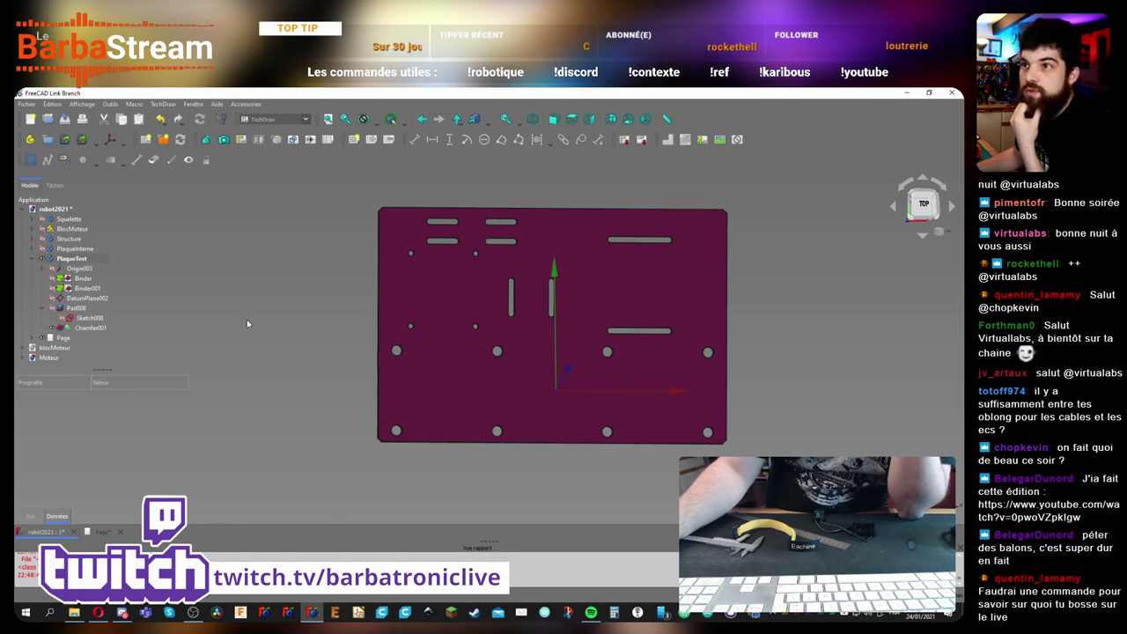
{"action": "middle_click_drag", "start_coordinate": [273, 218], "coordinate": [541, 330]}
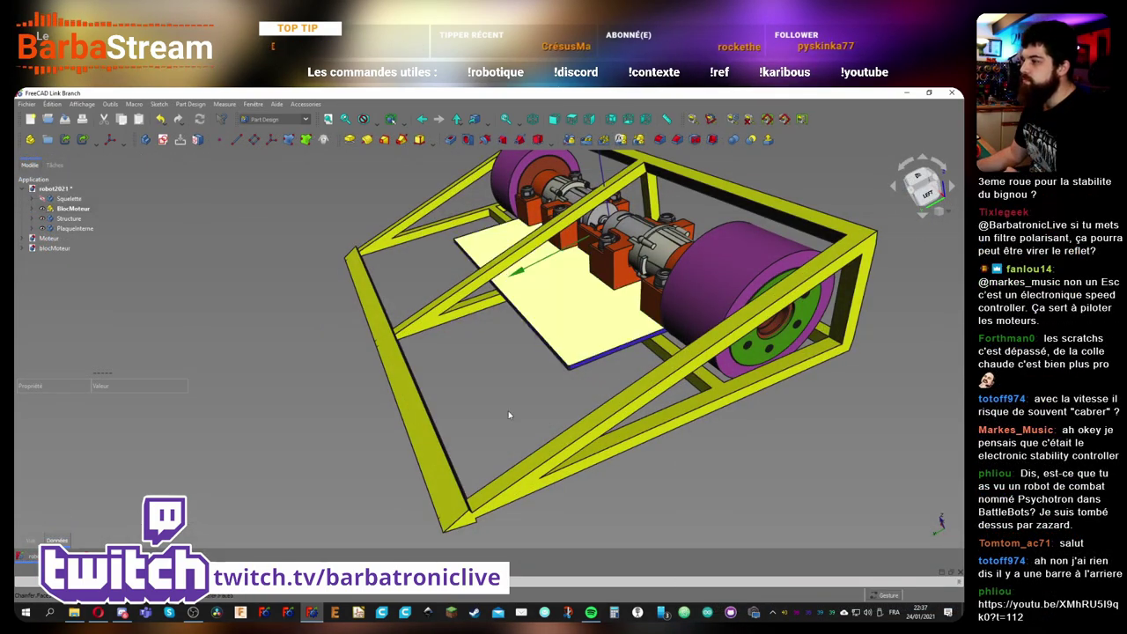
{"action": "middle_click_drag", "start_coordinate": [508, 411], "coordinate": [605, 143]}
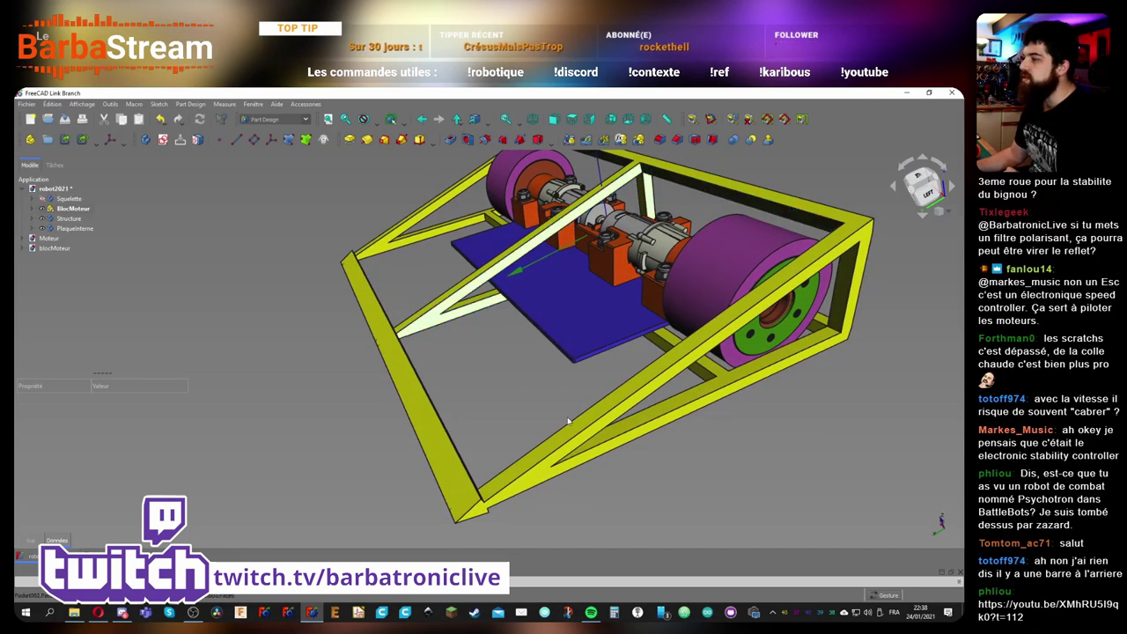
{"action": "middle_click_drag", "start_coordinate": [470, 428], "coordinate": [409, 380]}
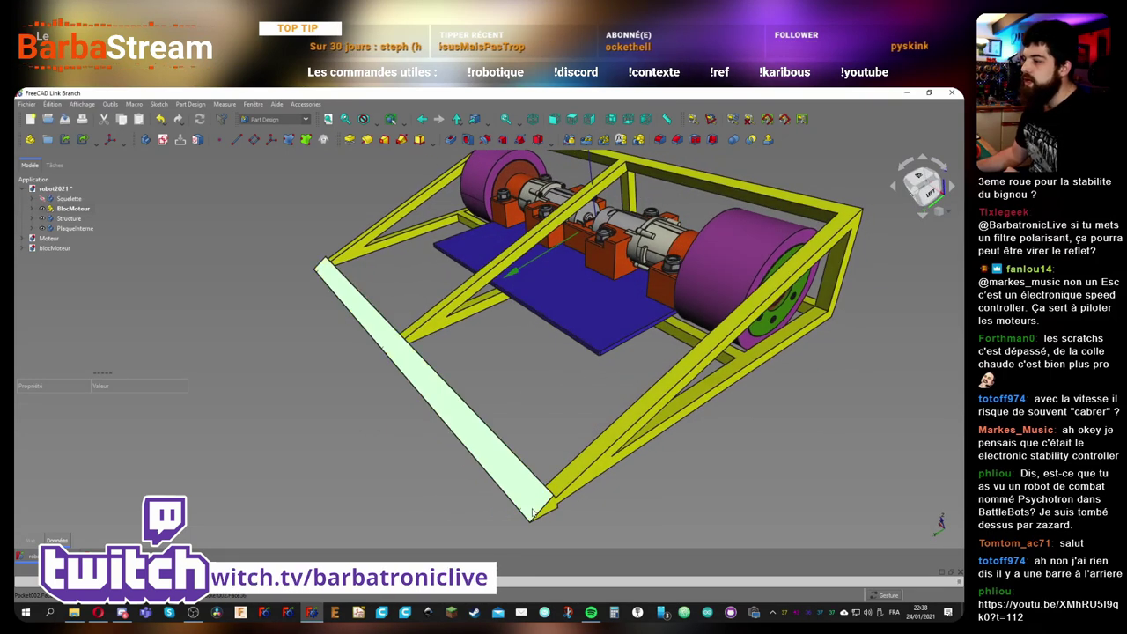
{"action": "left_click_drag", "start_coordinate": [409, 381], "coordinate": [472, 391]}
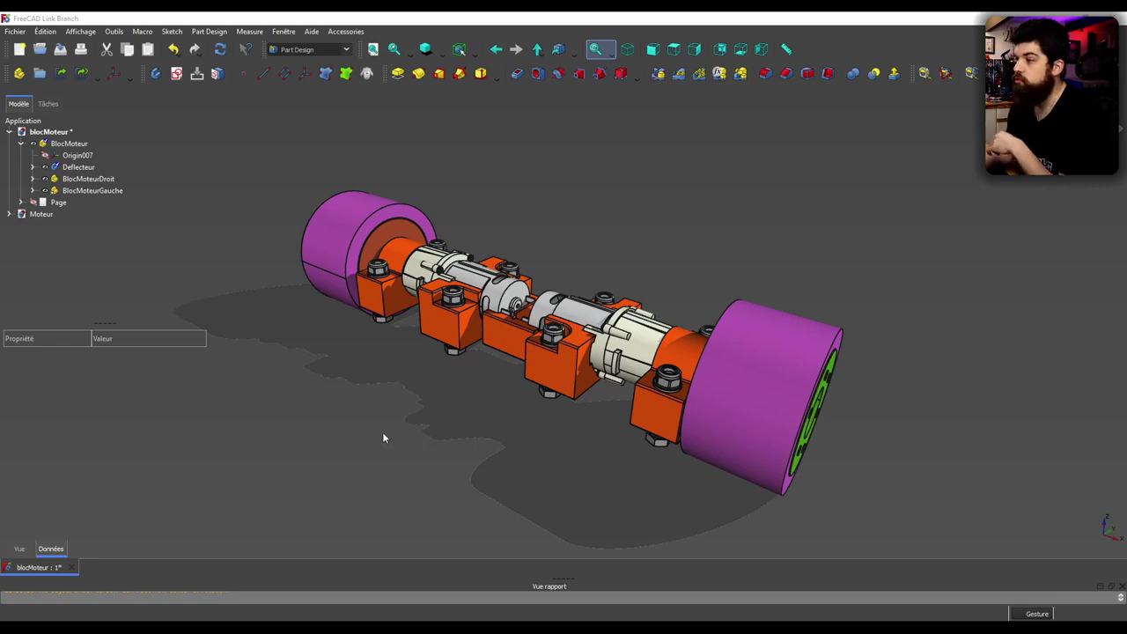
Orbit the blocMoteur assembly until the green-hubbed wheel faces forward, then collapse Deflecteur in the tree
{"action": "mouse_move", "coordinate": [383, 438]}
{"action": "left_mouse_down"}
{"action": "mouse_move", "coordinate": [513, 432]}
{"action": "mouse_move", "coordinate": [431, 443]}
{"action": "mouse_move", "coordinate": [367, 435]}
{"action": "mouse_move", "coordinate": [737, 370]}
{"action": "mouse_move", "coordinate": [612, 378]}
{"action": "mouse_move", "coordinate": [613, 350]}
{"action": "mouse_move", "coordinate": [822, 305]}
{"action": "mouse_move", "coordinate": [556, 483]}
{"action": "mouse_move", "coordinate": [767, 340]}
{"action": "mouse_move", "coordinate": [651, 350]}
{"action": "left_mouse_up"}
{"action": "scroll", "coordinate": [652, 350], "scroll_direction": "down", "scroll_amount": 3}
{"action": "scroll", "coordinate": [682, 361], "scroll_direction": "up", "scroll_amount": 4}
{"action": "scroll", "coordinate": [714, 377], "scroll_direction": "down", "scroll_amount": 1}
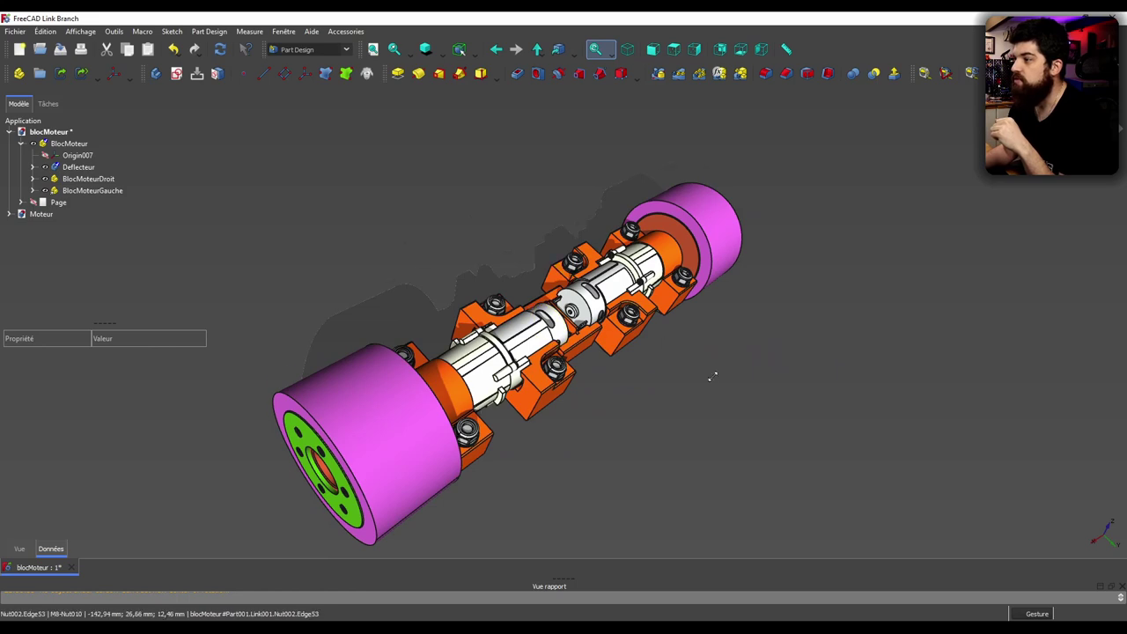
{"action": "mouse_move", "coordinate": [713, 377]}
{"action": "left_mouse_down"}
{"action": "mouse_move", "coordinate": [781, 410]}
{"action": "mouse_move", "coordinate": [665, 424]}
{"action": "left_mouse_up"}
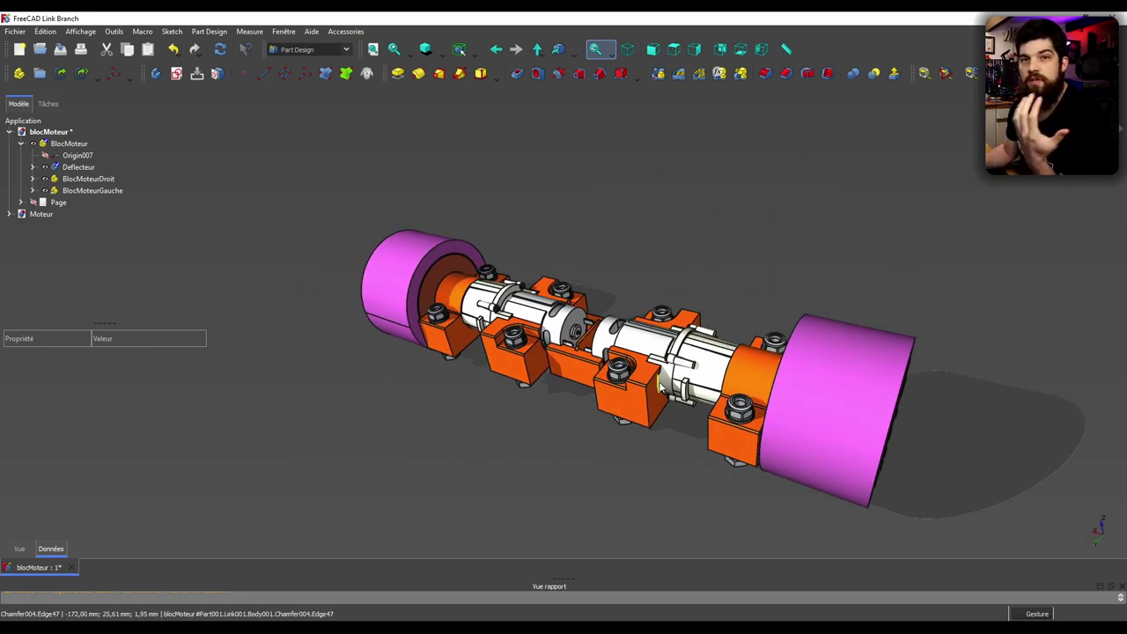
{"action": "mouse_move", "coordinate": [853, 317]}
{"action": "left_mouse_down"}
{"action": "mouse_move", "coordinate": [919, 440]}
{"action": "mouse_move", "coordinate": [496, 455]}
{"action": "mouse_move", "coordinate": [531, 446]}
{"action": "left_mouse_up"}
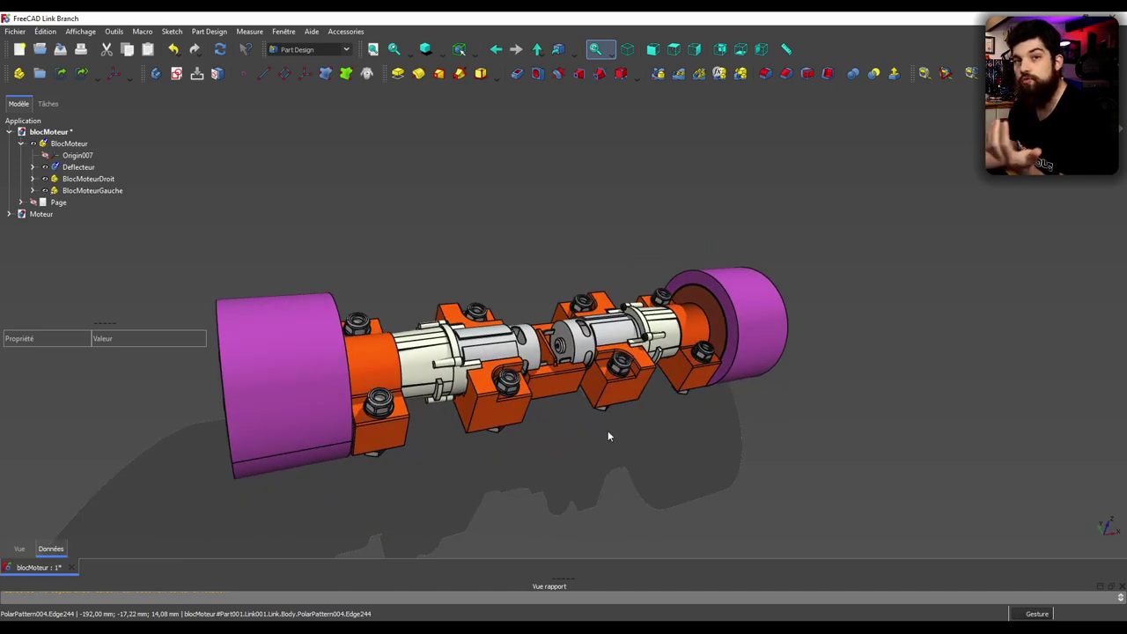
{"action": "mouse_move", "coordinate": [781, 424]}
{"action": "left_mouse_down"}
{"action": "mouse_move", "coordinate": [358, 501]}
{"action": "mouse_move", "coordinate": [622, 434]}
{"action": "mouse_move", "coordinate": [428, 448]}
{"action": "mouse_move", "coordinate": [480, 467]}
{"action": "left_mouse_up"}
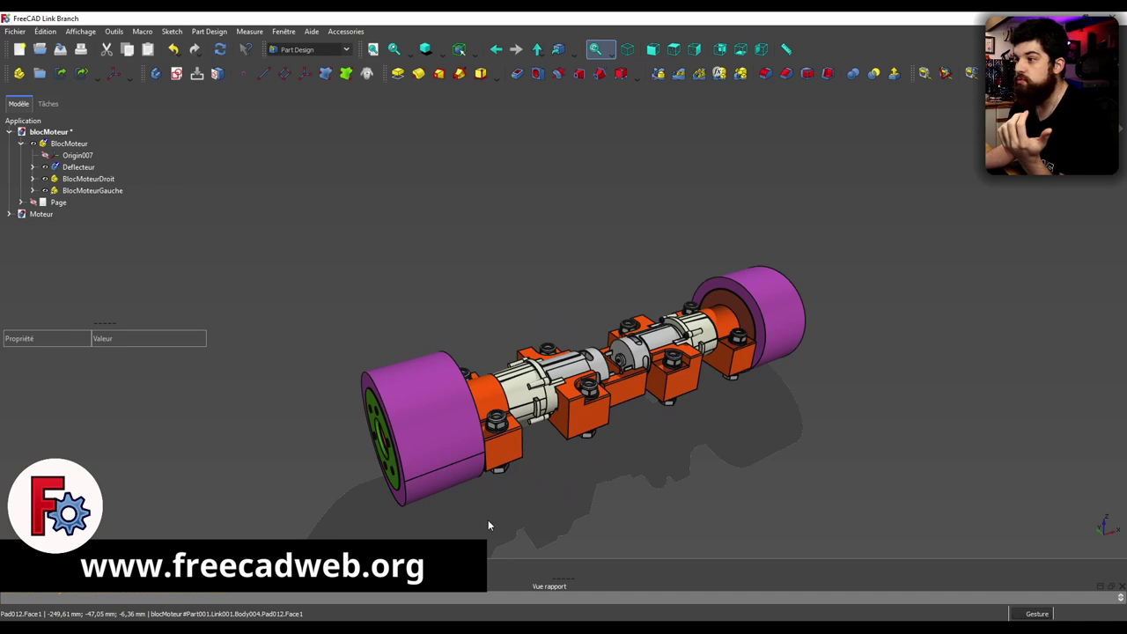
{"action": "scroll", "coordinate": [489, 521], "scroll_direction": "up", "scroll_amount": 1}
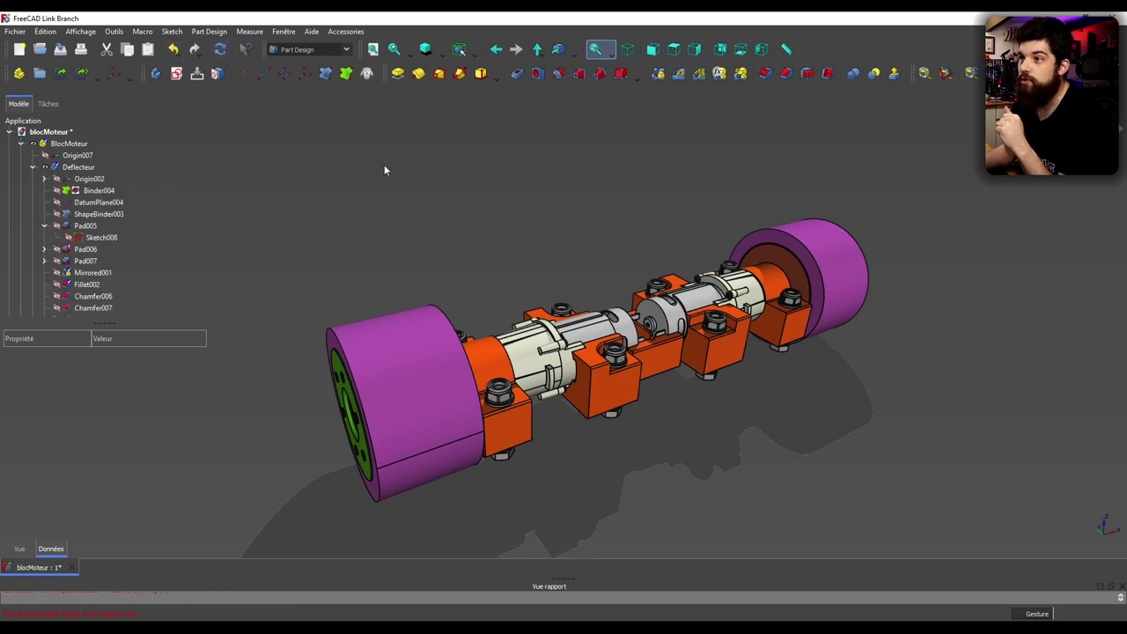
{"action": "left_click", "coordinate": [32, 167]}
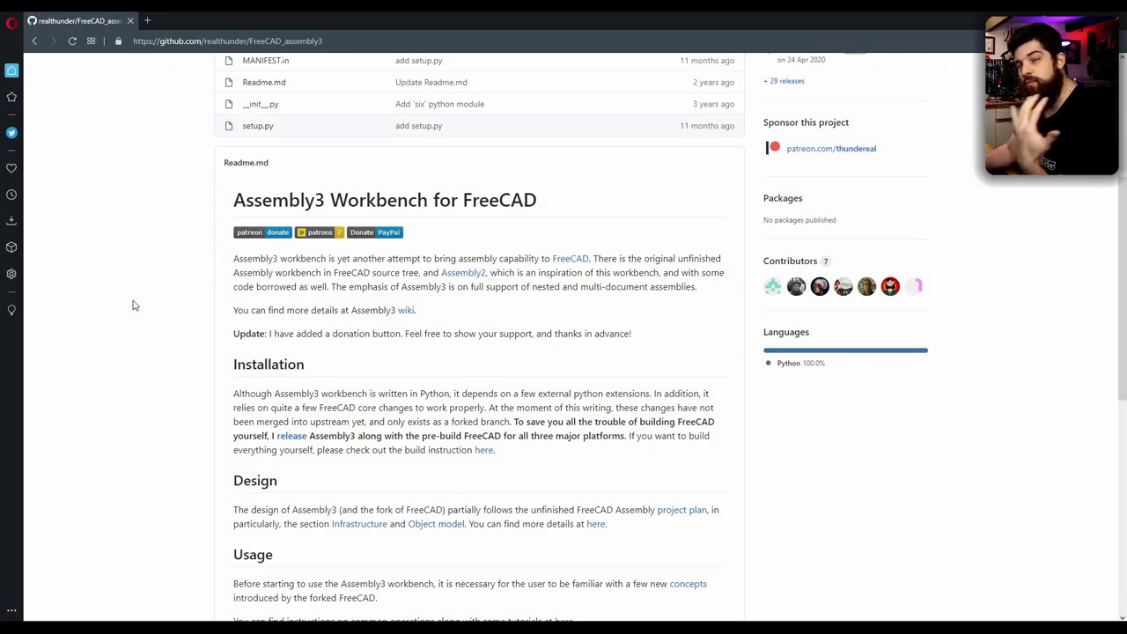
Scroll to the top of the realthunder/FreeCAD_assembly3 GitHub repository page
{"action": "scroll", "coordinate": [170, 365], "scroll_direction": "up", "scroll_amount": 3}
{"action": "scroll", "coordinate": [170, 364], "scroll_direction": "up", "scroll_amount": 1}
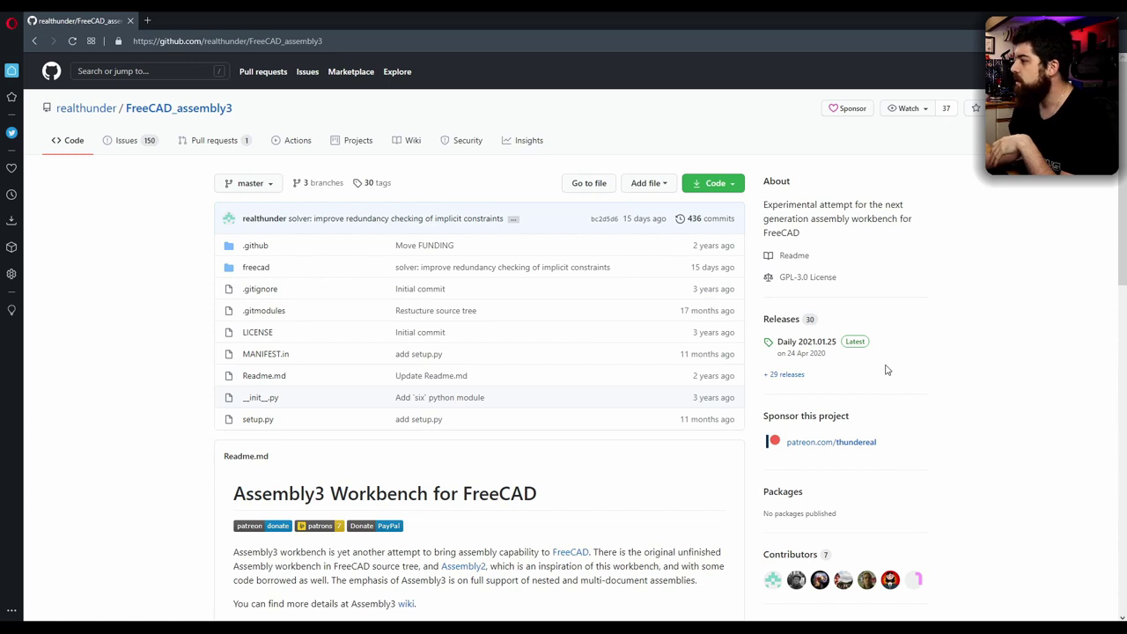
Open the repository's Releases page and read down the Daily 2021.01.25 release notes
{"action": "left_click", "coordinate": [778, 323]}
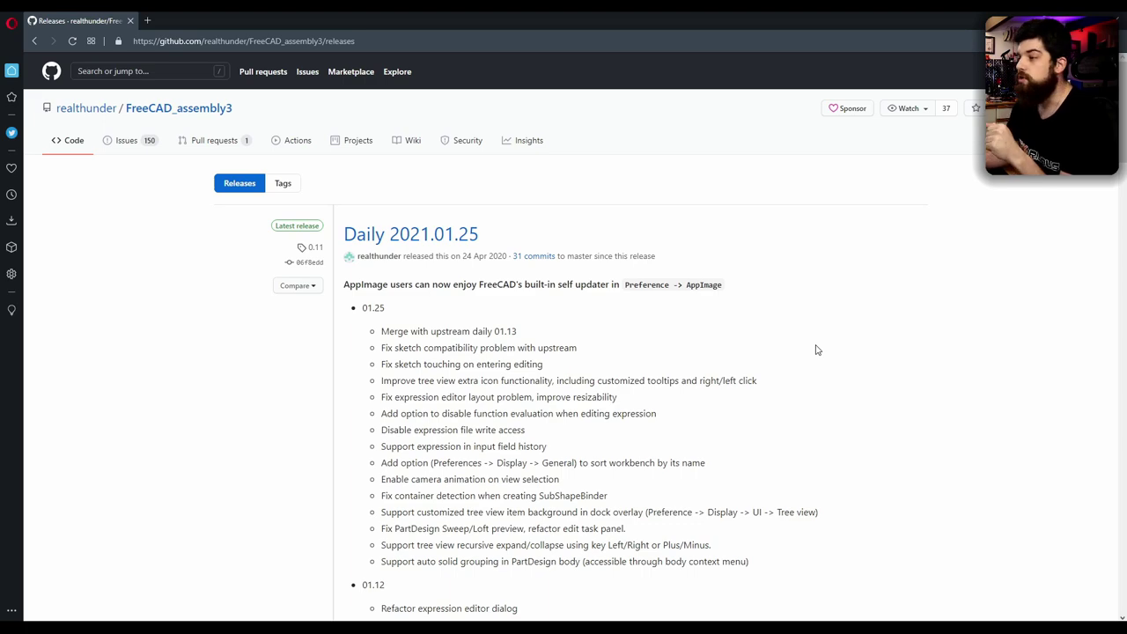
{"action": "scroll", "coordinate": [816, 350], "scroll_direction": "down", "scroll_amount": 1}
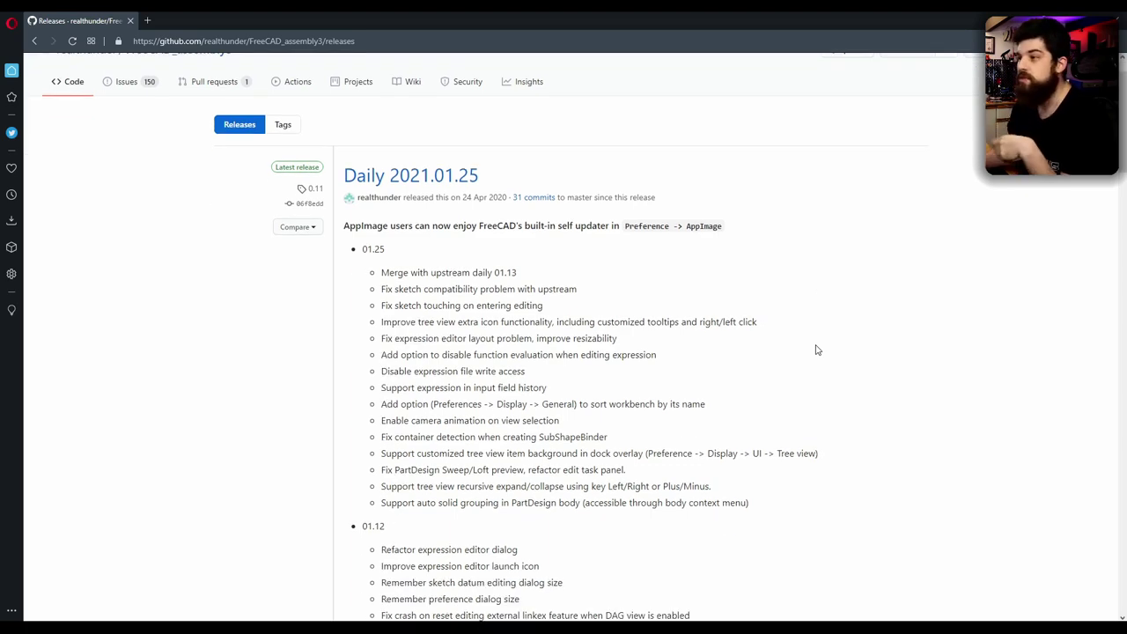
{"action": "scroll", "coordinate": [816, 349], "scroll_direction": "down", "scroll_amount": 4}
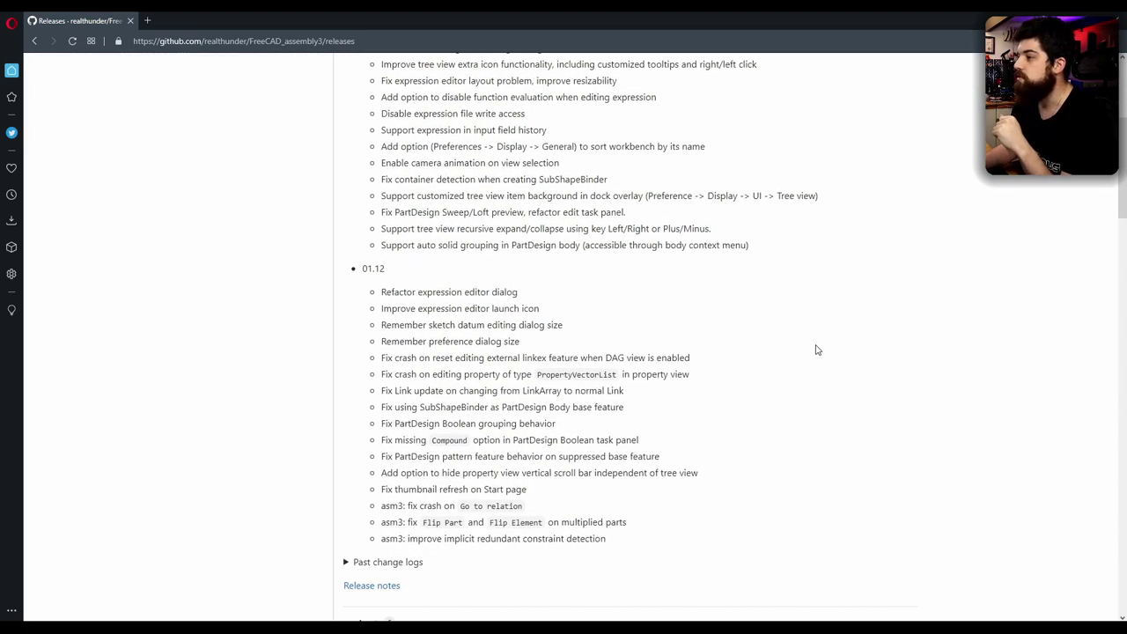
{"action": "scroll", "coordinate": [817, 349], "scroll_direction": "down", "scroll_amount": 3}
{"action": "scroll", "coordinate": [814, 348], "scroll_direction": "down", "scroll_amount": 2}
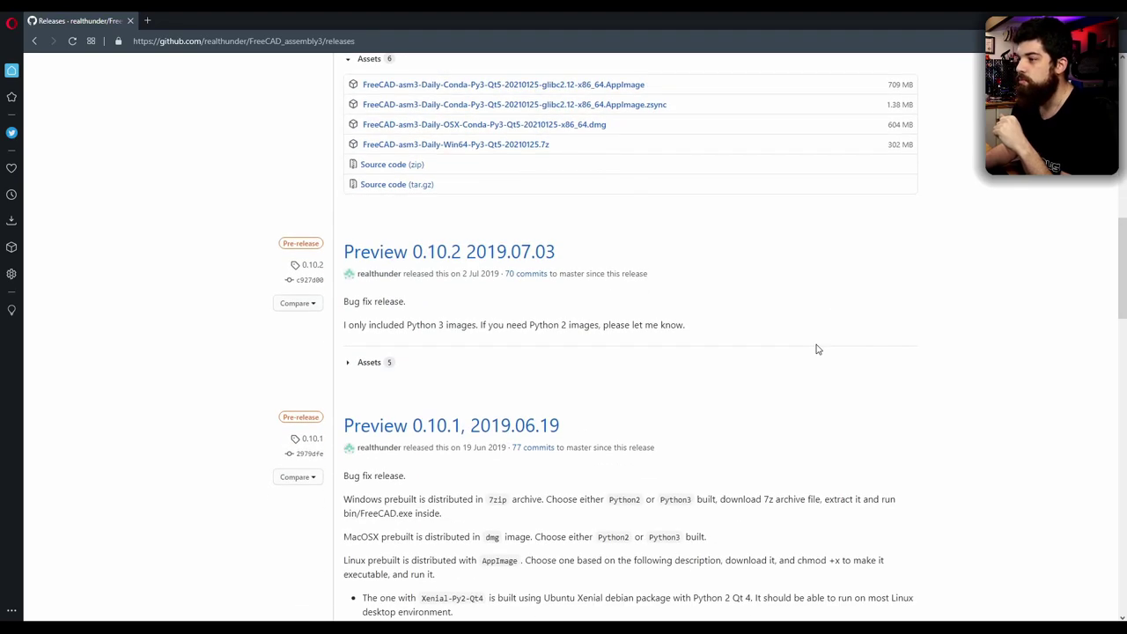
{"action": "scroll", "coordinate": [798, 344], "scroll_direction": "down", "scroll_amount": 2}
{"action": "scroll", "coordinate": [799, 343], "scroll_direction": "down", "scroll_amount": 3}
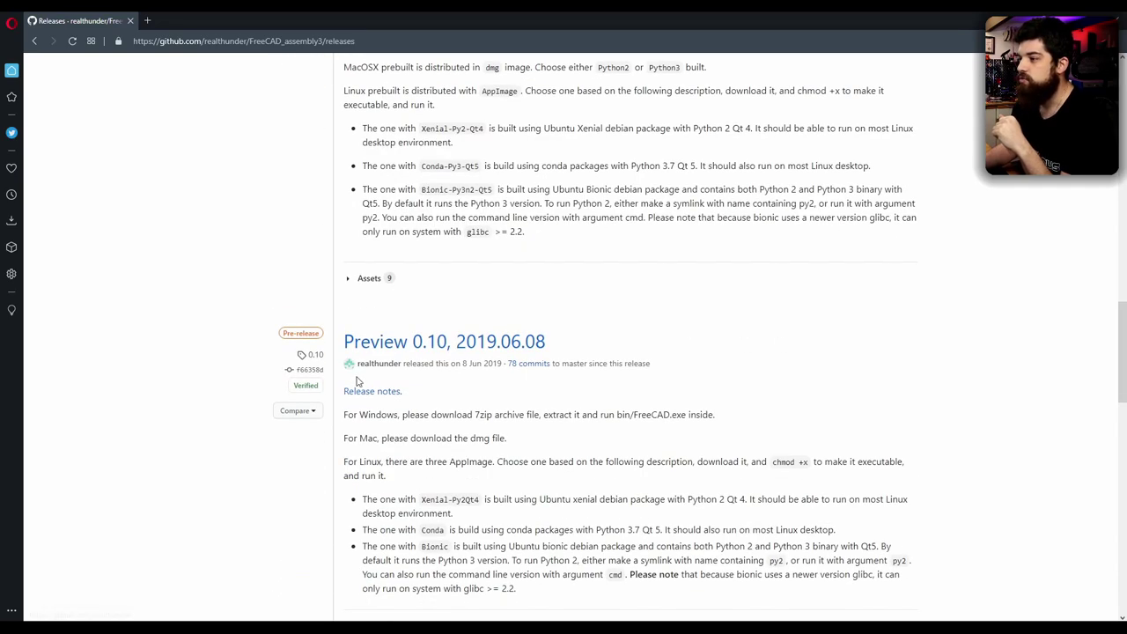
Scroll back up to the top of the Daily 2021.01.25 release notes
{"action": "scroll", "coordinate": [744, 360], "scroll_direction": "up", "scroll_amount": 4}
{"action": "scroll", "coordinate": [744, 360], "scroll_direction": "up", "scroll_amount": 2}
{"action": "scroll", "coordinate": [705, 388], "scroll_direction": "up", "scroll_amount": 1}
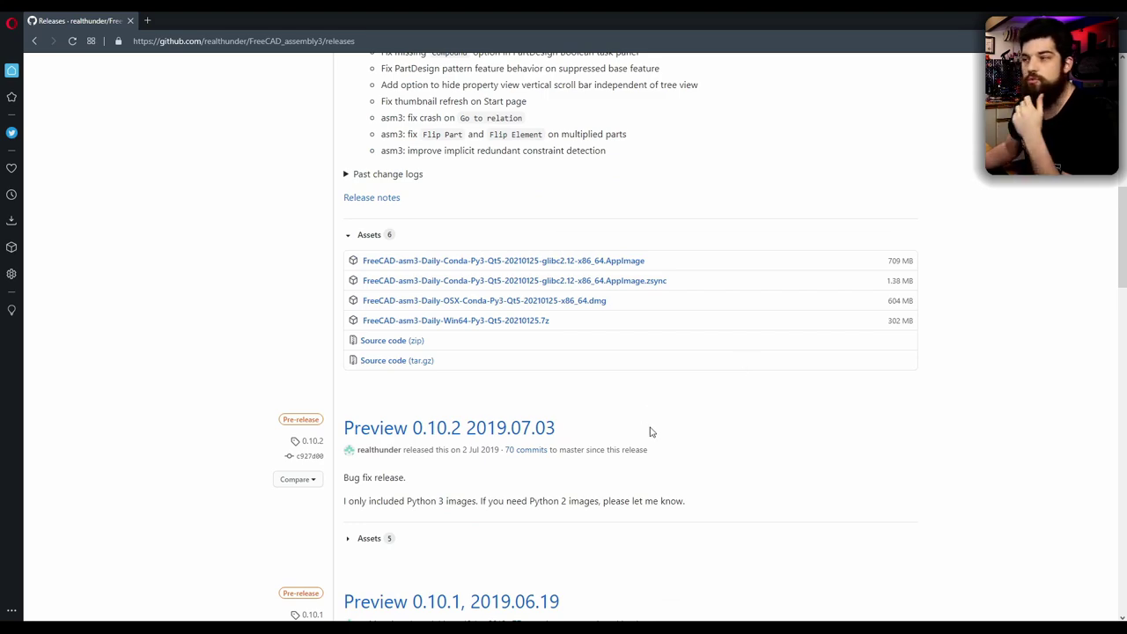
{"action": "scroll", "coordinate": [730, 459], "scroll_direction": "up", "scroll_amount": 3}
{"action": "scroll", "coordinate": [729, 459], "scroll_direction": "up", "scroll_amount": 4}
{"action": "scroll", "coordinate": [727, 453], "scroll_direction": "up", "scroll_amount": 1}
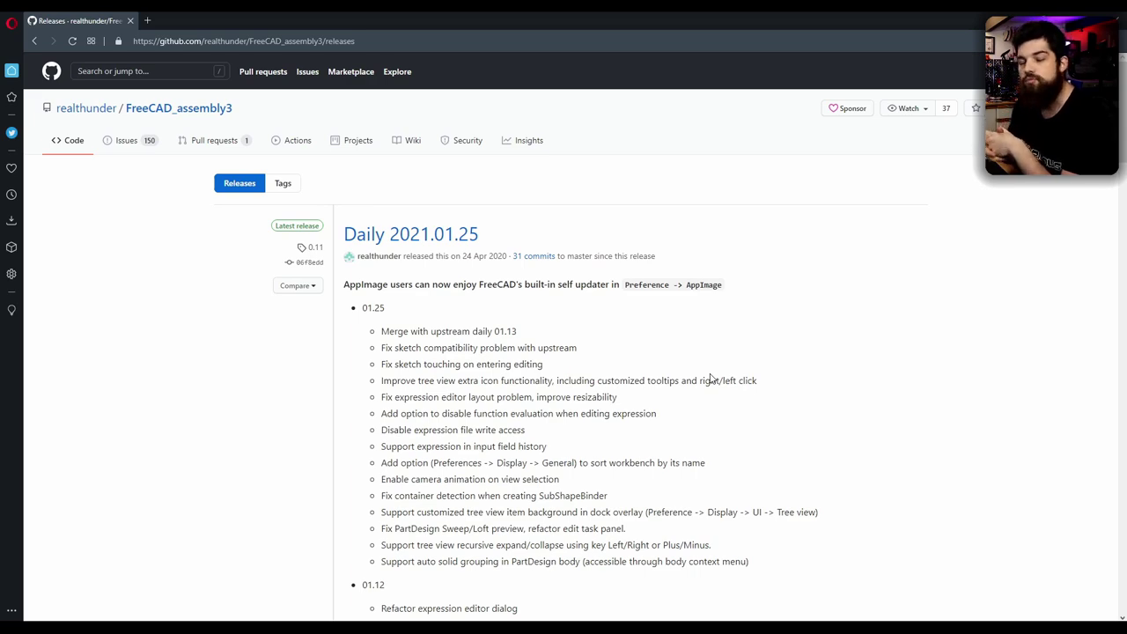
Scroll down to the Daily 2021.01.25 Assets and find FreeCAD-asm3-Daily-Win64-Py3-Qt5-20210125.7z (302 MB)
{"action": "scroll", "coordinate": [631, 317], "scroll_direction": "down", "scroll_amount": 3}
{"action": "scroll", "coordinate": [630, 317], "scroll_direction": "down", "scroll_amount": 3}
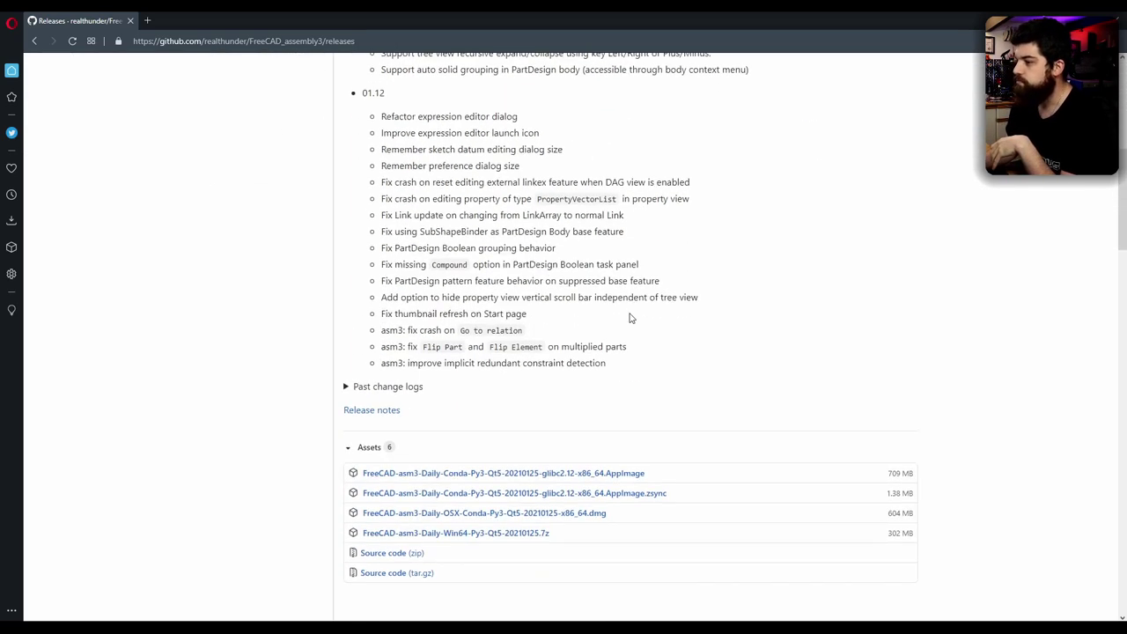
{"action": "scroll", "coordinate": [630, 317], "scroll_direction": "down", "scroll_amount": 1}
{"action": "scroll", "coordinate": [613, 320], "scroll_direction": "up", "scroll_amount": 4}
{"action": "scroll", "coordinate": [623, 321], "scroll_direction": "up", "scroll_amount": 3}
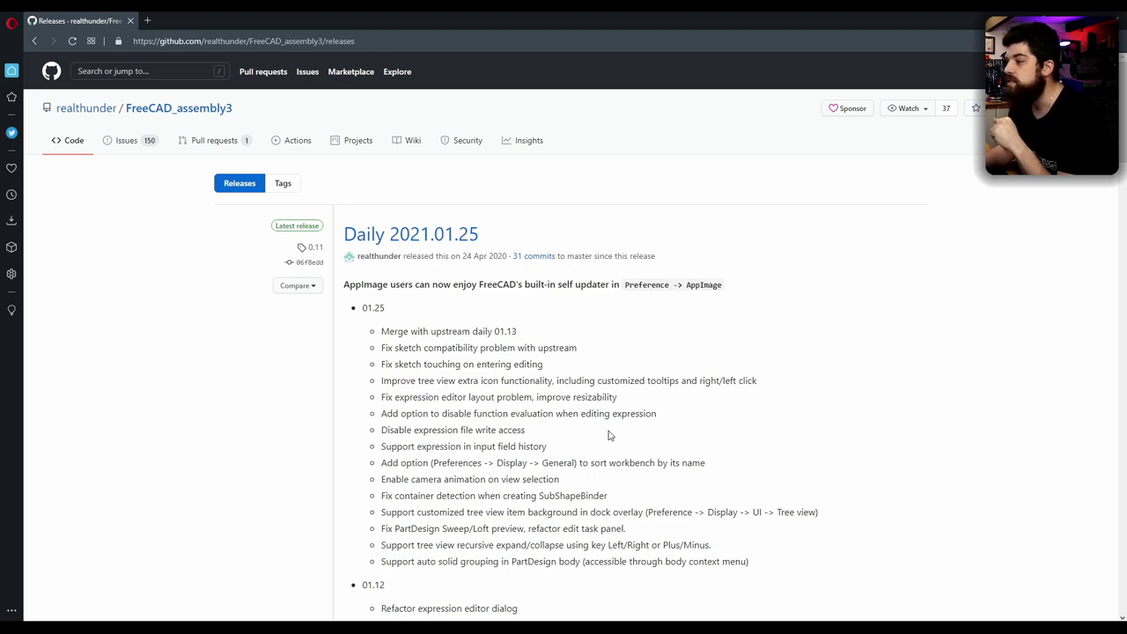
{"action": "scroll", "coordinate": [607, 435], "scroll_direction": "down", "scroll_amount": 2}
{"action": "scroll", "coordinate": [610, 431], "scroll_direction": "down", "scroll_amount": 1}
{"action": "scroll", "coordinate": [610, 429], "scroll_direction": "down", "scroll_amount": 2}
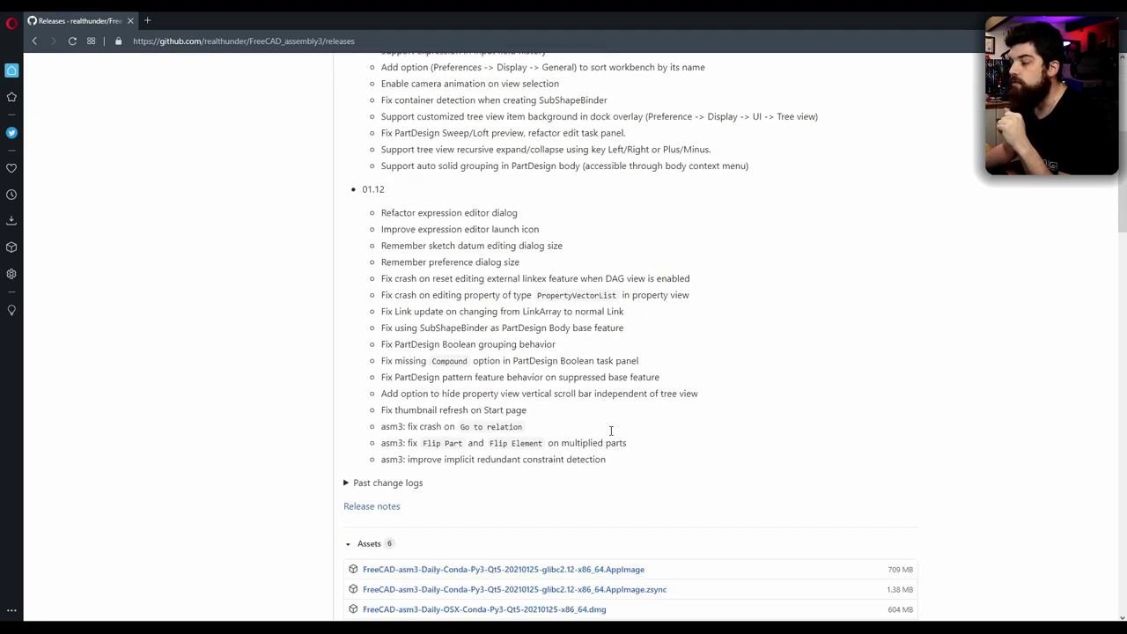
{"action": "scroll", "coordinate": [610, 429], "scroll_direction": "up", "scroll_amount": 3}
{"action": "scroll", "coordinate": [572, 370], "scroll_direction": "up", "scroll_amount": 2}
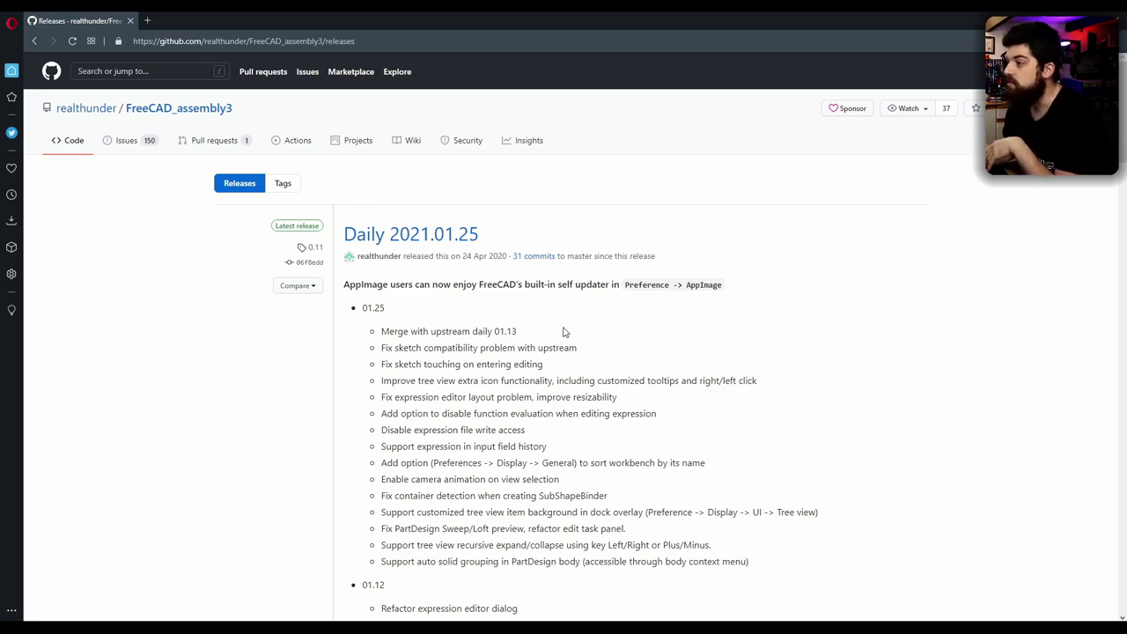
{"action": "scroll", "coordinate": [565, 331], "scroll_direction": "down", "scroll_amount": 3}
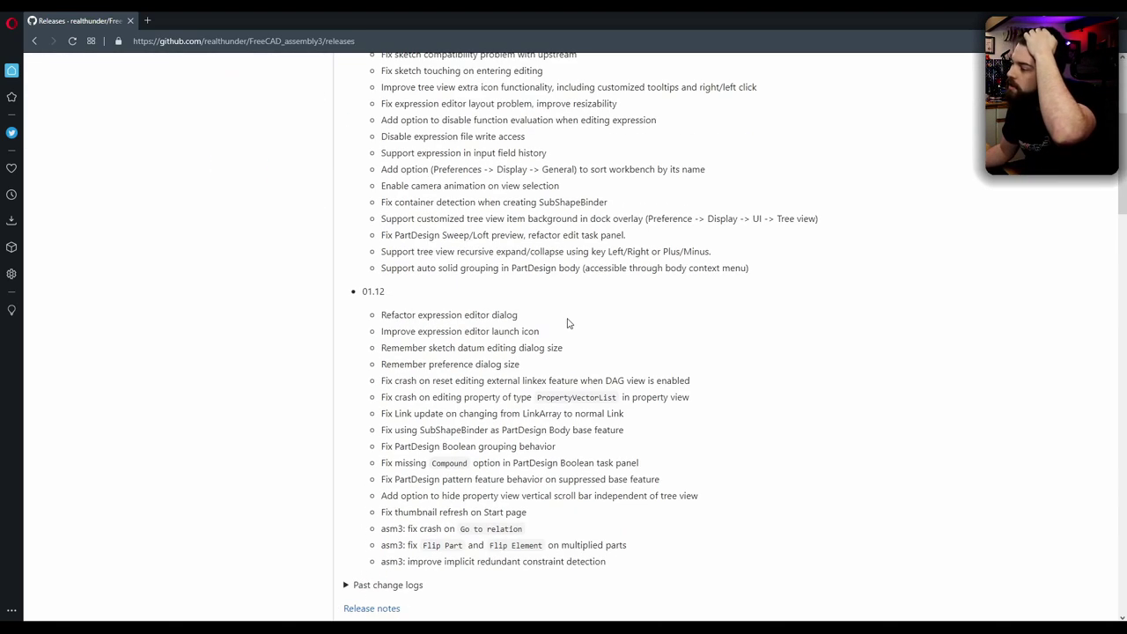
{"action": "scroll", "coordinate": [567, 326], "scroll_direction": "down", "scroll_amount": 3}
{"action": "scroll", "coordinate": [567, 326], "scroll_direction": "down", "scroll_amount": 1}
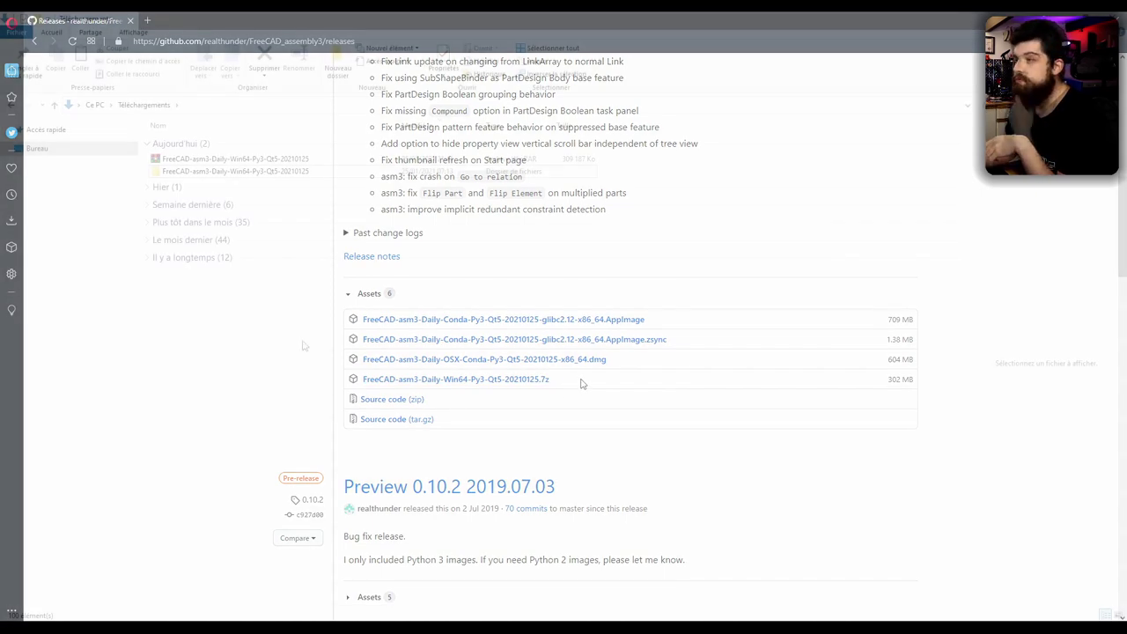
Extract the Win64 FreeCAD-asm3 archive into Downloads and open the extracted folder
{"action": "left_click", "coordinate": [288, 160]}
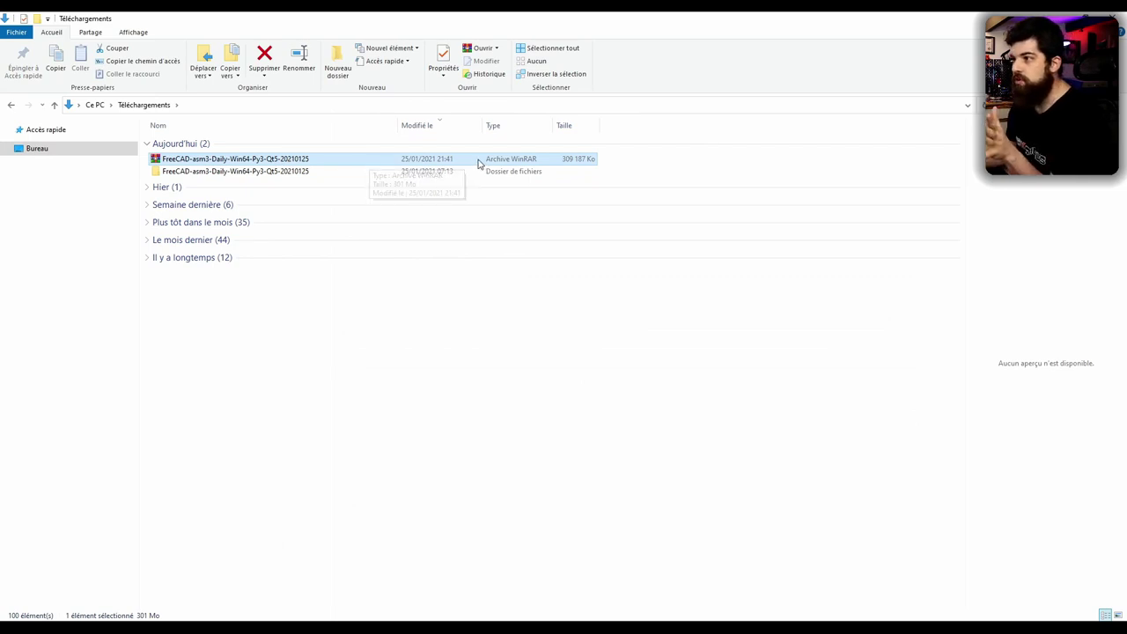
{"action": "right_click", "coordinate": [296, 161]}
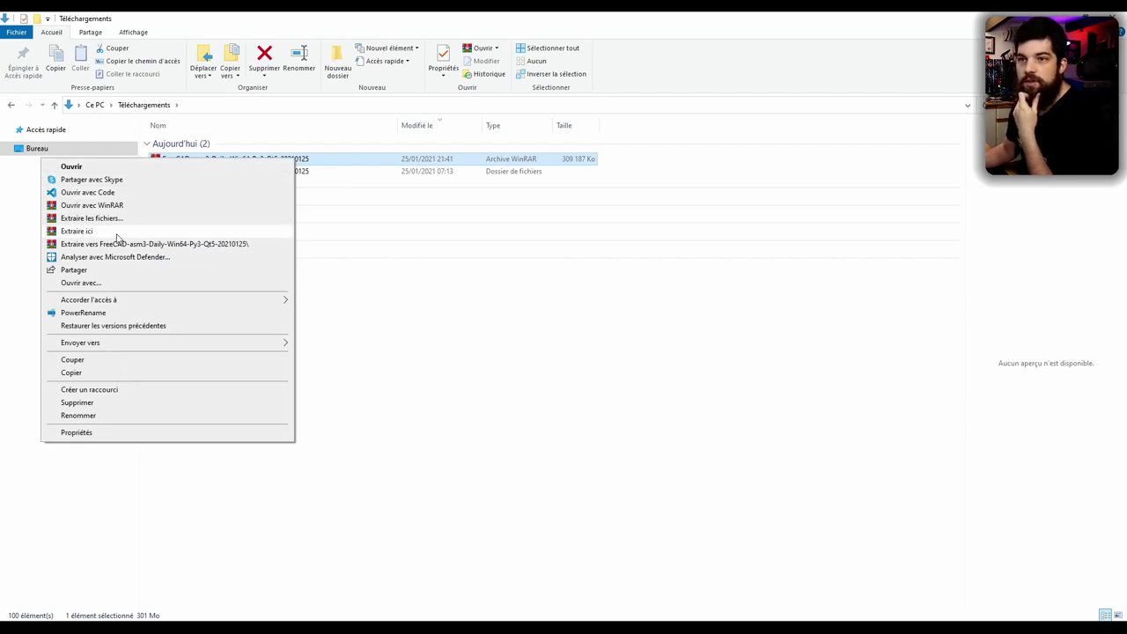
{"action": "left_click", "coordinate": [591, 380]}
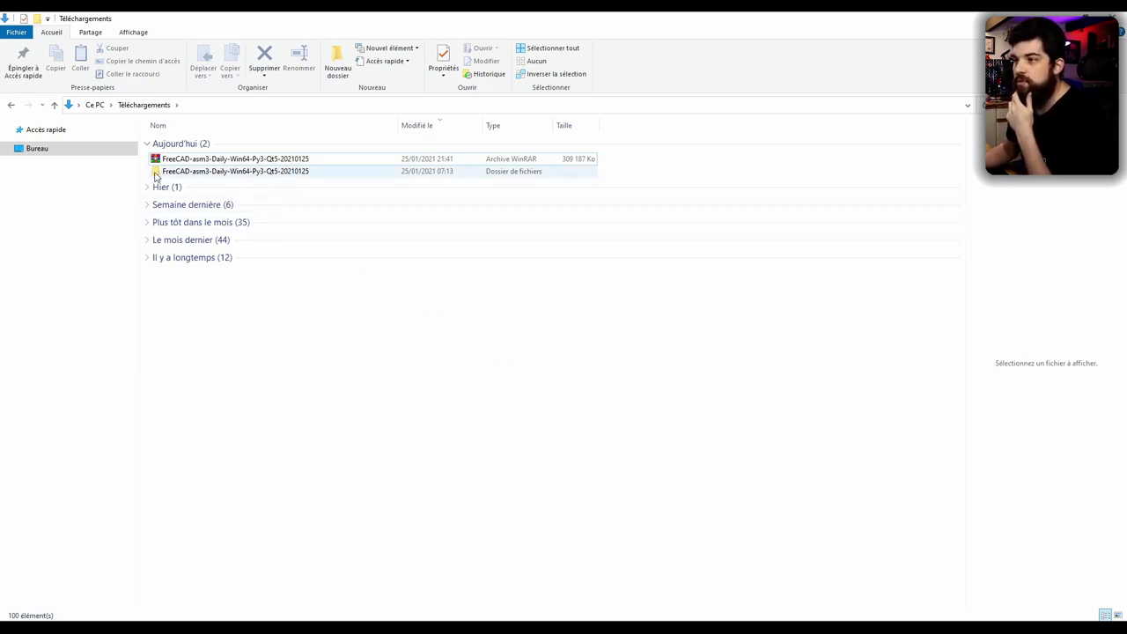
{"action": "mouse_move", "coordinate": [235, 171]}
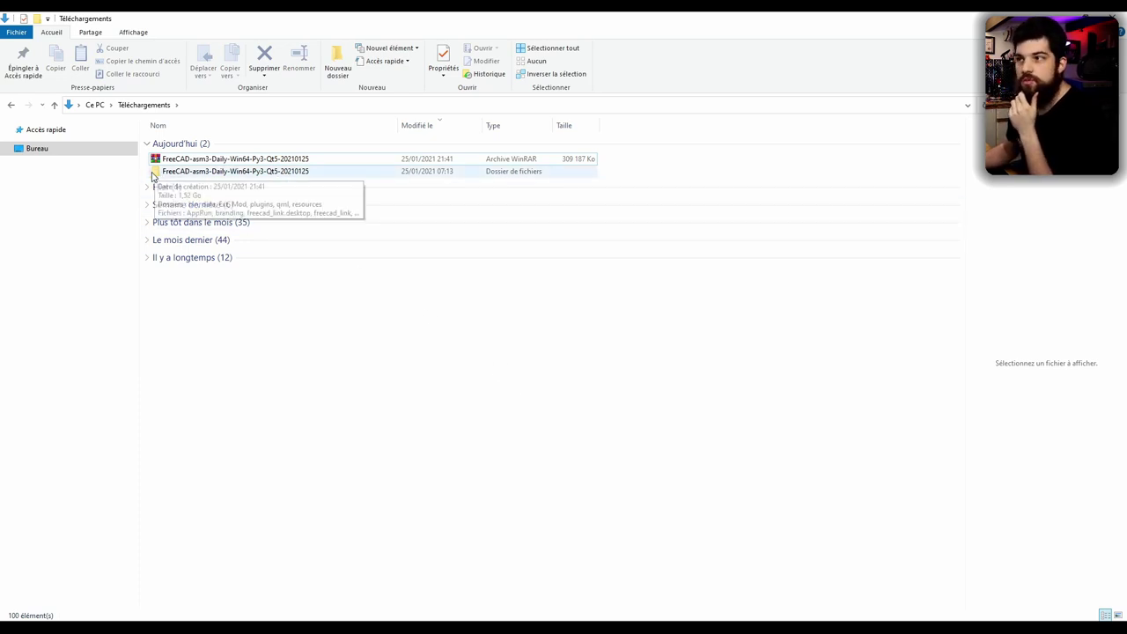
{"action": "double_click", "coordinate": [291, 172]}
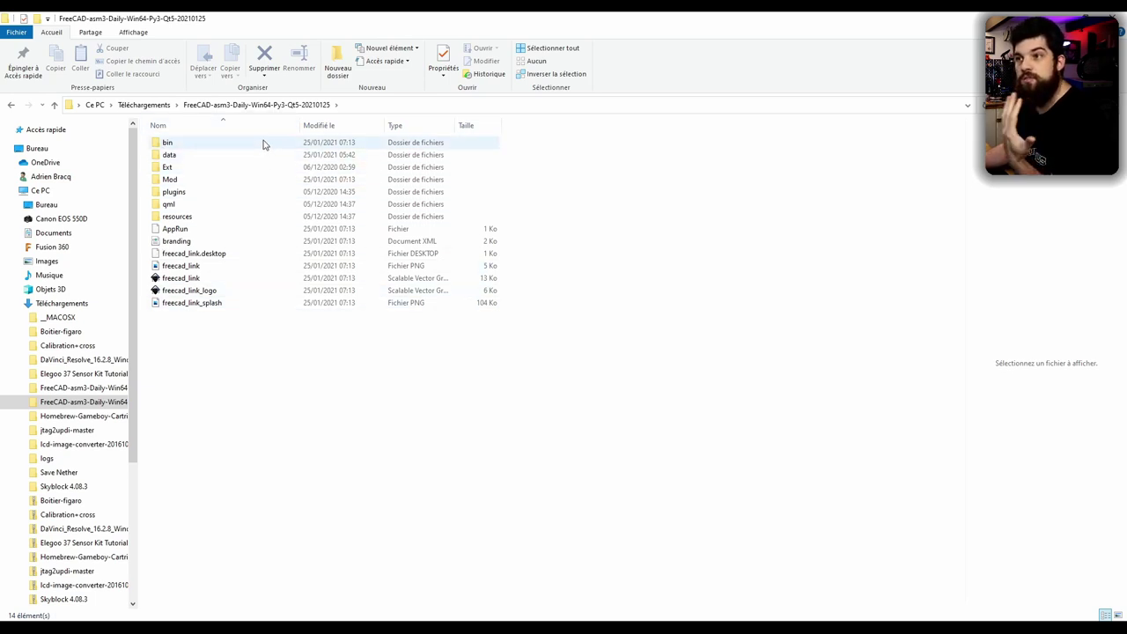
Return to Téléchargements, collapse the navigation tree and select the extracted FreeCAD folder
{"action": "left_click", "coordinate": [156, 106]}
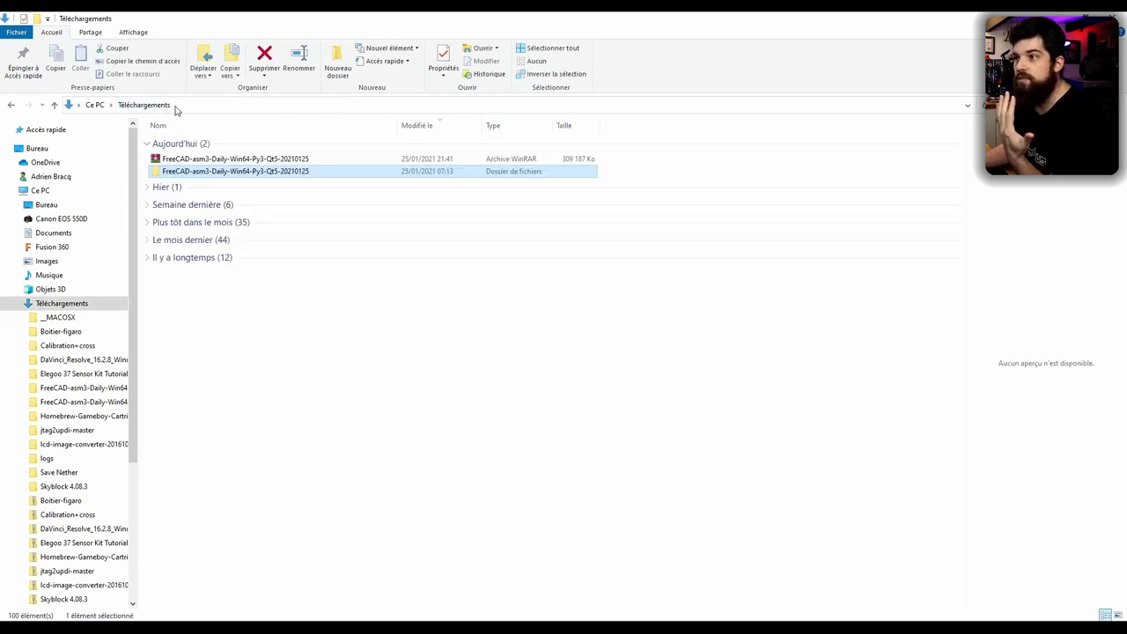
{"action": "left_click", "coordinate": [15, 303]}
{"action": "left_click", "coordinate": [11, 192]}
{"action": "left_click", "coordinate": [7, 148]}
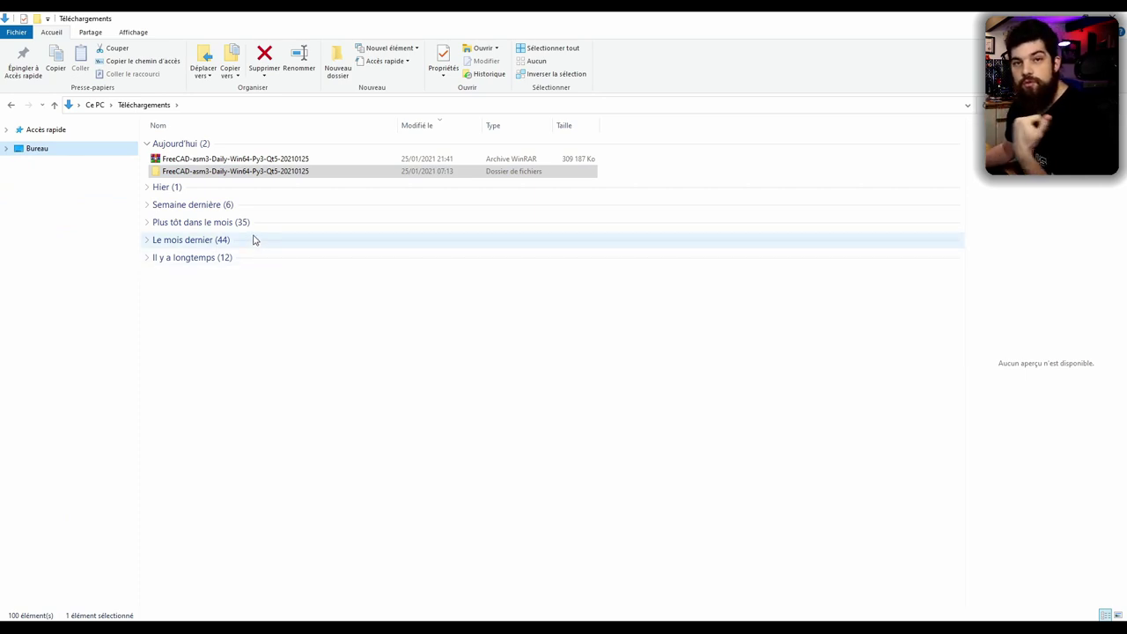
{"action": "left_click", "coordinate": [227, 175]}
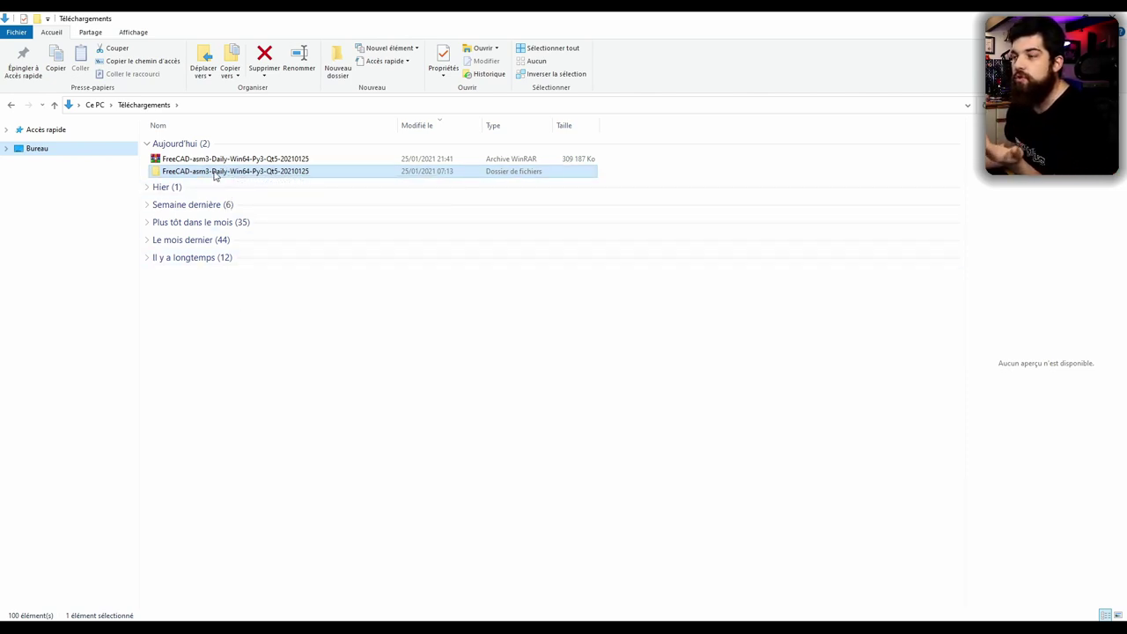
{"action": "mouse_move", "coordinate": [235, 204]}
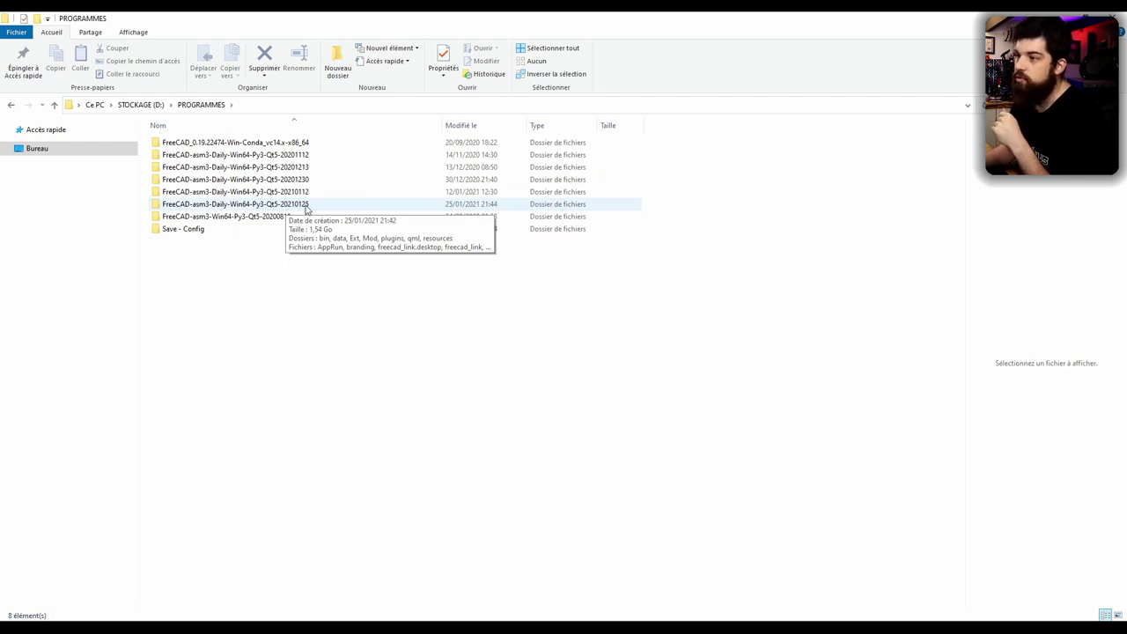
Open the 20210125 FreeCAD-asm3 build's bin folder in D:\PROGRAMMES and scroll to FreeCADLink
{"action": "double_click", "coordinate": [307, 209]}
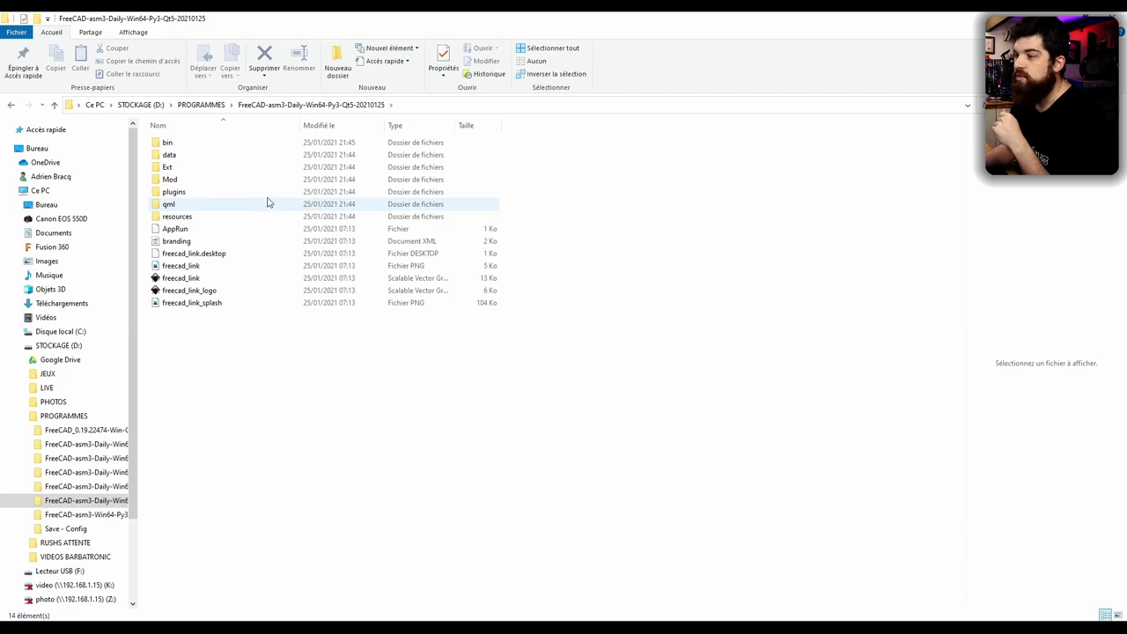
{"action": "double_click", "coordinate": [173, 147]}
{"action": "scroll", "coordinate": [307, 428], "scroll_direction": "down", "scroll_amount": 5}
{"action": "scroll", "coordinate": [308, 429], "scroll_direction": "down", "scroll_amount": 5}
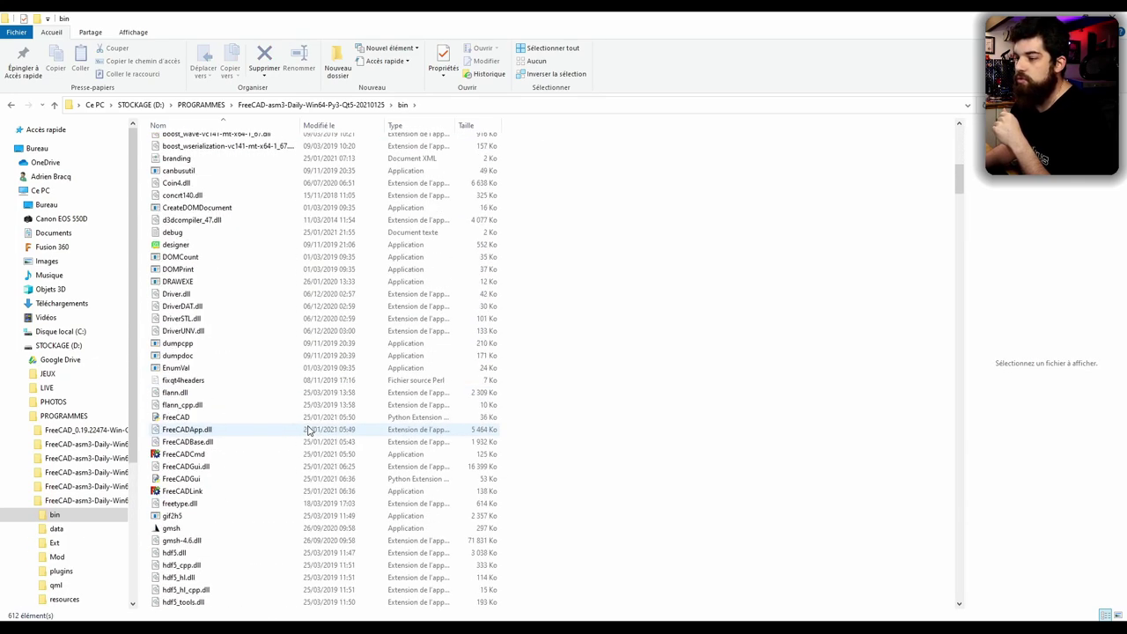
{"action": "scroll", "coordinate": [308, 429], "scroll_direction": "down", "scroll_amount": 3}
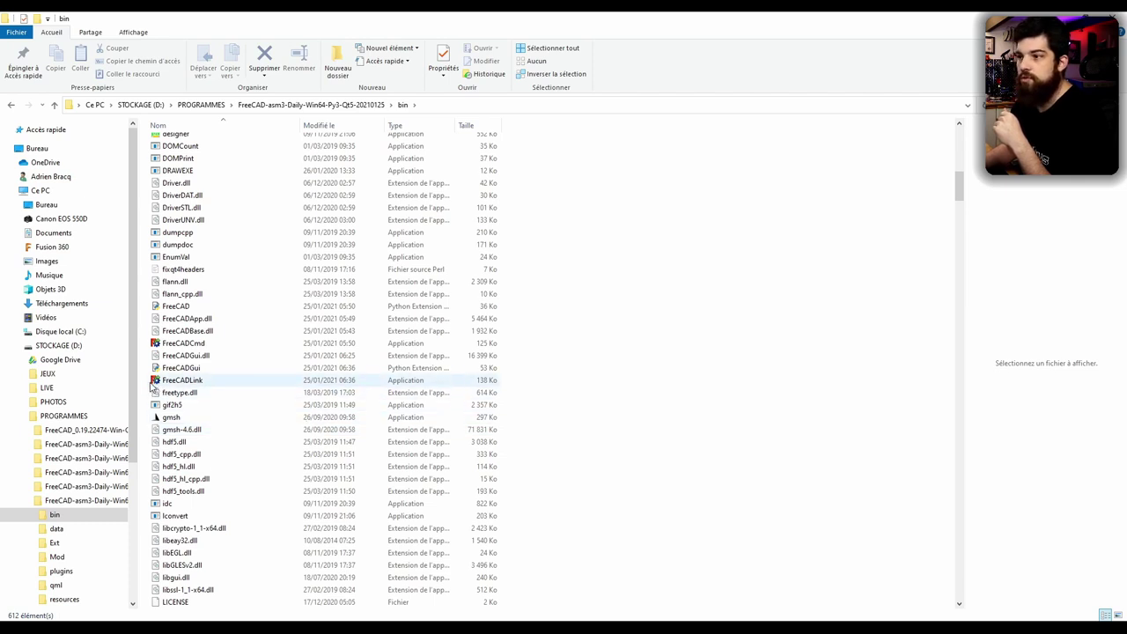
Launch FreeCADLink and reopen blocMoteur.FCStd from Fichier > Fichiers récents
{"action": "left_click", "coordinate": [177, 384]}
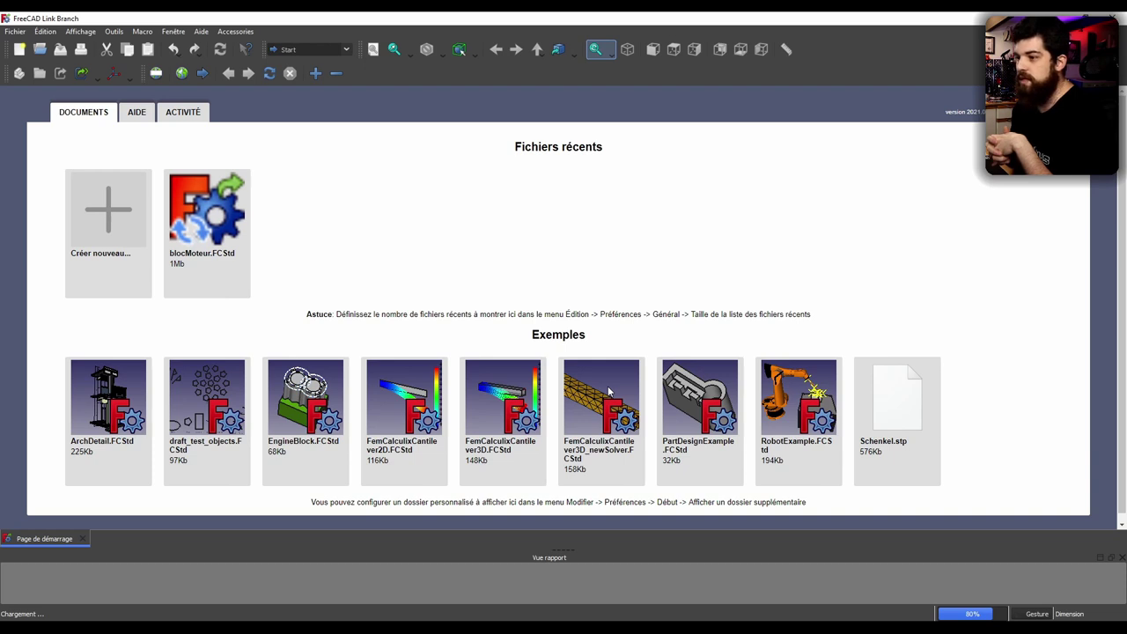
{"action": "left_click", "coordinate": [16, 33]}
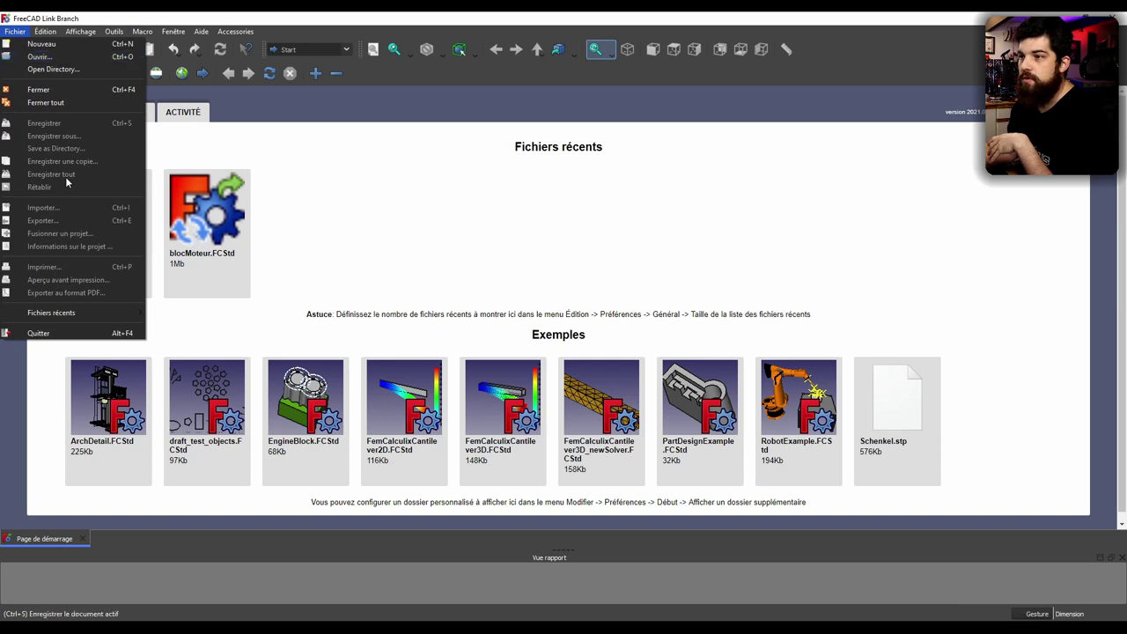
{"action": "mouse_move", "coordinate": [51, 312]}
{"action": "left_click", "coordinate": [193, 314]}
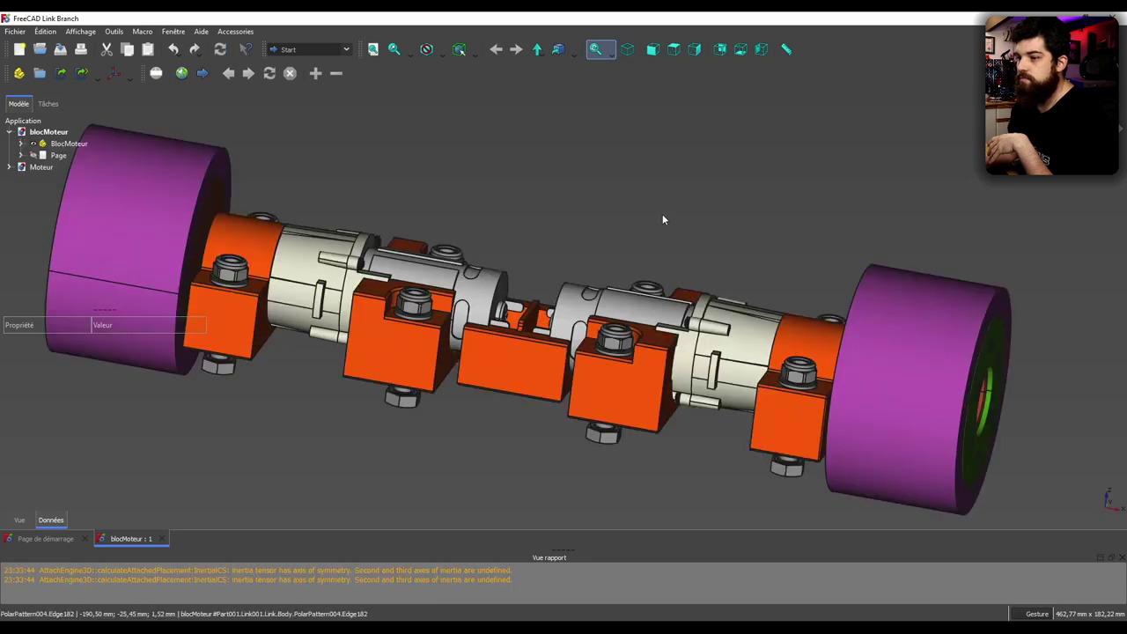
Zoom and orbit the blocMoteur engine block model to a new angle
{"action": "scroll", "coordinate": [667, 219], "scroll_direction": "down", "scroll_amount": 2}
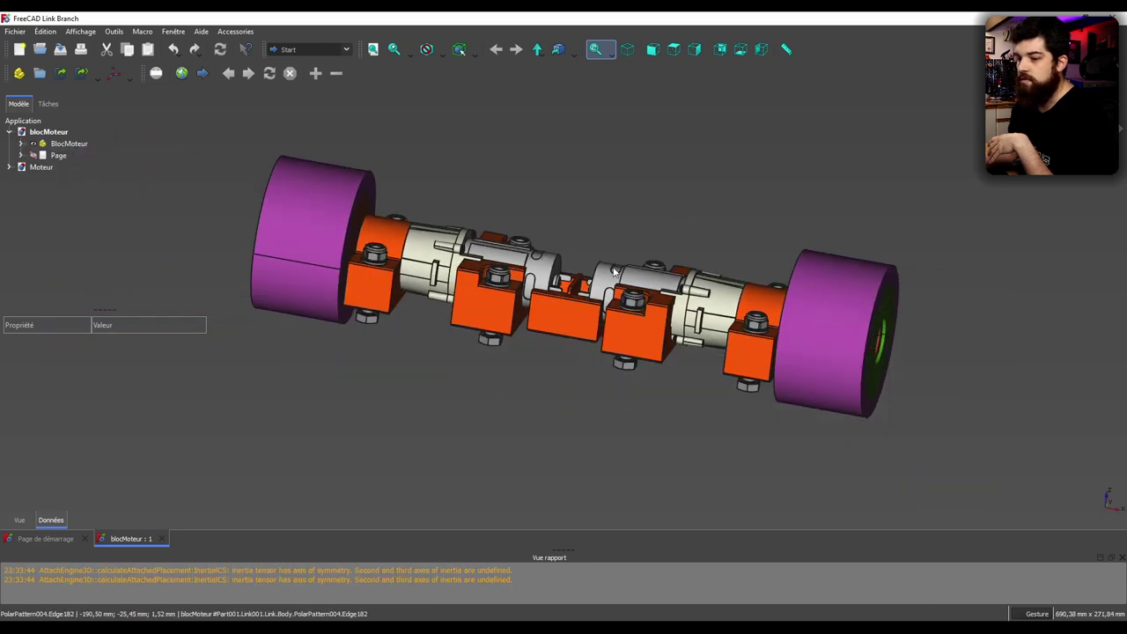
{"action": "mouse_move", "coordinate": [617, 273]}
{"action": "left_mouse_down"}
{"action": "mouse_move", "coordinate": [591, 436]}
{"action": "mouse_move", "coordinate": [520, 302]}
{"action": "left_mouse_up"}
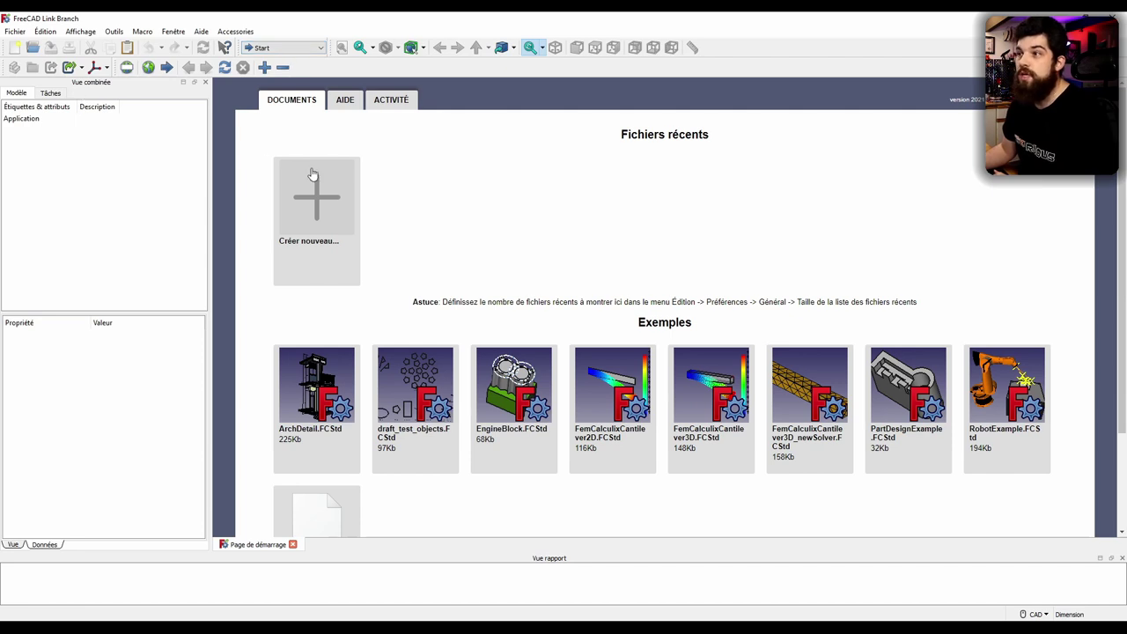
Create a new empty Unnamed document from the Start page and show the workbench list
{"action": "left_click", "coordinate": [332, 231]}
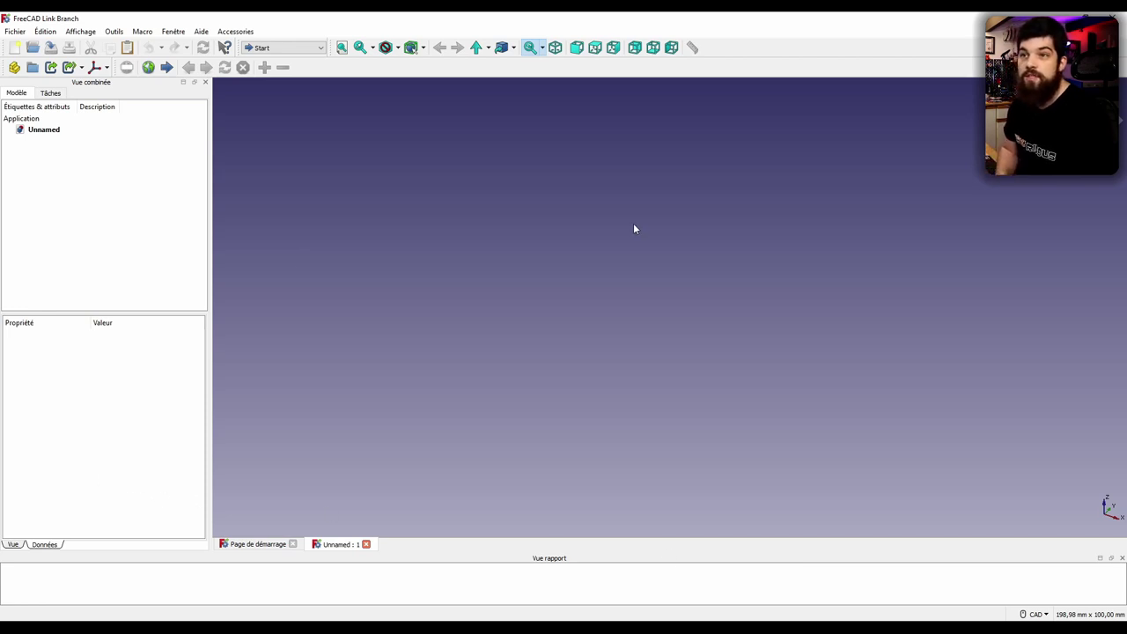
{"action": "left_click", "coordinate": [291, 48]}
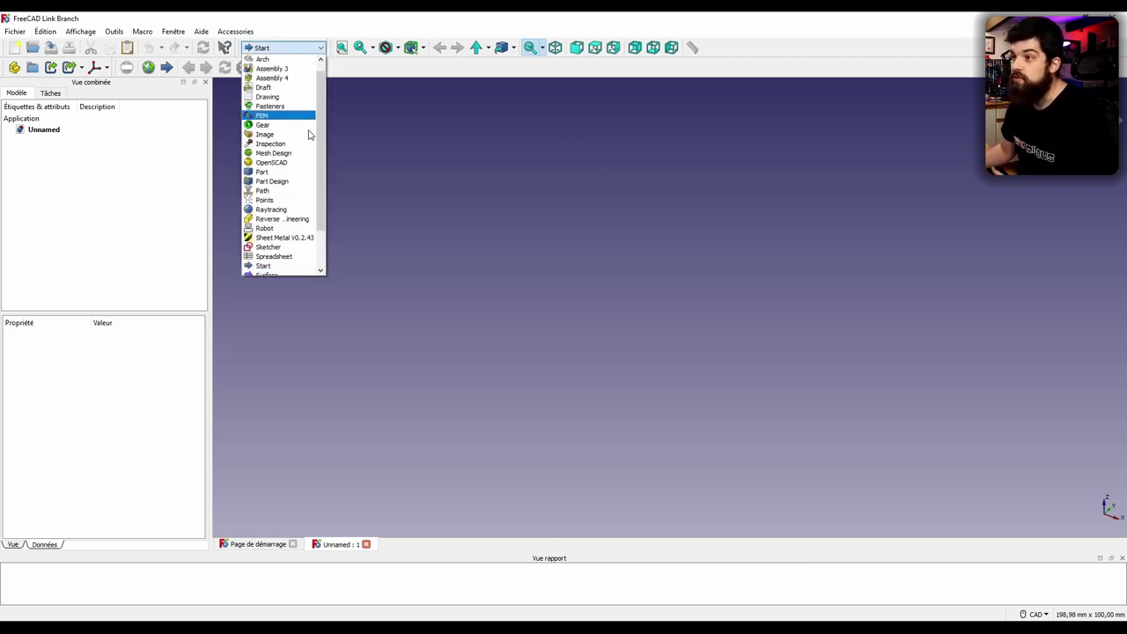
Make Part Design the active workbench for the Unnamed document and show its model tree
{"action": "left_click", "coordinate": [282, 180]}
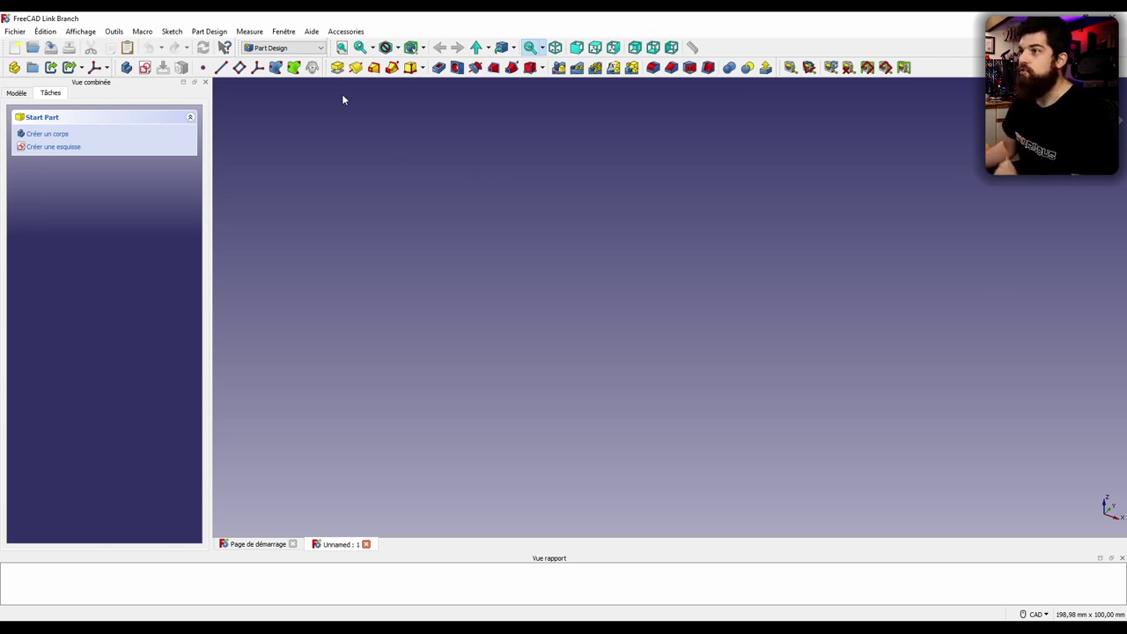
{"action": "left_click", "coordinate": [282, 48]}
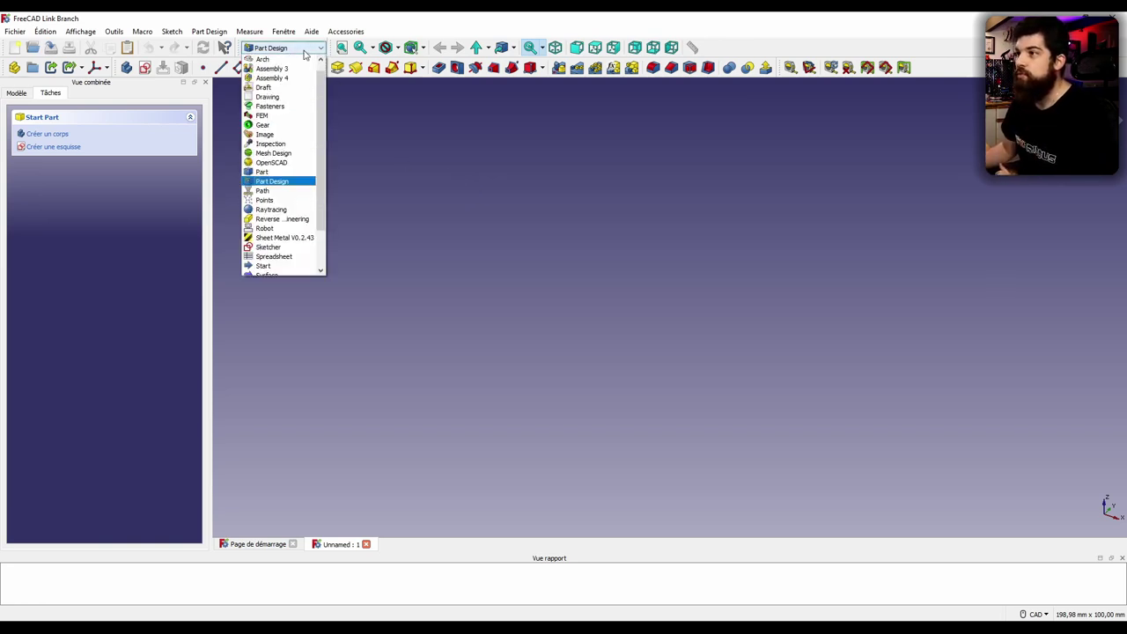
{"action": "left_click", "coordinate": [283, 182]}
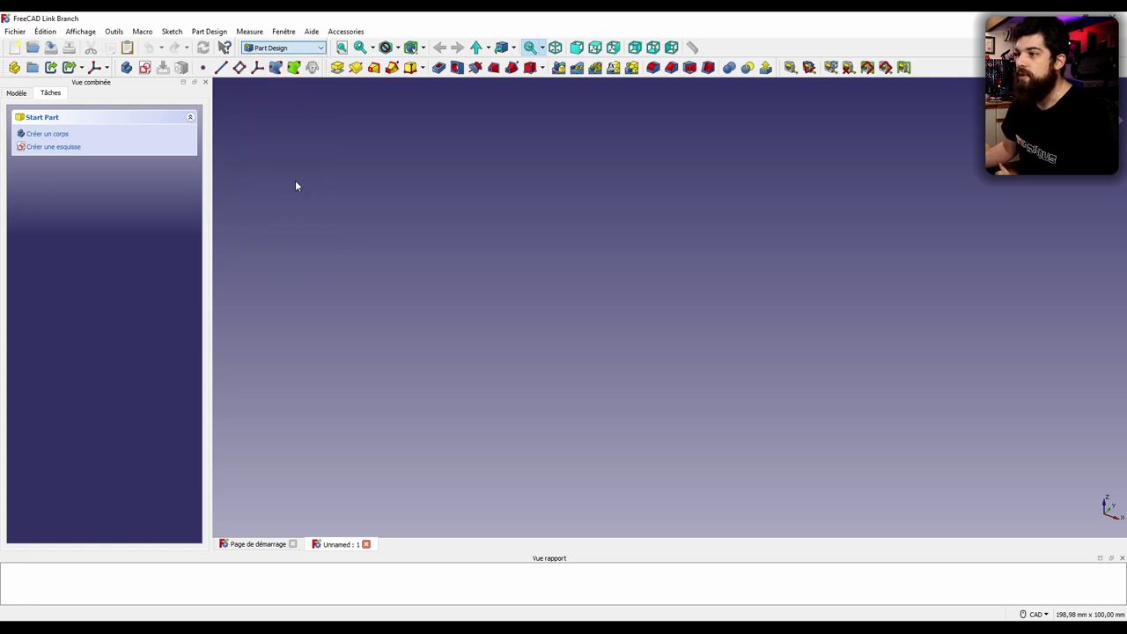
{"action": "left_click", "coordinate": [14, 94]}
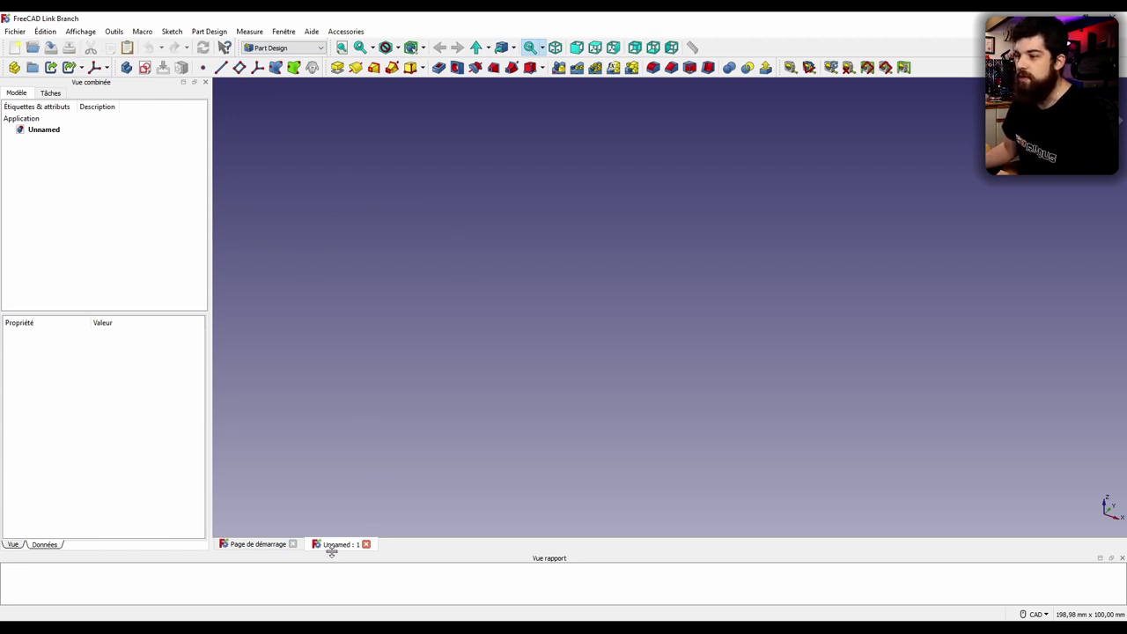
{"action": "left_click", "coordinate": [259, 546]}
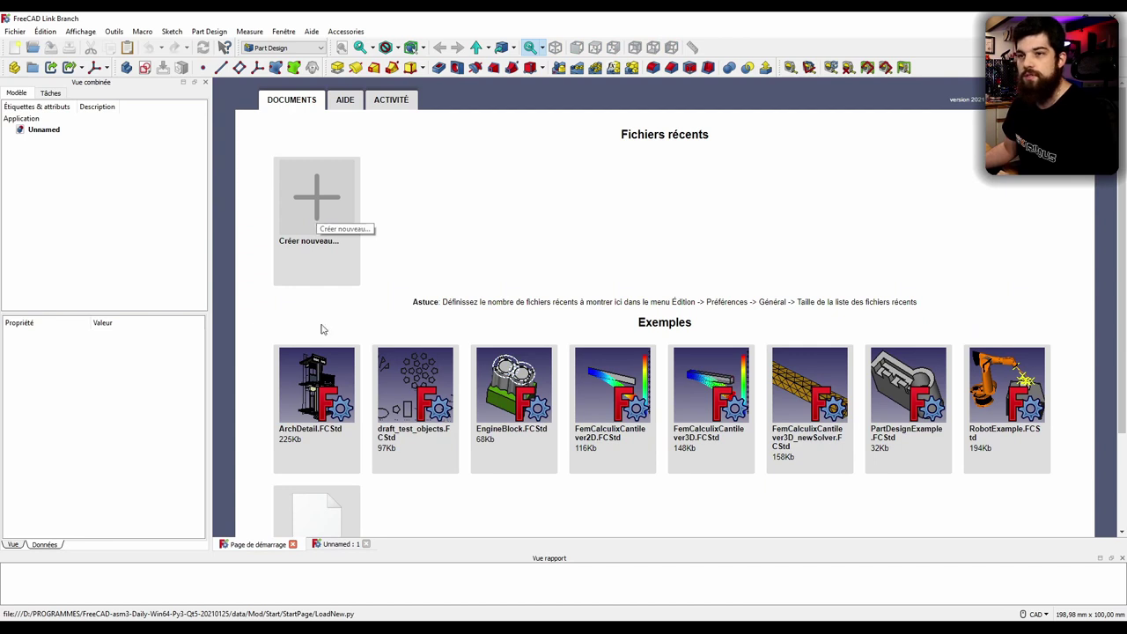
{"action": "left_click", "coordinate": [339, 544]}
{"action": "left_click", "coordinate": [286, 51]}
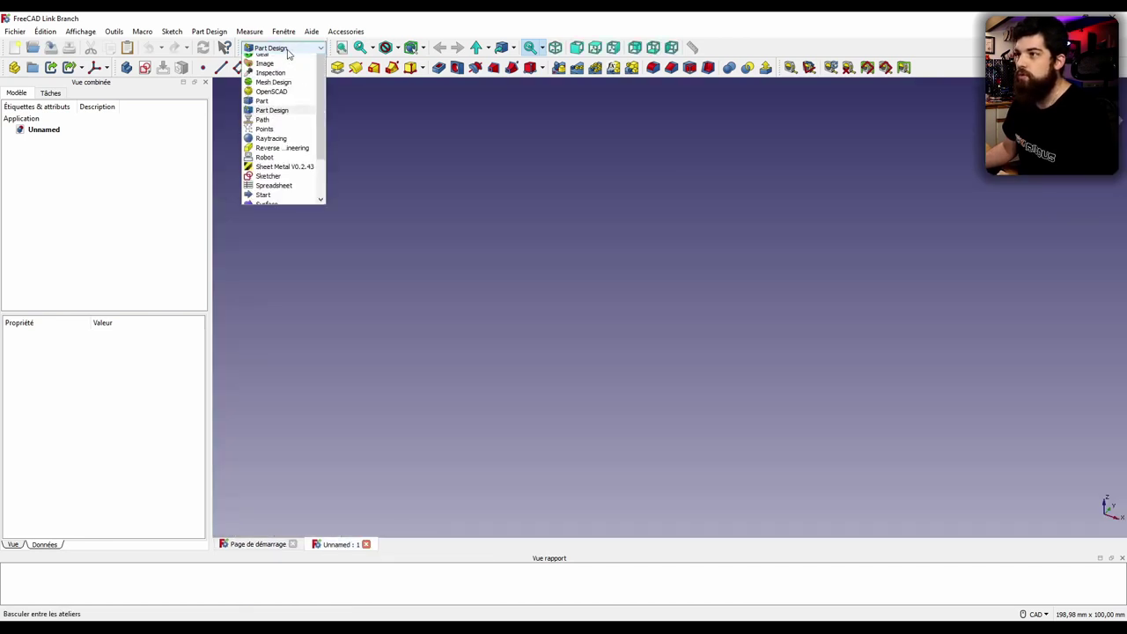
{"action": "left_click", "coordinate": [275, 183]}
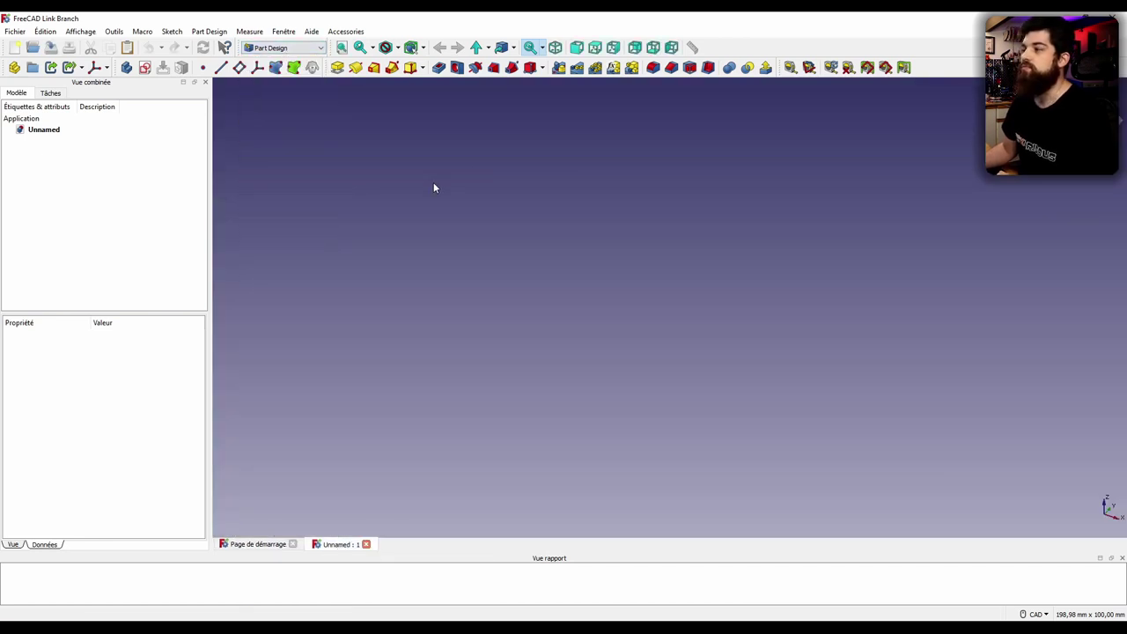
{"action": "left_click", "coordinate": [21, 34]}
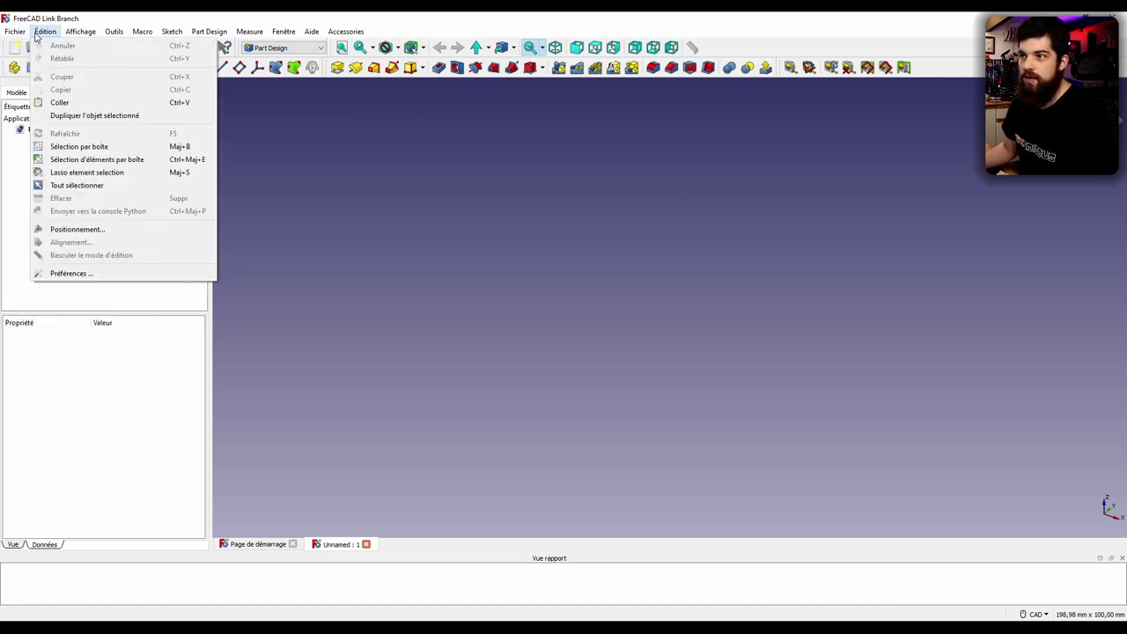
In General preferences, keep French as the language and choose the Darker-blue style sheet
{"action": "left_click", "coordinate": [79, 273]}
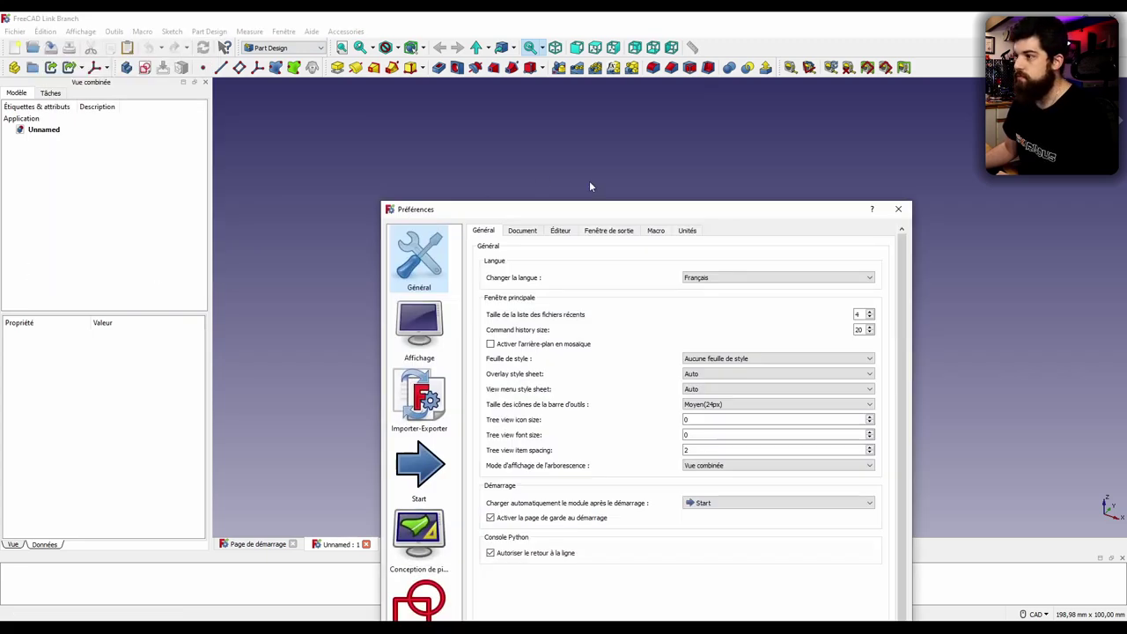
{"action": "left_click_drag", "start_coordinate": [596, 209], "coordinate": [521, 53]}
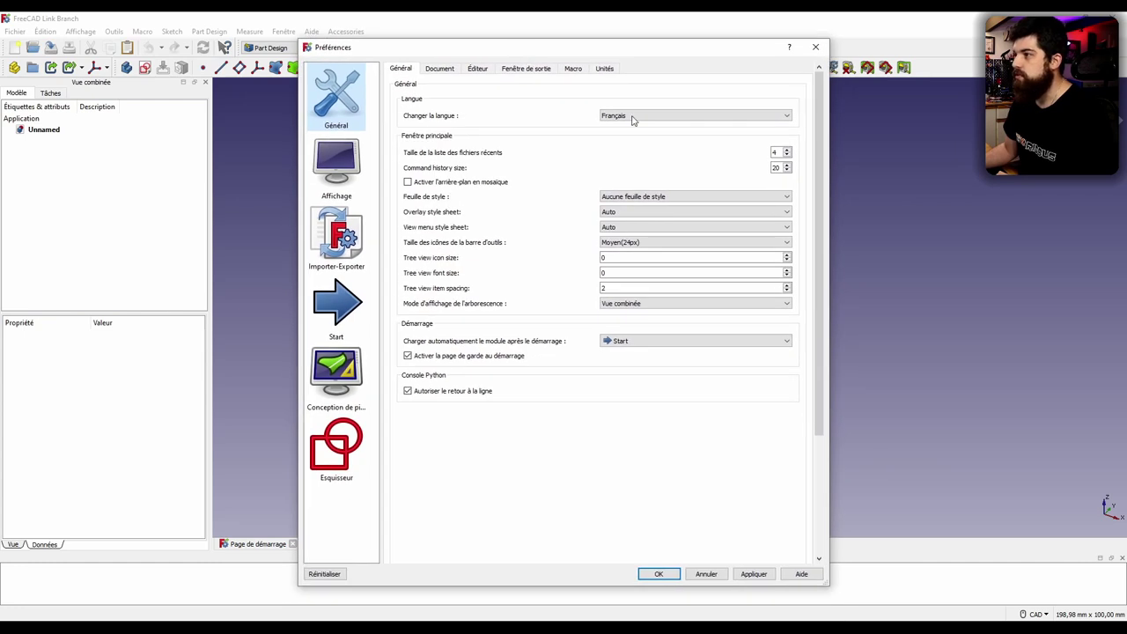
{"action": "left_click", "coordinate": [658, 117]}
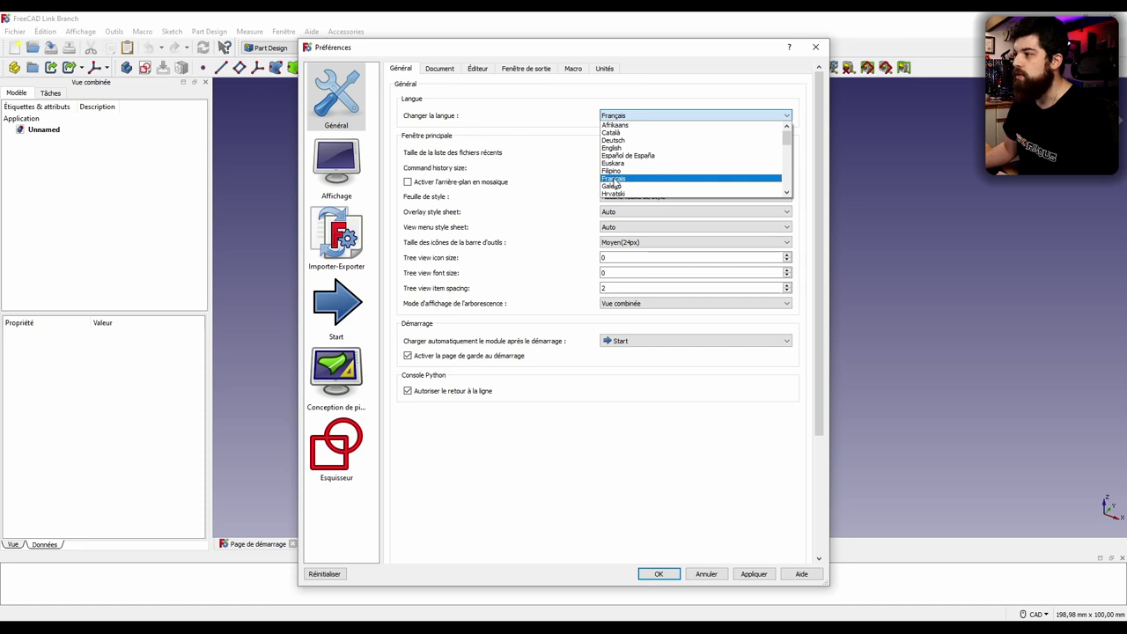
{"action": "left_click", "coordinate": [611, 180]}
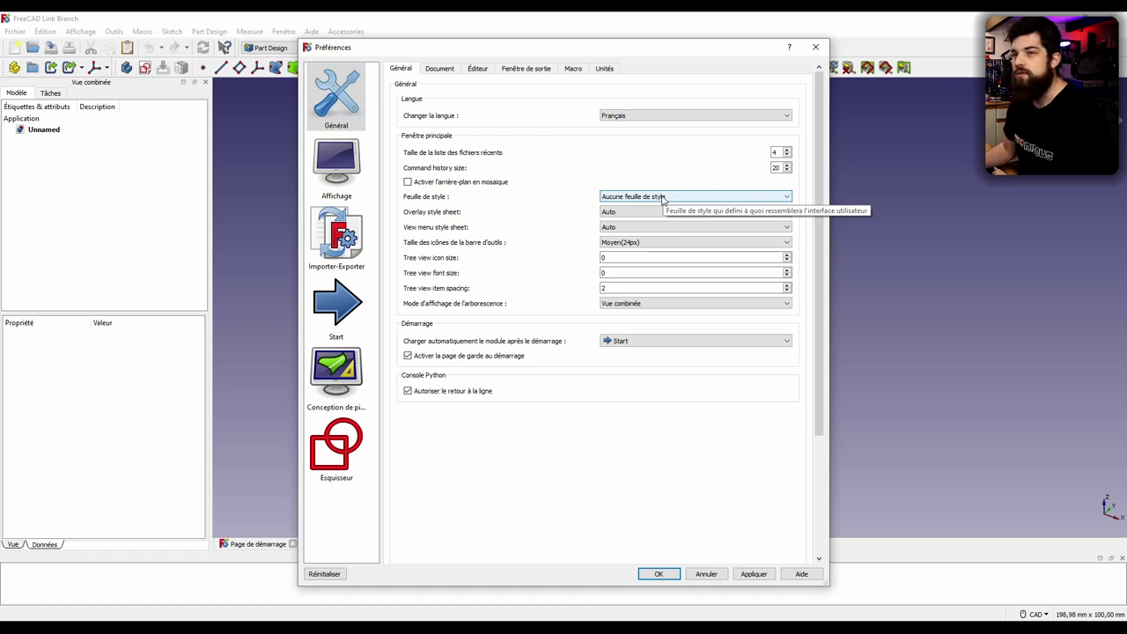
{"action": "left_click", "coordinate": [663, 197]}
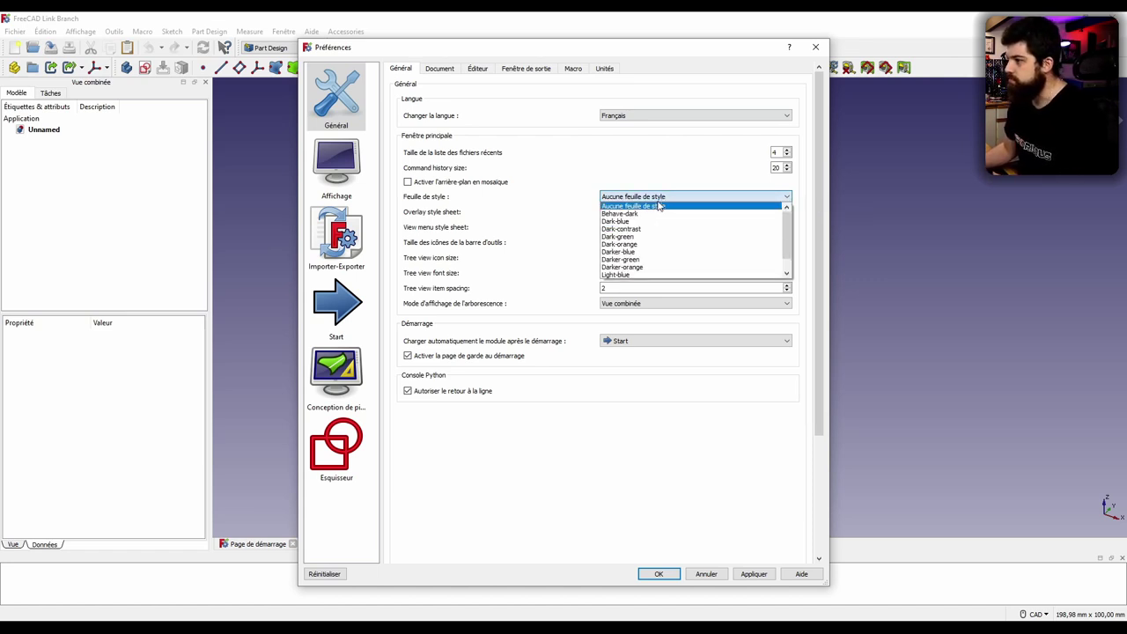
{"action": "left_click", "coordinate": [646, 254]}
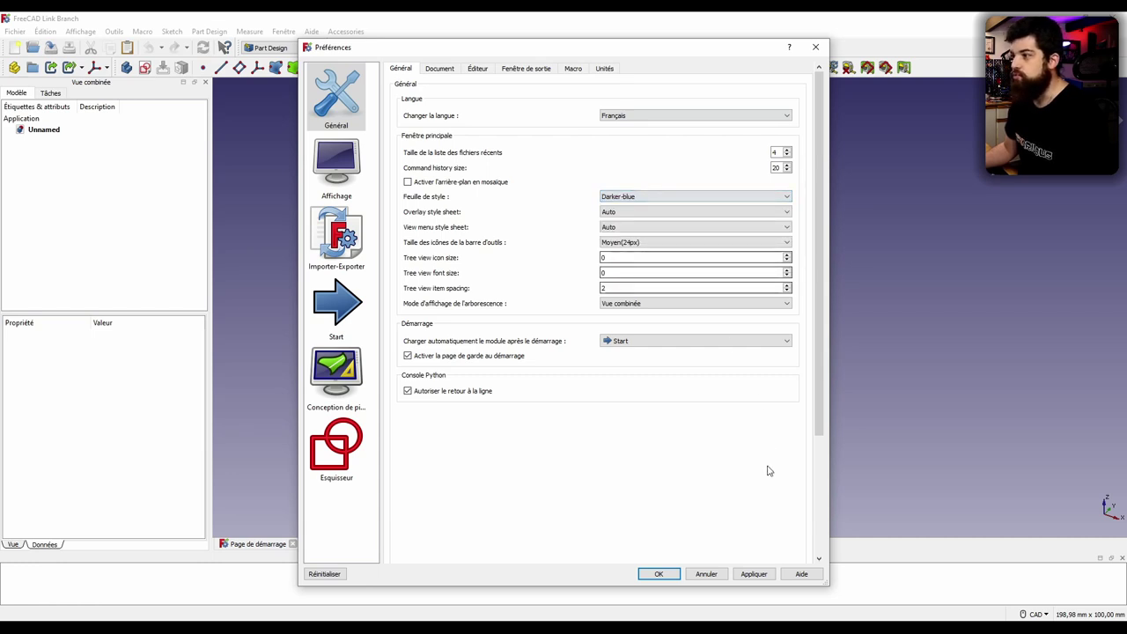
Apply Dark-Outline as the overlay style sheet and Dark as the view menu style sheet
{"action": "left_click", "coordinate": [751, 573]}
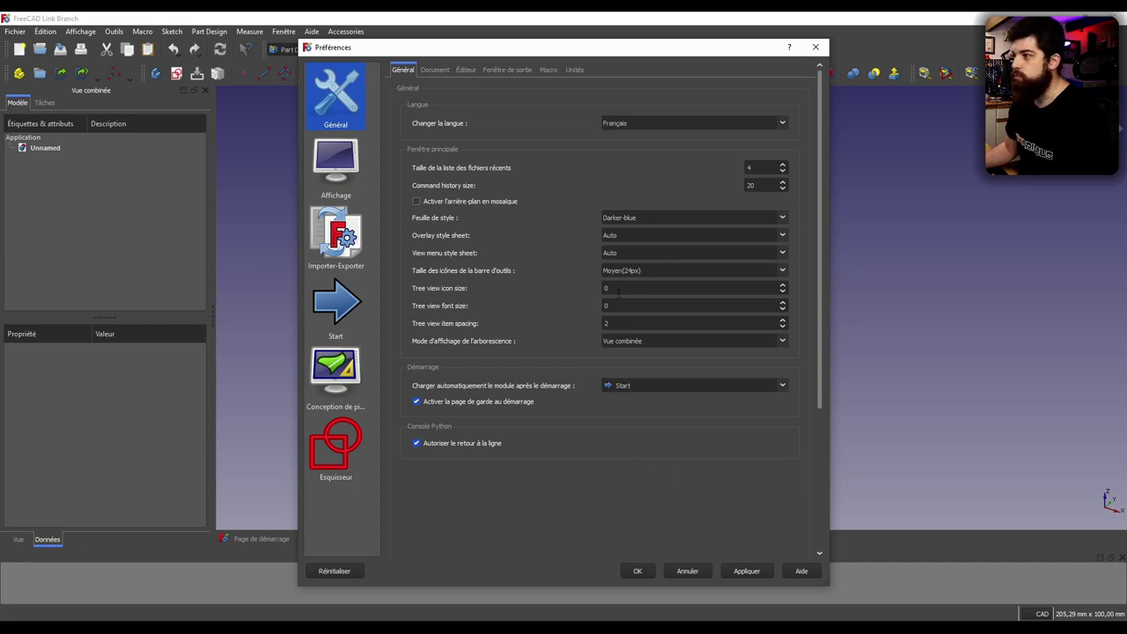
{"action": "left_click", "coordinate": [631, 235]}
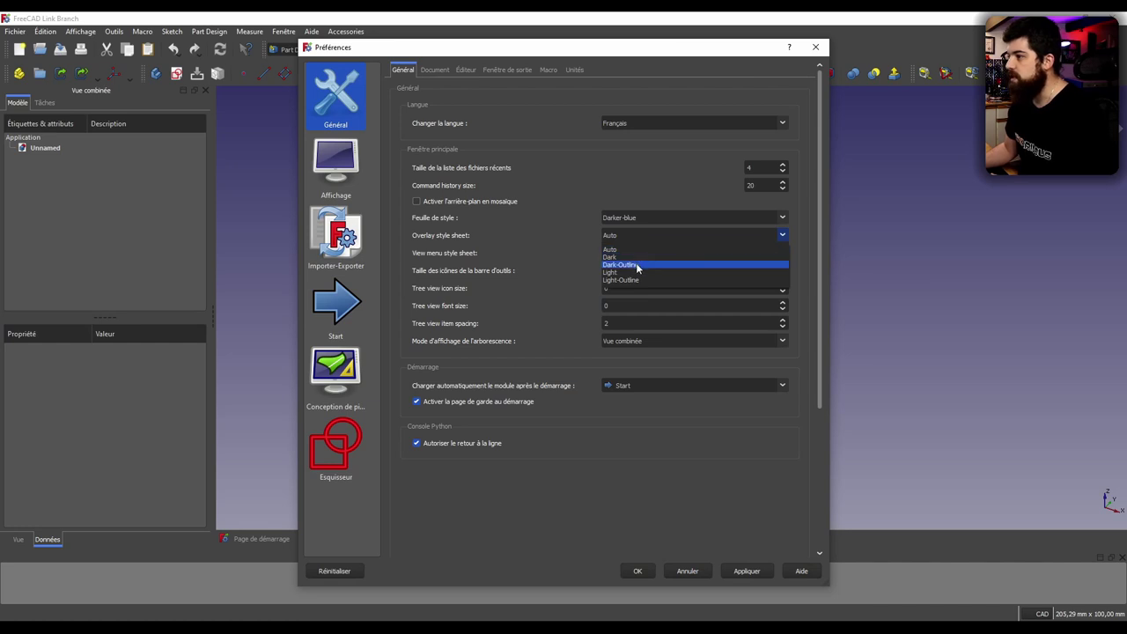
{"action": "left_click", "coordinate": [638, 265]}
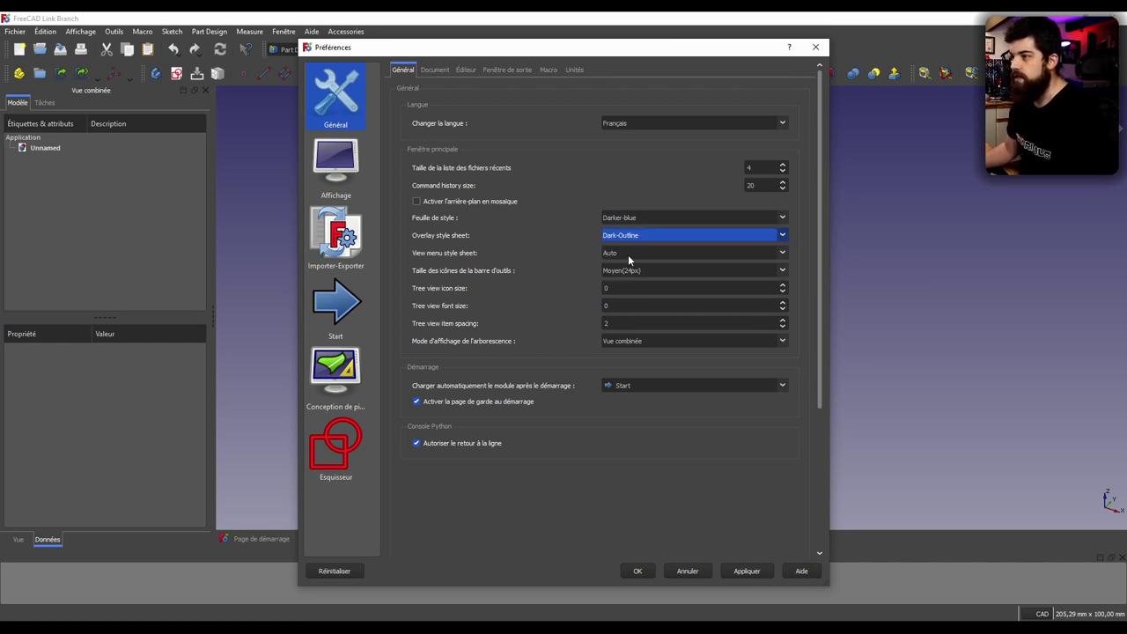
{"action": "left_click", "coordinate": [628, 254]}
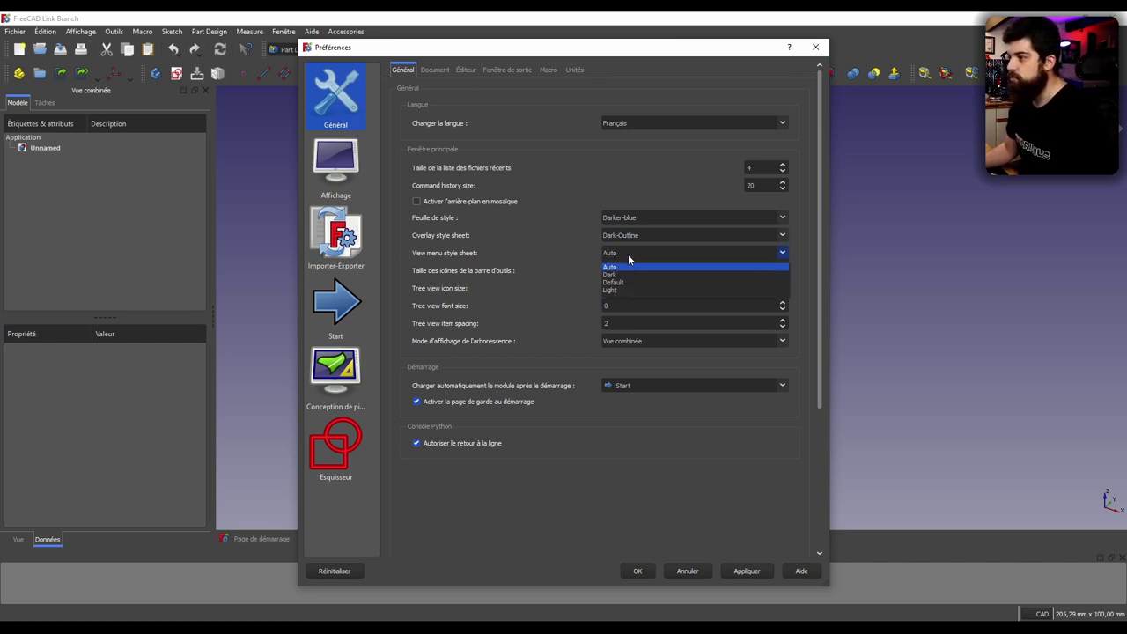
{"action": "left_click", "coordinate": [631, 276]}
{"action": "left_click", "coordinate": [747, 572]}
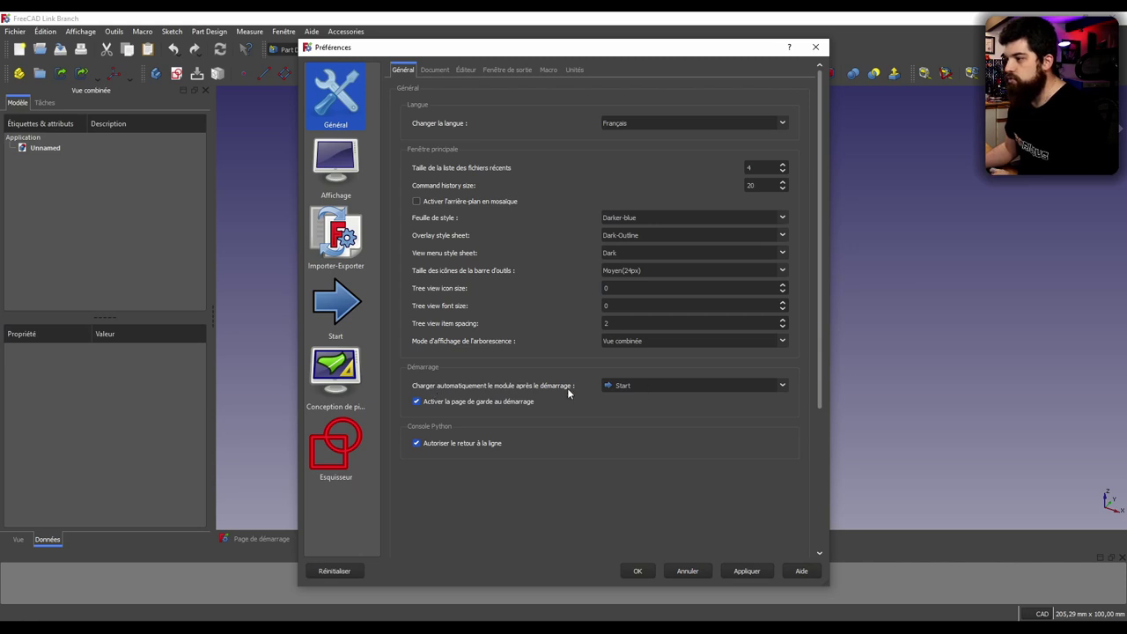
Set Part Design as the startup workbench and apply
{"action": "left_click", "coordinate": [637, 387]}
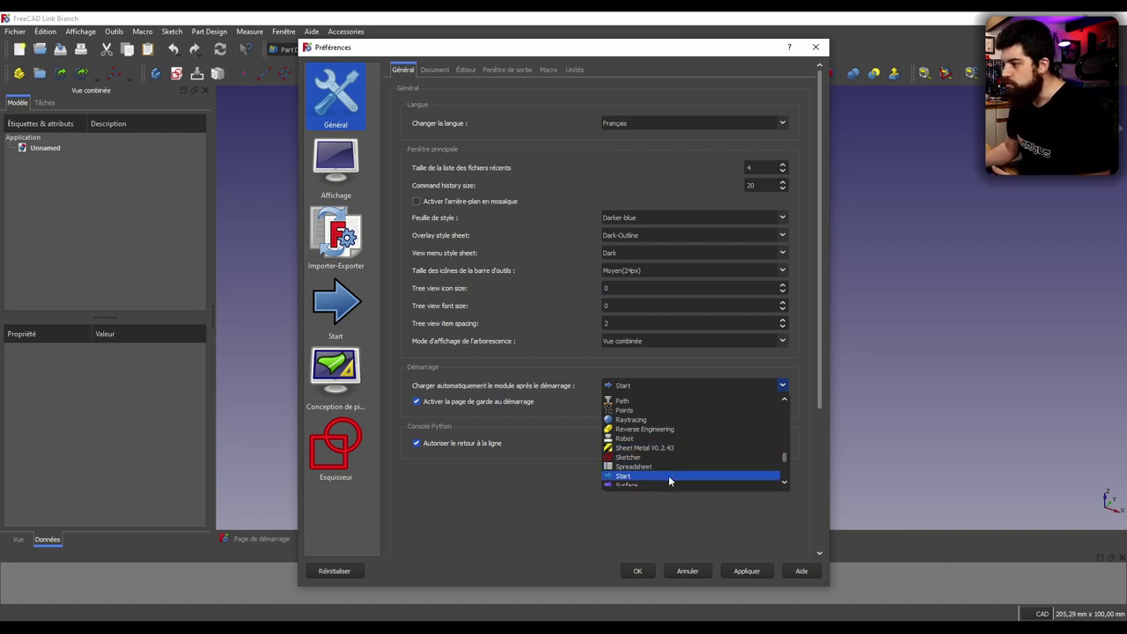
{"action": "scroll", "coordinate": [689, 456], "scroll_direction": "up", "scroll_amount": 3}
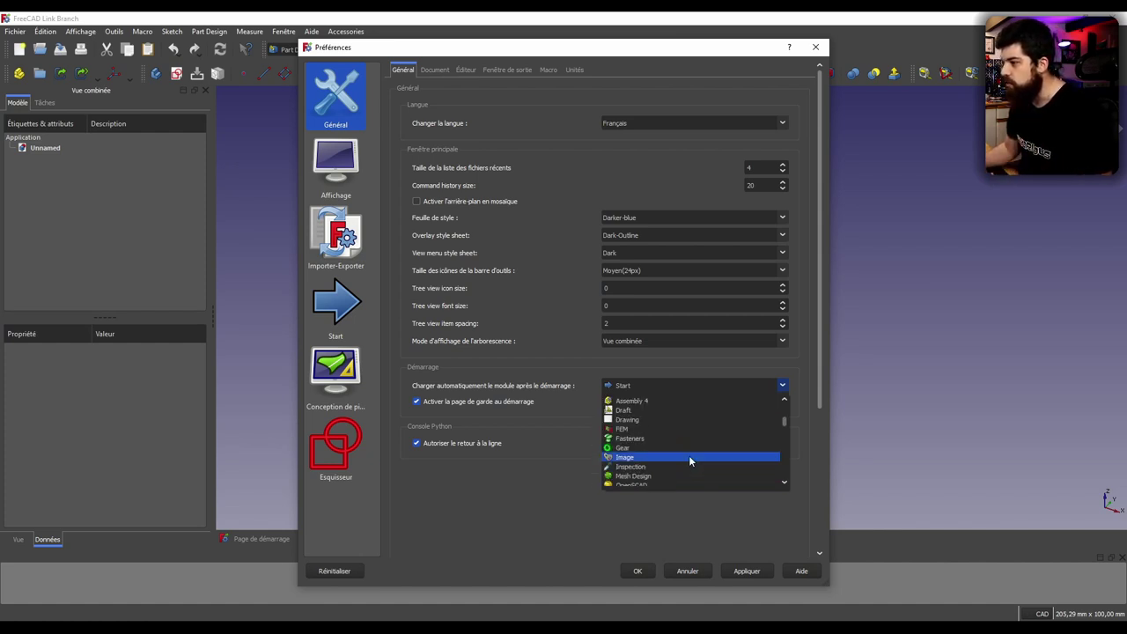
{"action": "scroll", "coordinate": [689, 456], "scroll_direction": "up", "scroll_amount": 2}
{"action": "scroll", "coordinate": [688, 455], "scroll_direction": "down", "scroll_amount": 3}
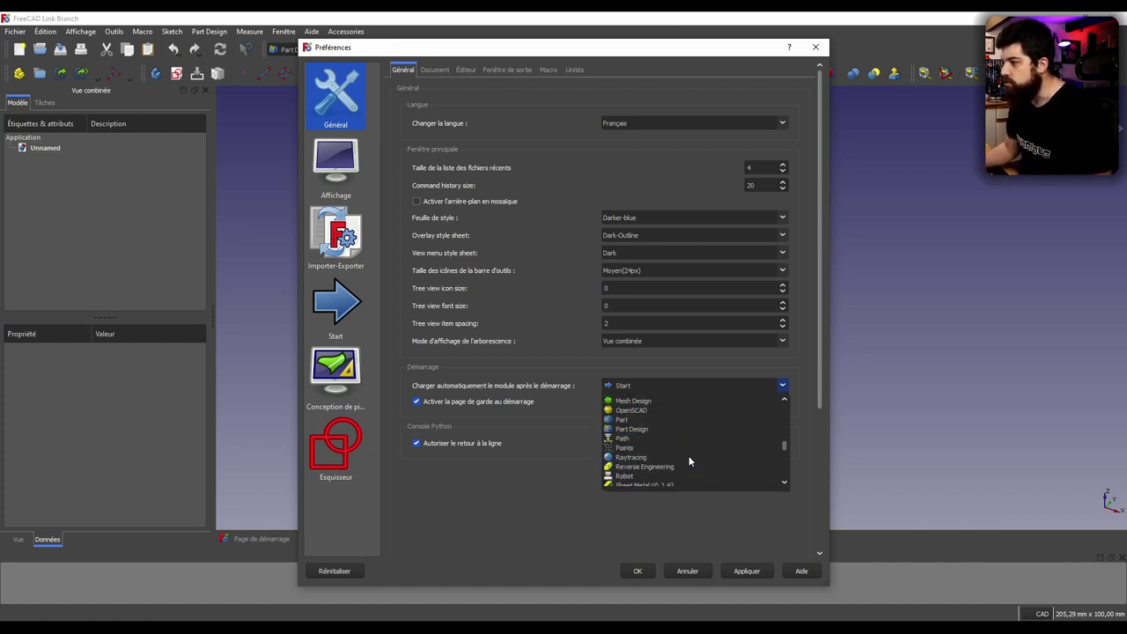
{"action": "left_click", "coordinate": [635, 431]}
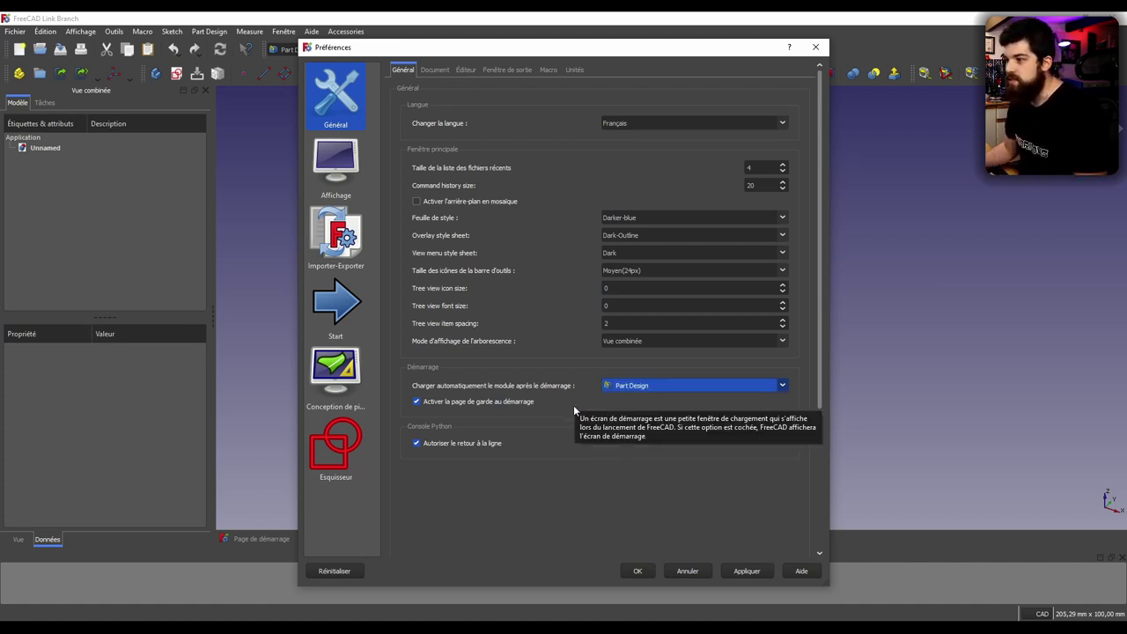
{"action": "left_click", "coordinate": [746, 573]}
{"action": "left_click", "coordinate": [434, 70]}
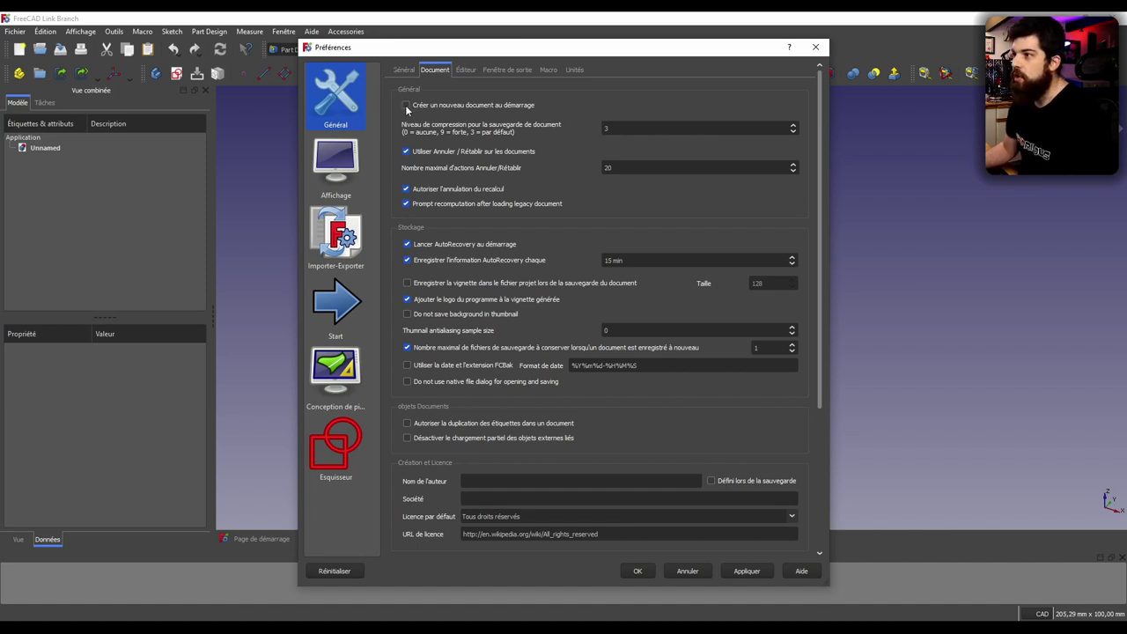
Enable 'Créer un nouveau document au démarrage' in Document settings, then go to Affichage preferences
{"action": "left_click", "coordinate": [405, 70]}
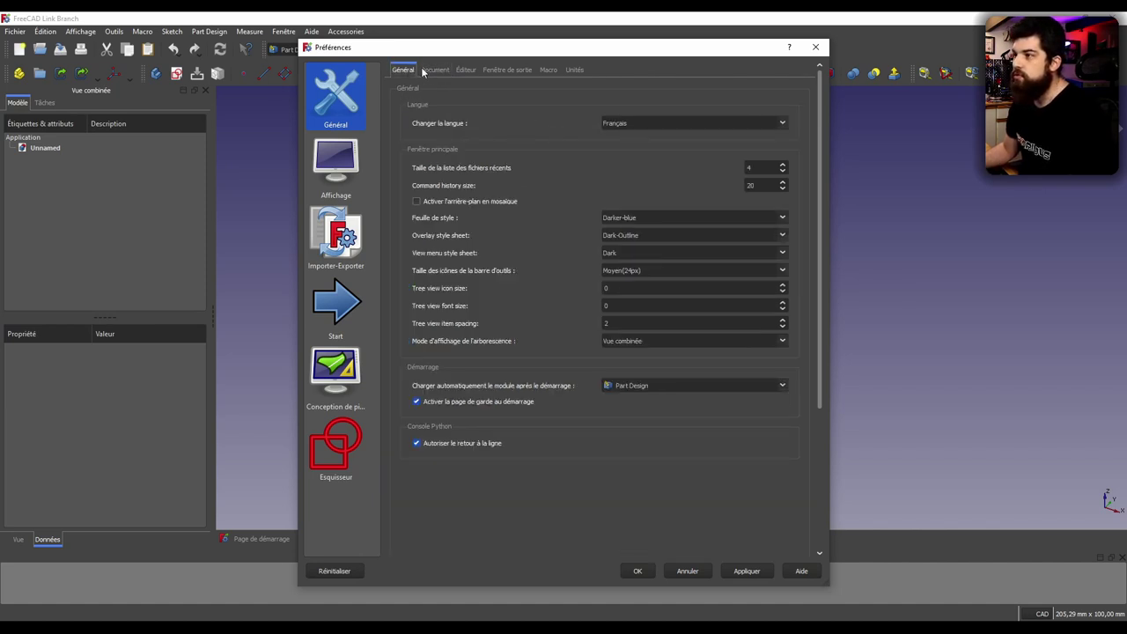
{"action": "left_click", "coordinate": [437, 70]}
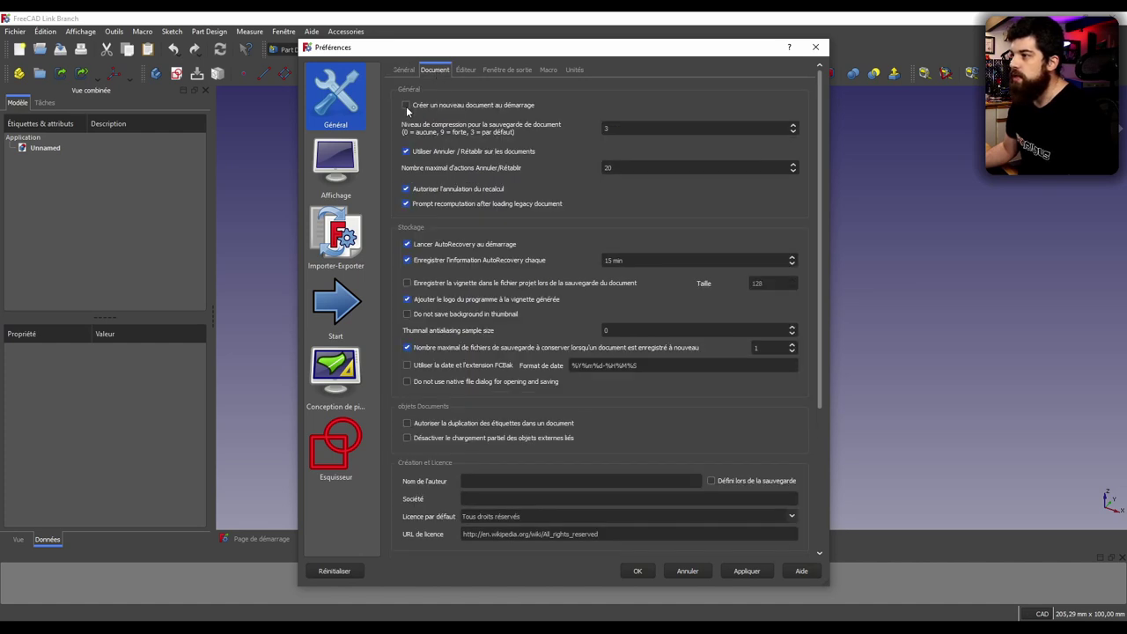
{"action": "left_click", "coordinate": [406, 107]}
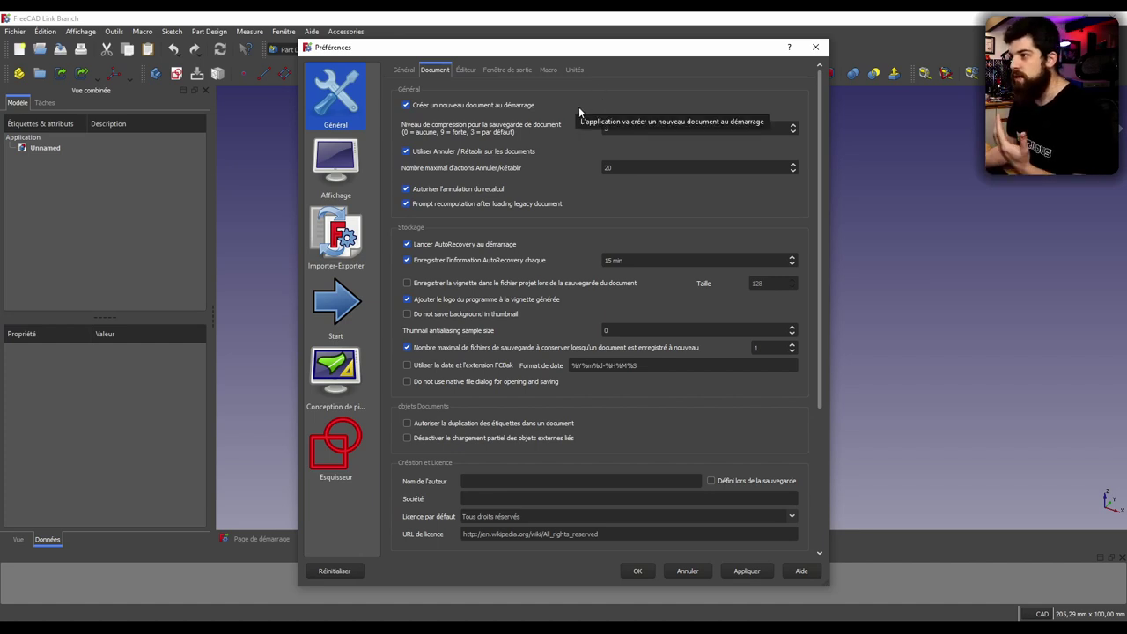
{"action": "left_click", "coordinate": [352, 164]}
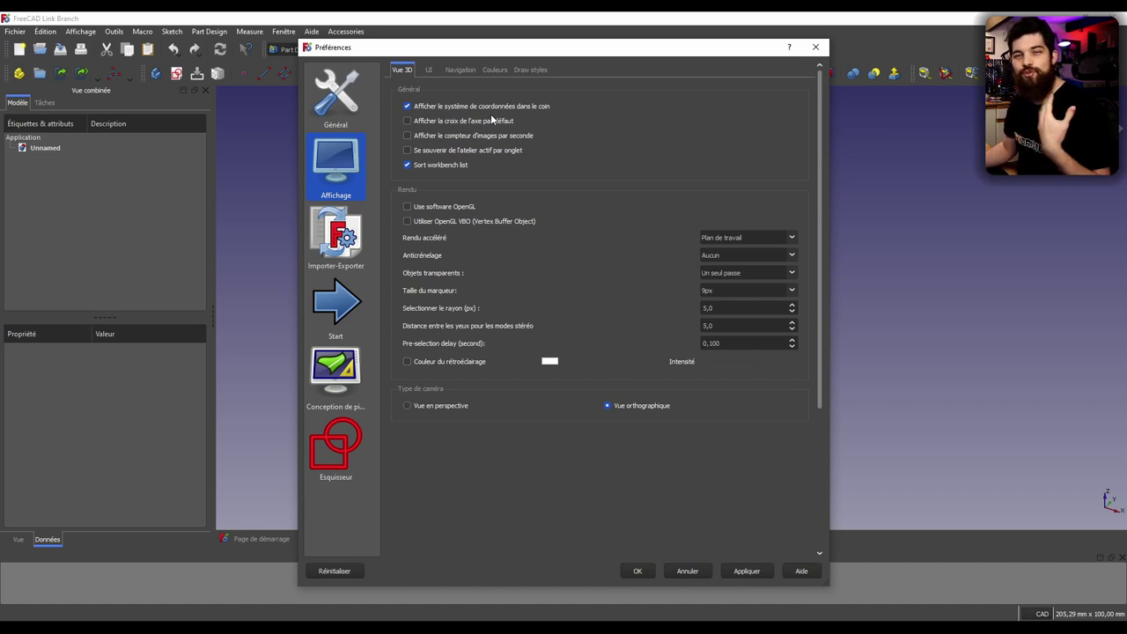
Set the top background gradient colour to grey #444444, sampled from screen, and apply
{"action": "left_click", "coordinate": [494, 71]}
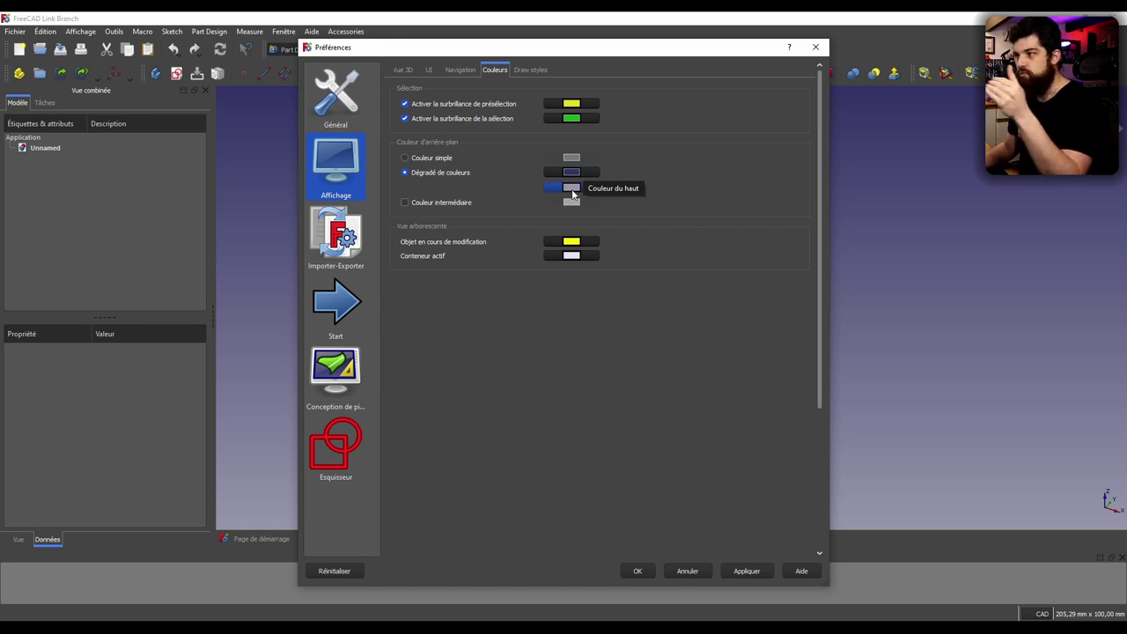
{"action": "left_click", "coordinate": [570, 173]}
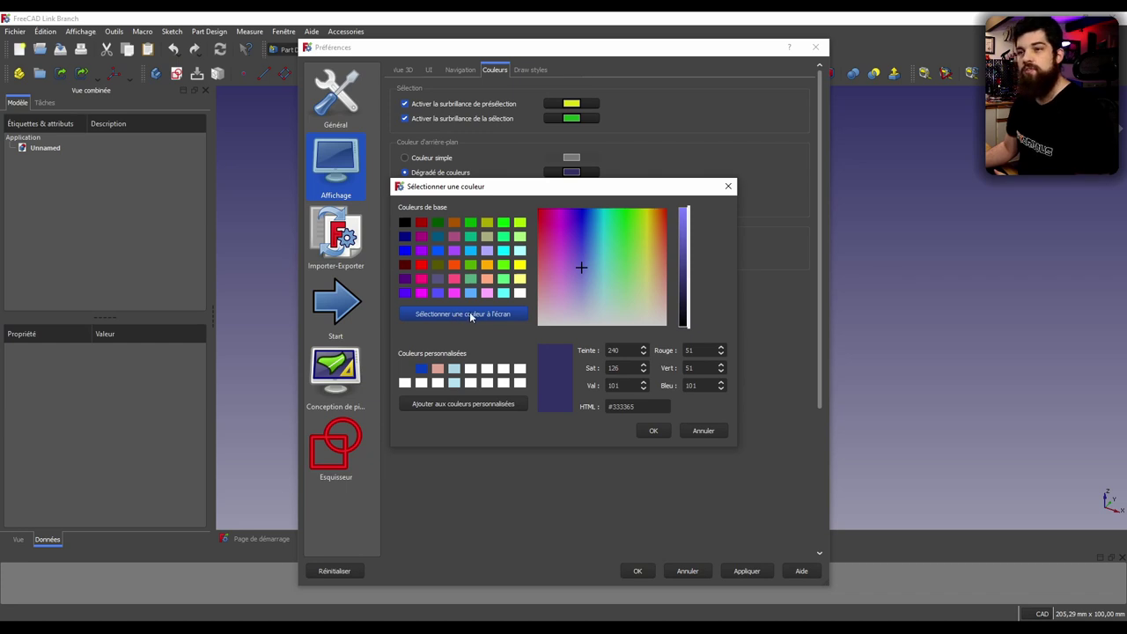
{"action": "left_click", "coordinate": [474, 314]}
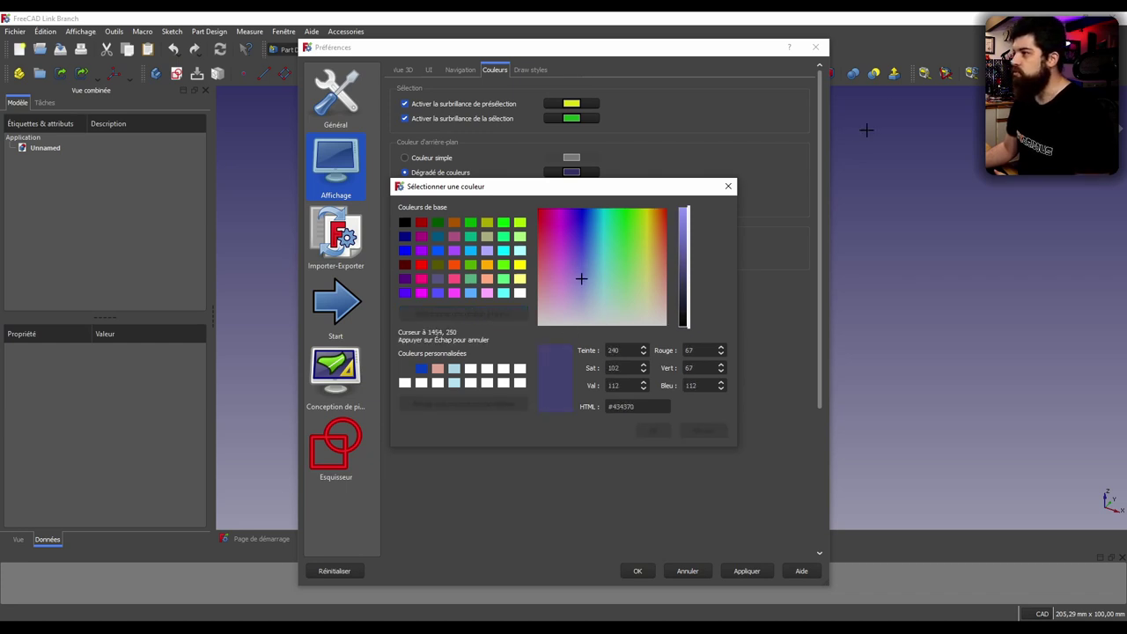
{"action": "left_click", "coordinate": [901, 38]}
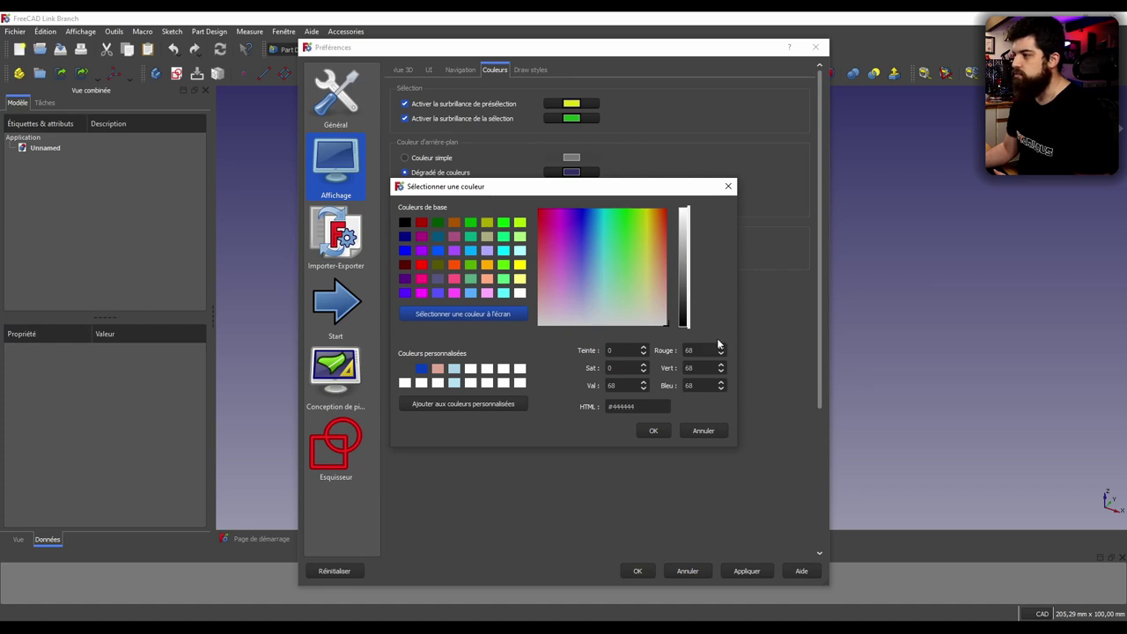
{"action": "left_click", "coordinate": [655, 432]}
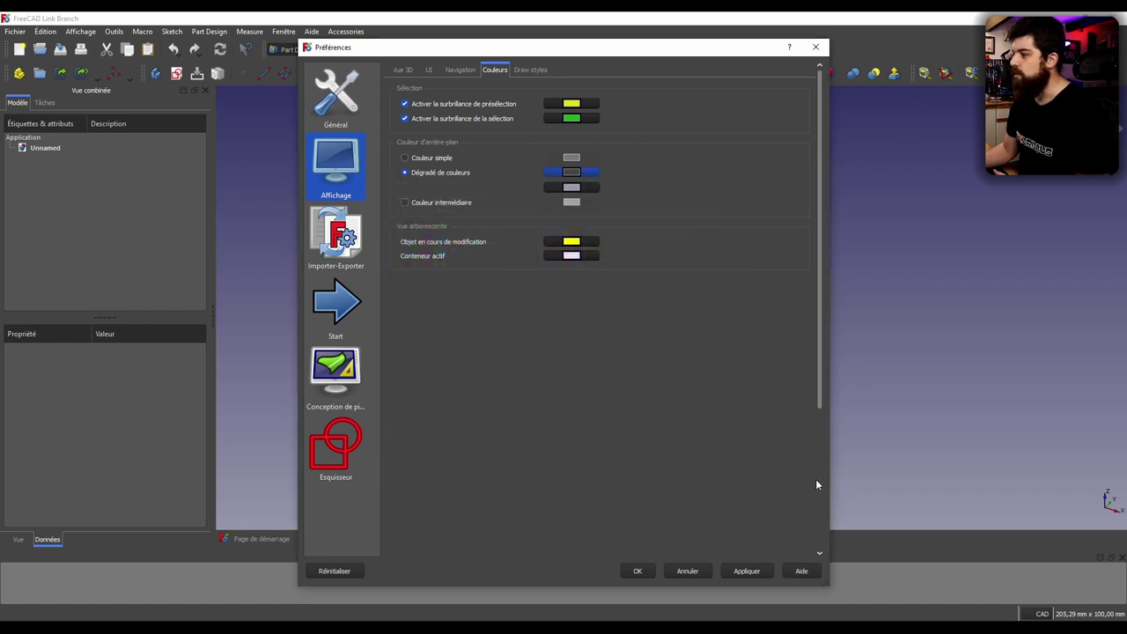
{"action": "left_click", "coordinate": [755, 572]}
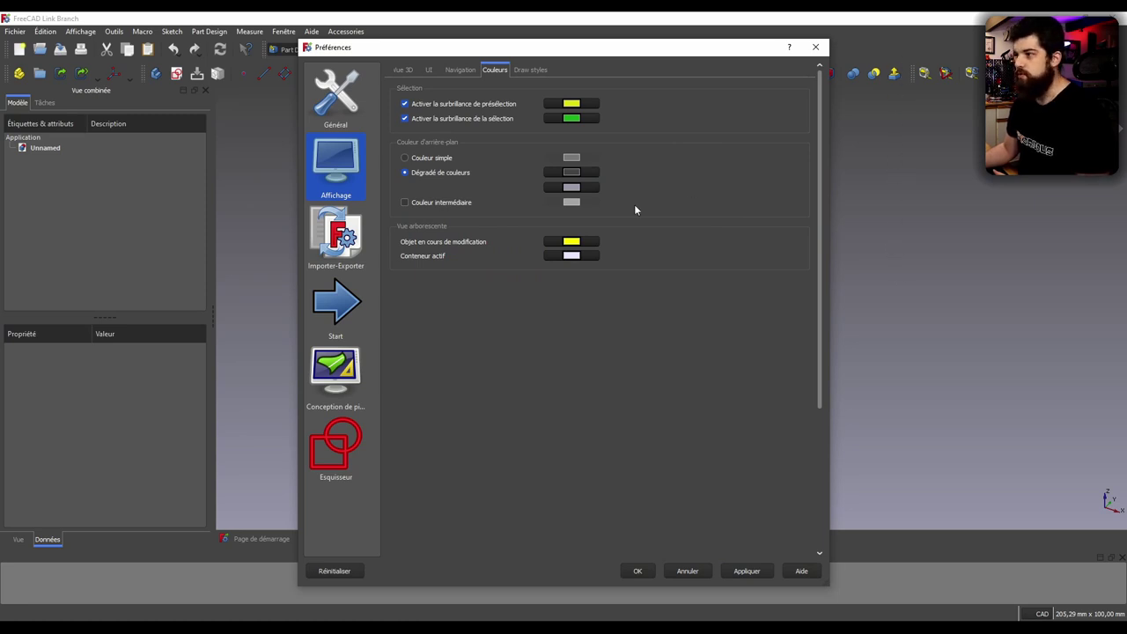
Set the bottom gradient colour to #505050 by sampling #444444 and raising Val to 80
{"action": "left_click", "coordinate": [572, 187]}
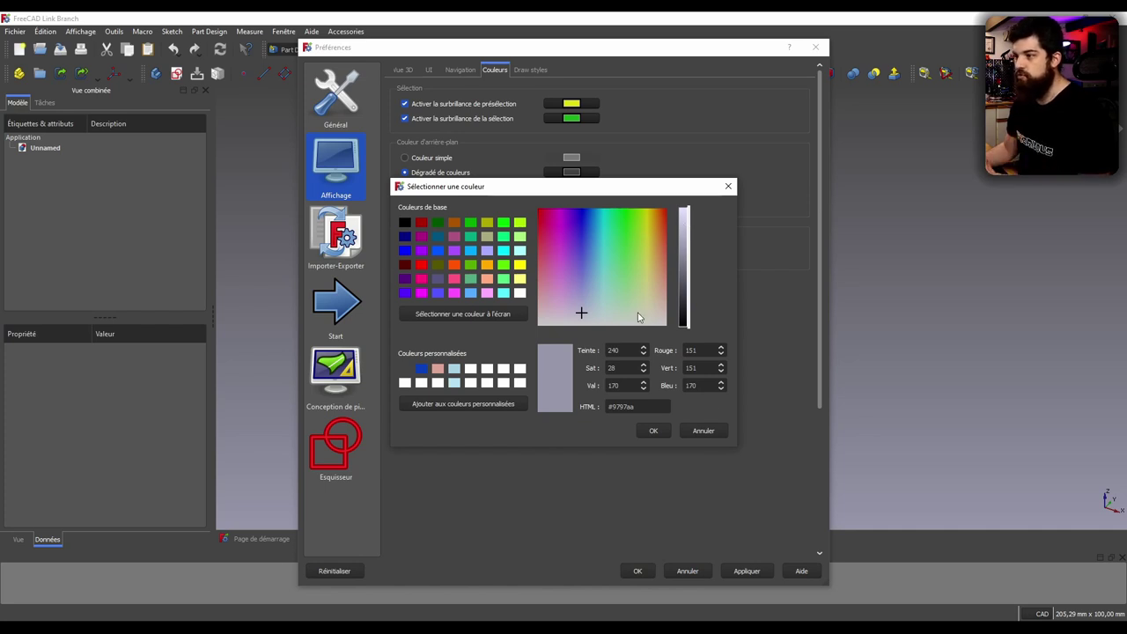
{"action": "left_click", "coordinate": [434, 313]}
{"action": "left_click", "coordinate": [720, 248]}
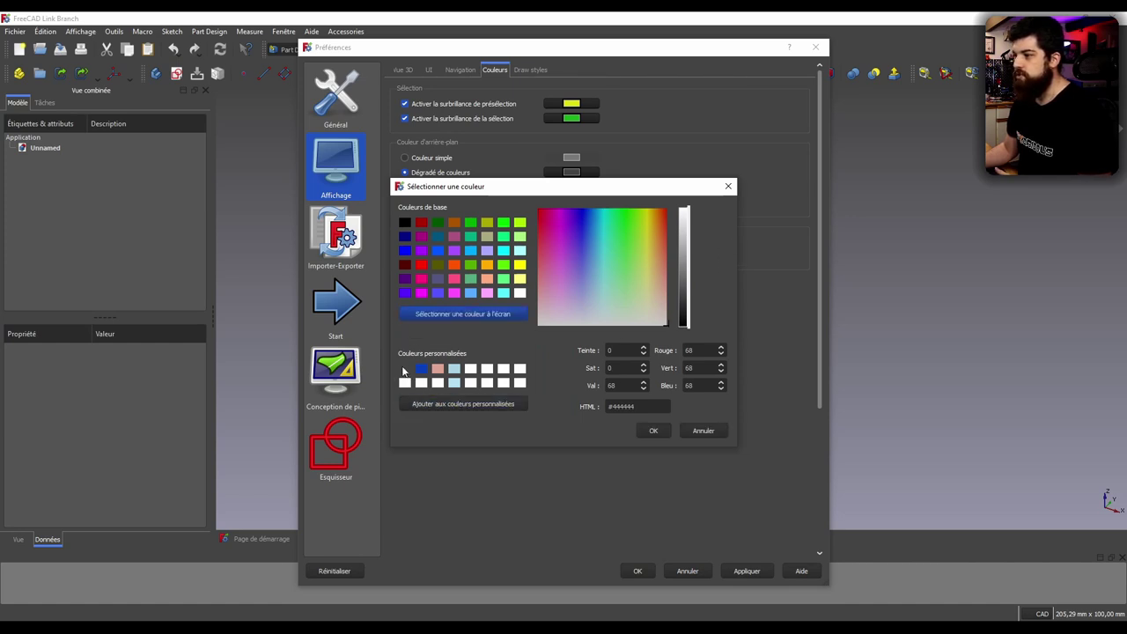
{"action": "left_click", "coordinate": [644, 382]}
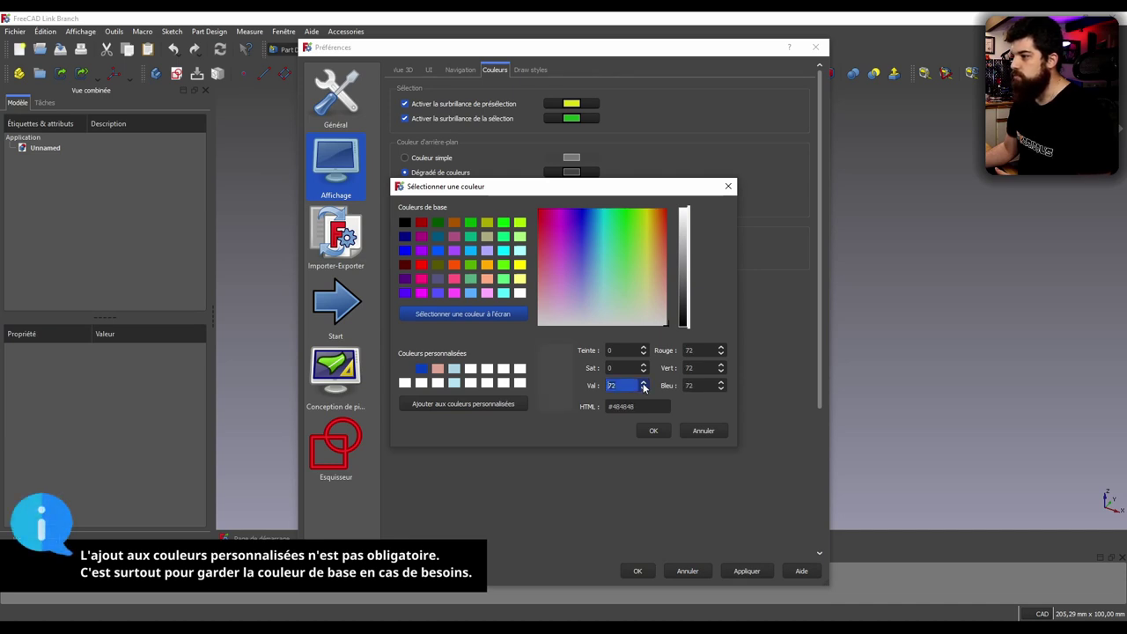
{"action": "left_click", "coordinate": [644, 382]}
{"action": "left_click", "coordinate": [644, 382]}
{"action": "left_click", "coordinate": [643, 382]}
{"action": "left_click", "coordinate": [643, 383]}
{"action": "left_click", "coordinate": [643, 382]}
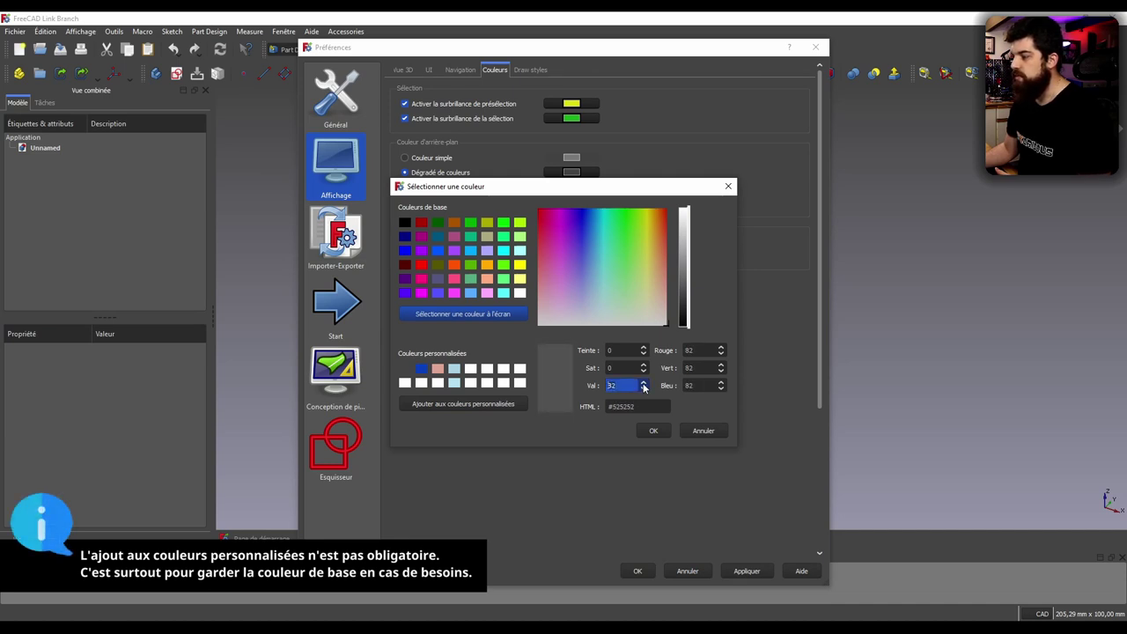
{"action": "left_click", "coordinate": [654, 431]}
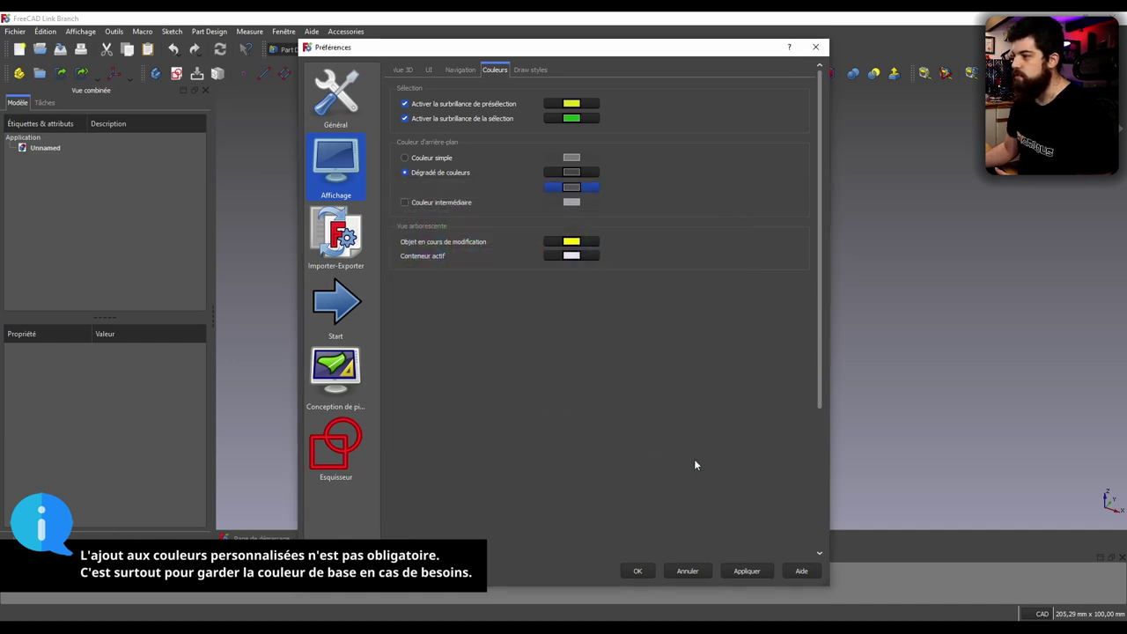
{"action": "left_click", "coordinate": [747, 571]}
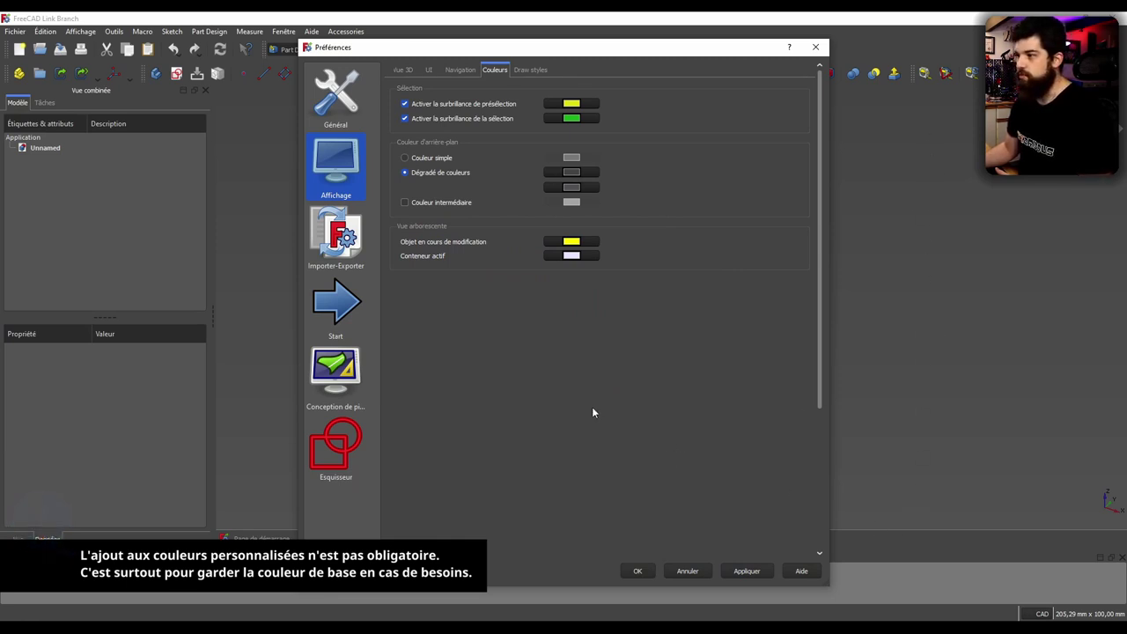
{"action": "left_click", "coordinate": [528, 70]}
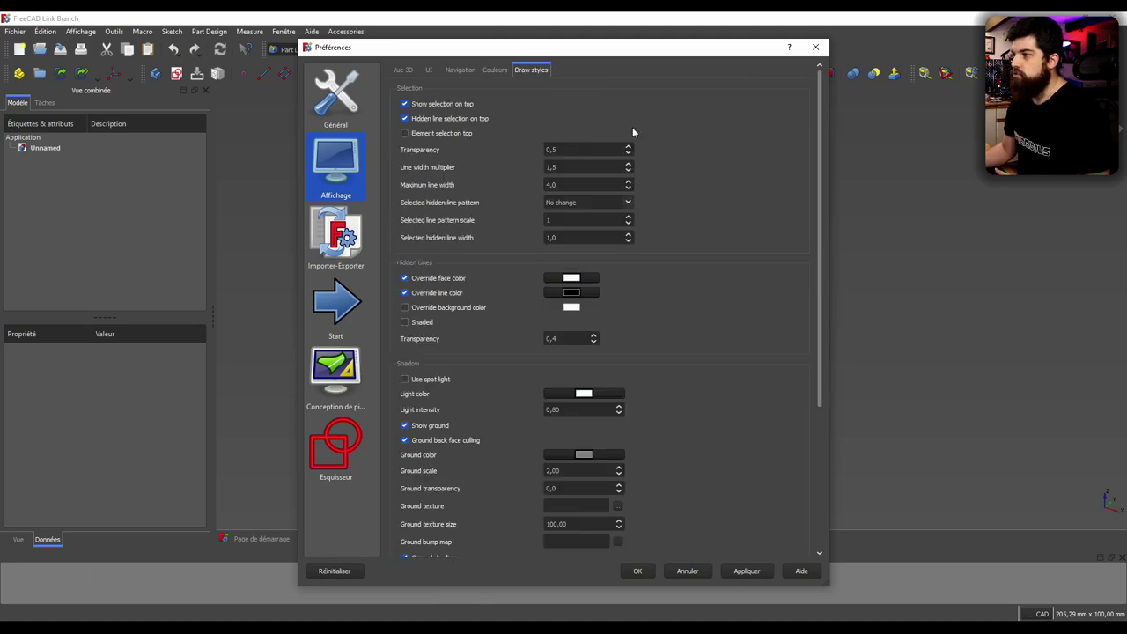
{"action": "scroll", "coordinate": [696, 201], "scroll_direction": "down", "scroll_amount": 3}
{"action": "scroll", "coordinate": [696, 201], "scroll_direction": "down", "scroll_amount": 1}
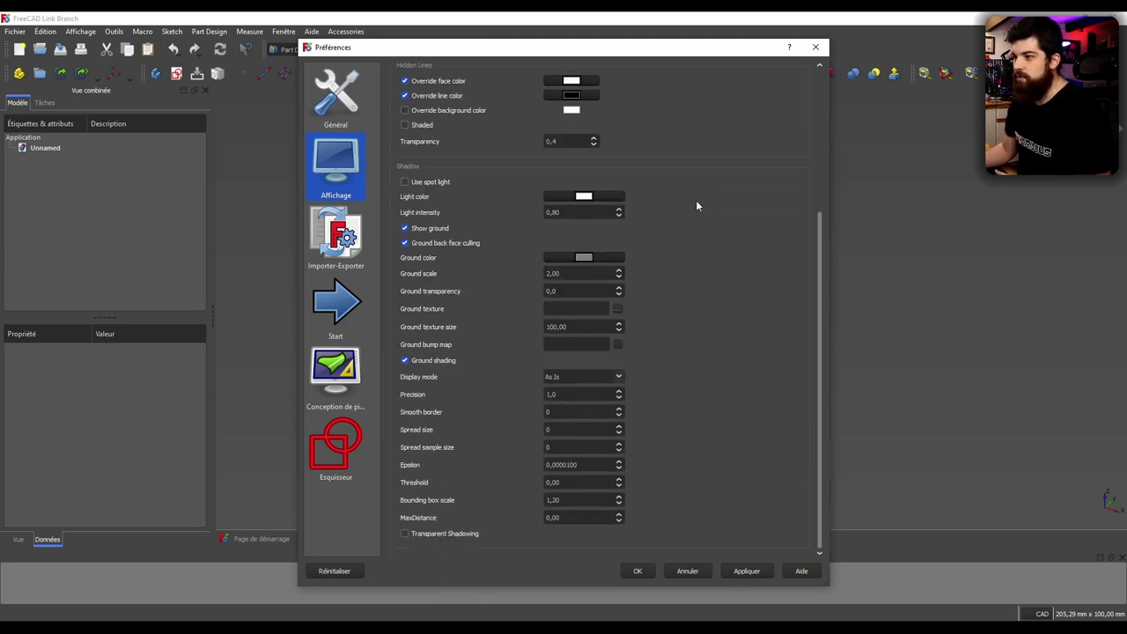
{"action": "scroll", "coordinate": [695, 201], "scroll_direction": "up", "scroll_amount": 4}
{"action": "scroll", "coordinate": [696, 205], "scroll_direction": "up", "scroll_amount": 1}
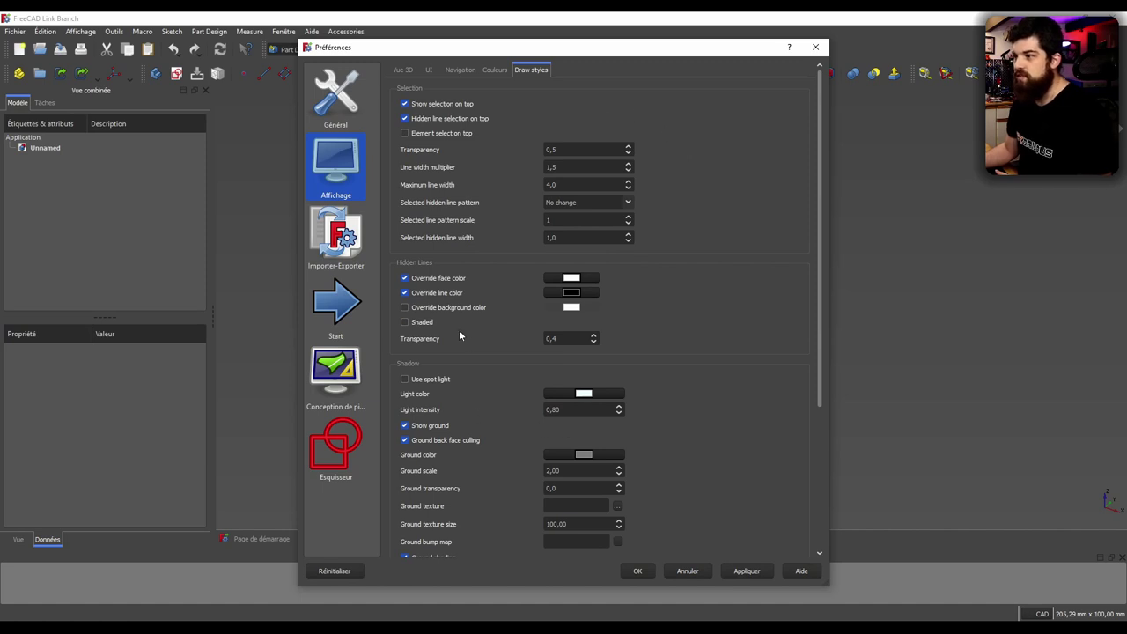
{"action": "scroll", "coordinate": [493, 346], "scroll_direction": "down", "scroll_amount": 3}
{"action": "scroll", "coordinate": [493, 345], "scroll_direction": "down", "scroll_amount": 1}
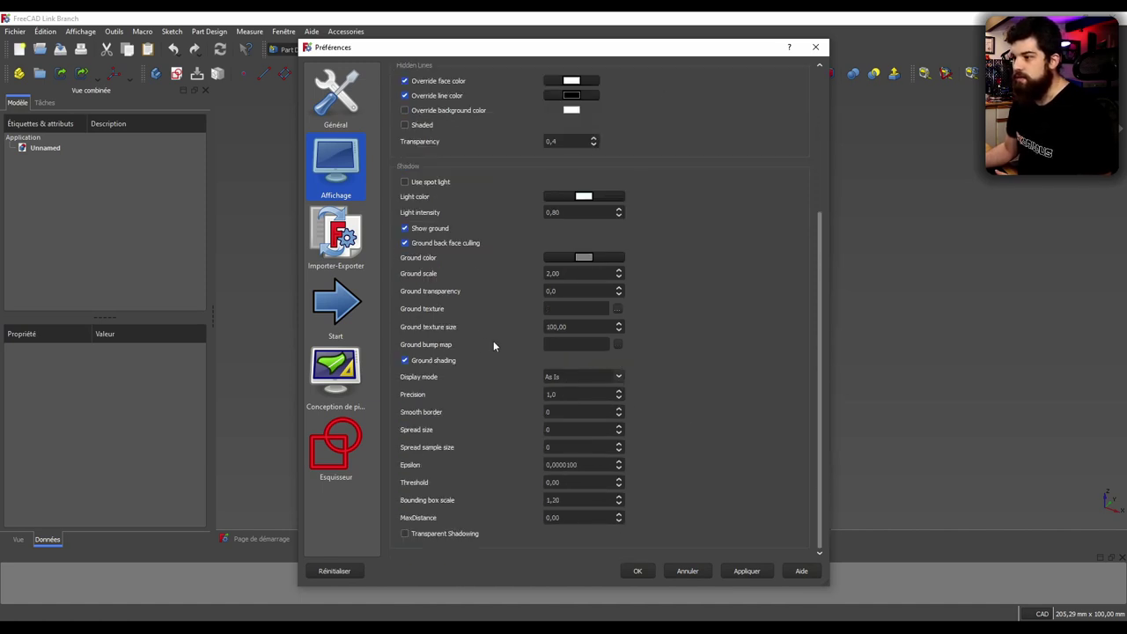
{"action": "scroll", "coordinate": [493, 345], "scroll_direction": "up", "scroll_amount": 3}
{"action": "scroll", "coordinate": [493, 345], "scroll_direction": "up", "scroll_amount": 1}
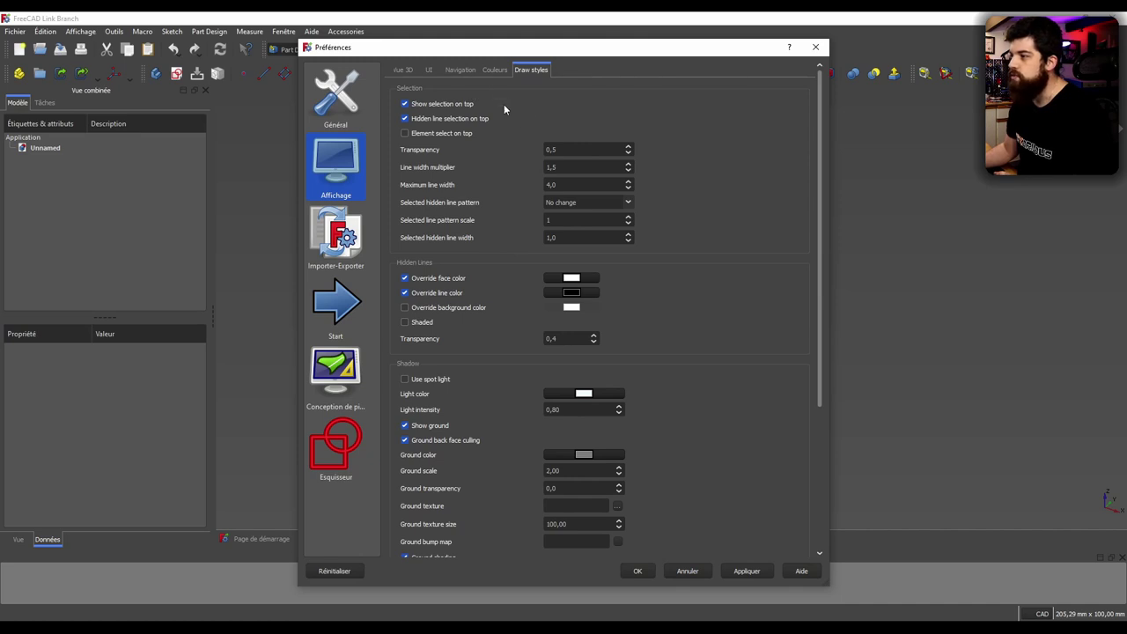
Enable OpenGL VBO and set 3D view anti-aliasing to MSAA 4 x, then apply
{"action": "left_click", "coordinate": [428, 71]}
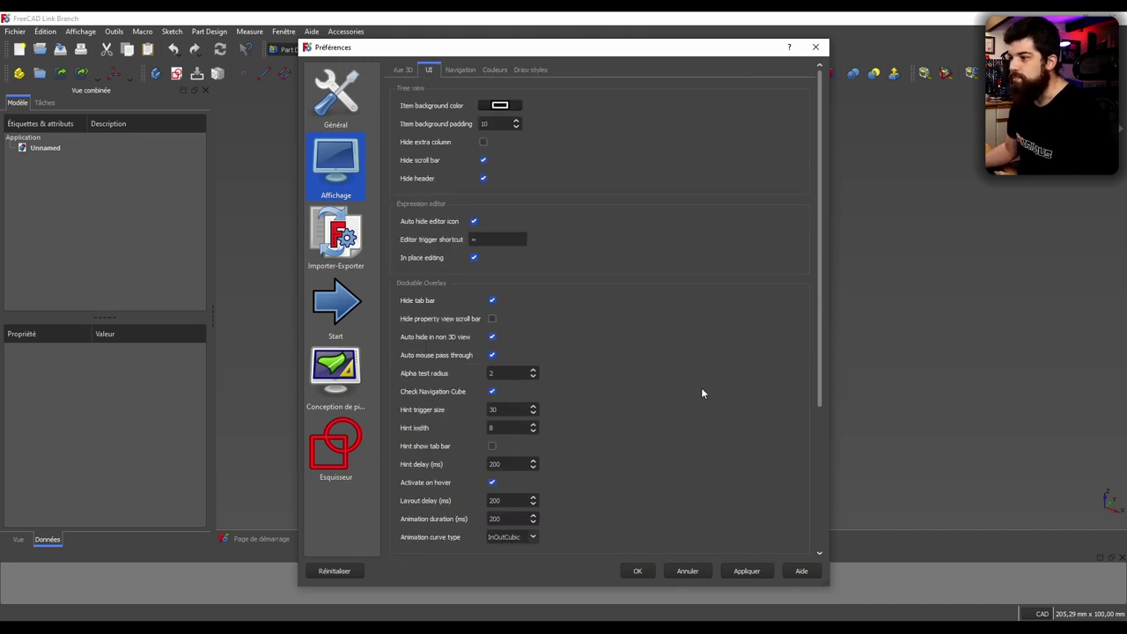
{"action": "left_click", "coordinate": [402, 69]}
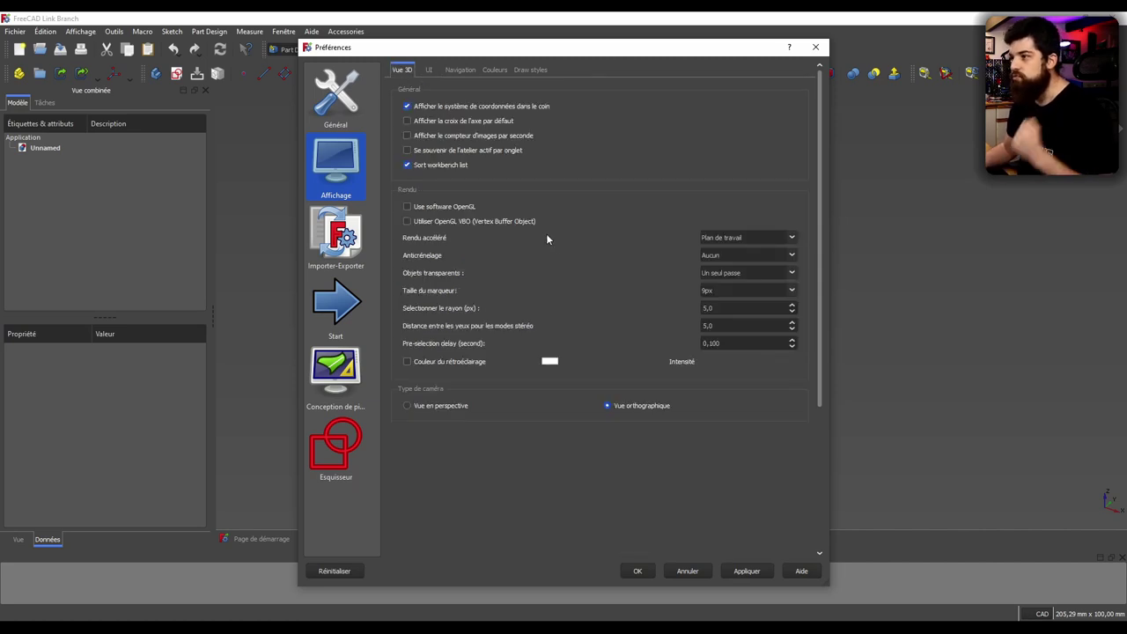
{"action": "left_click", "coordinate": [406, 222]}
{"action": "left_click", "coordinate": [766, 257]}
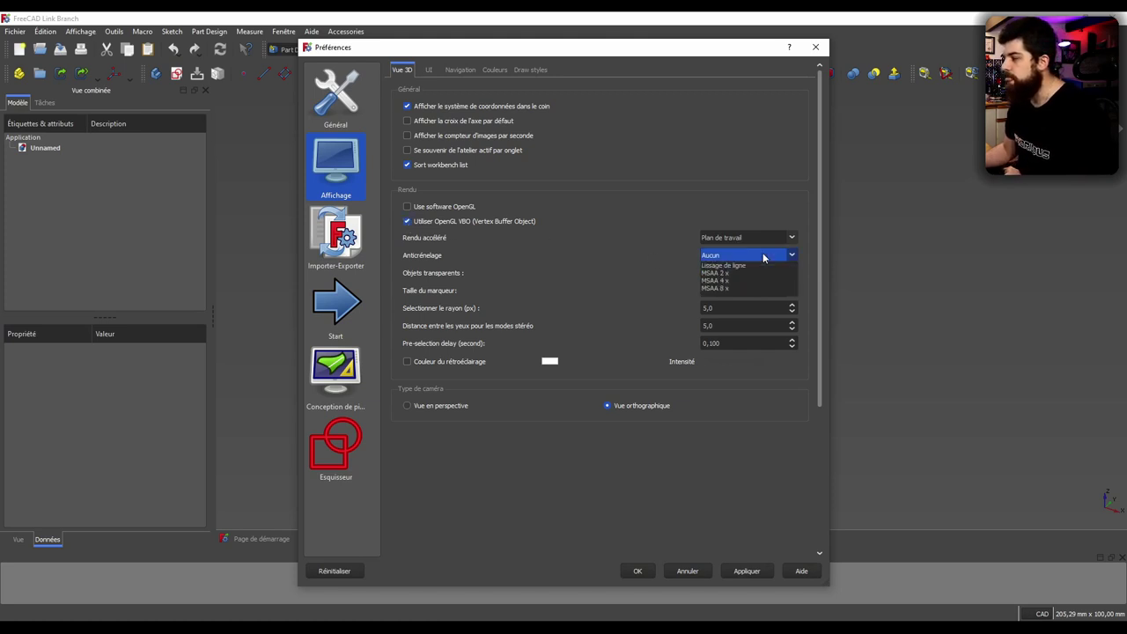
{"action": "left_click", "coordinate": [745, 294]}
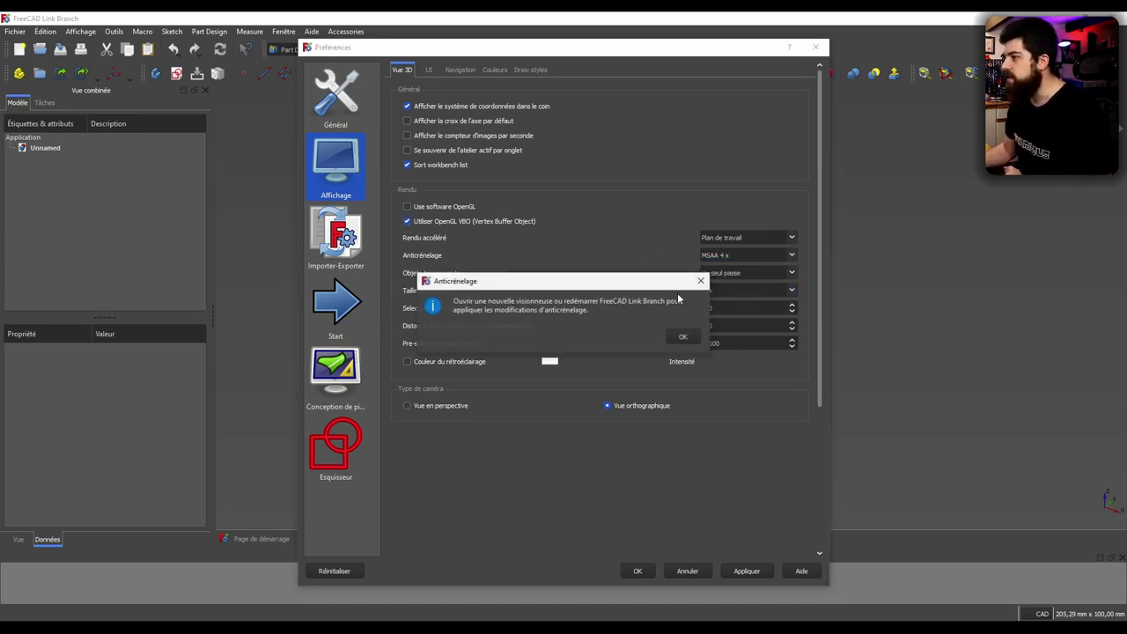
{"action": "left_click", "coordinate": [685, 339]}
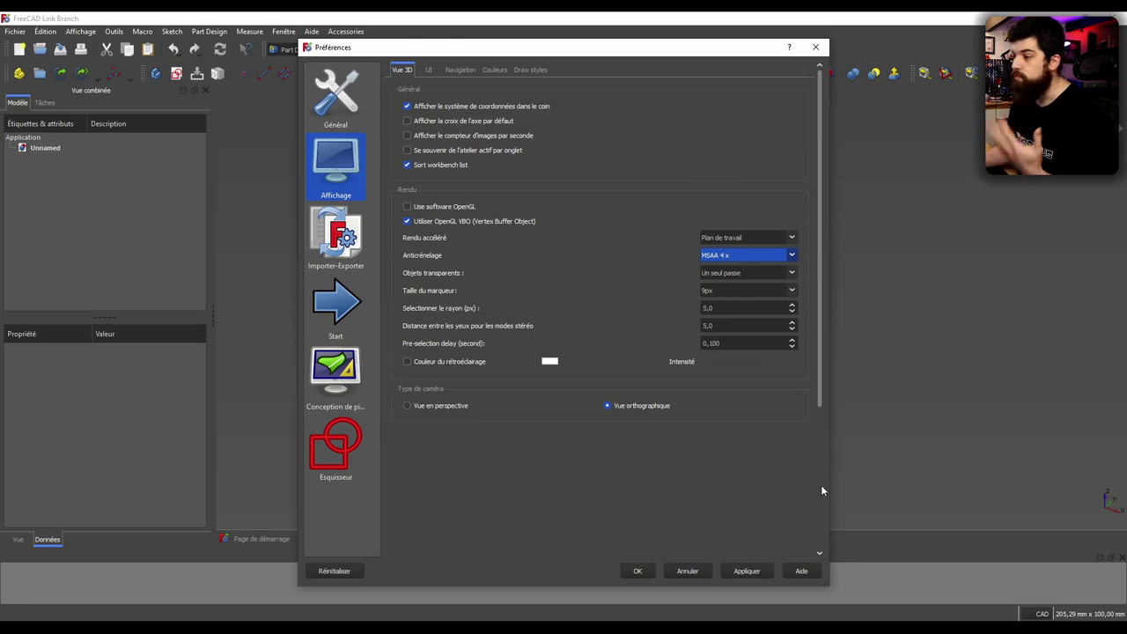
{"action": "left_click", "coordinate": [745, 570]}
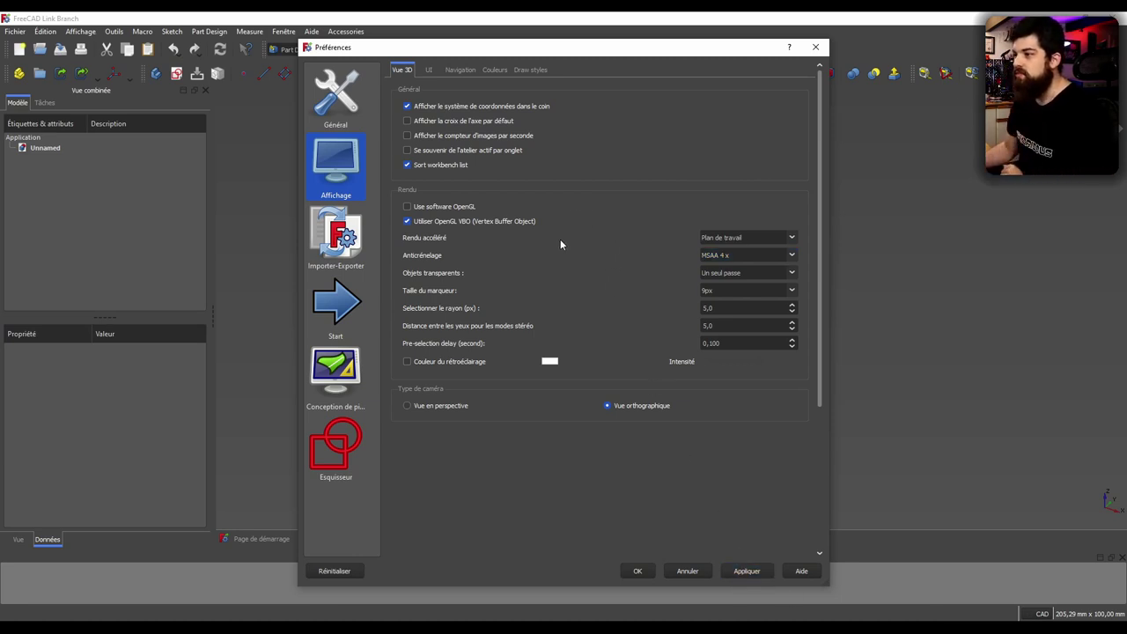
In Sketcher preferences, show the grid and disable 'Echap peut quitter l'esquisse', then apply
{"action": "left_click", "coordinate": [346, 459]}
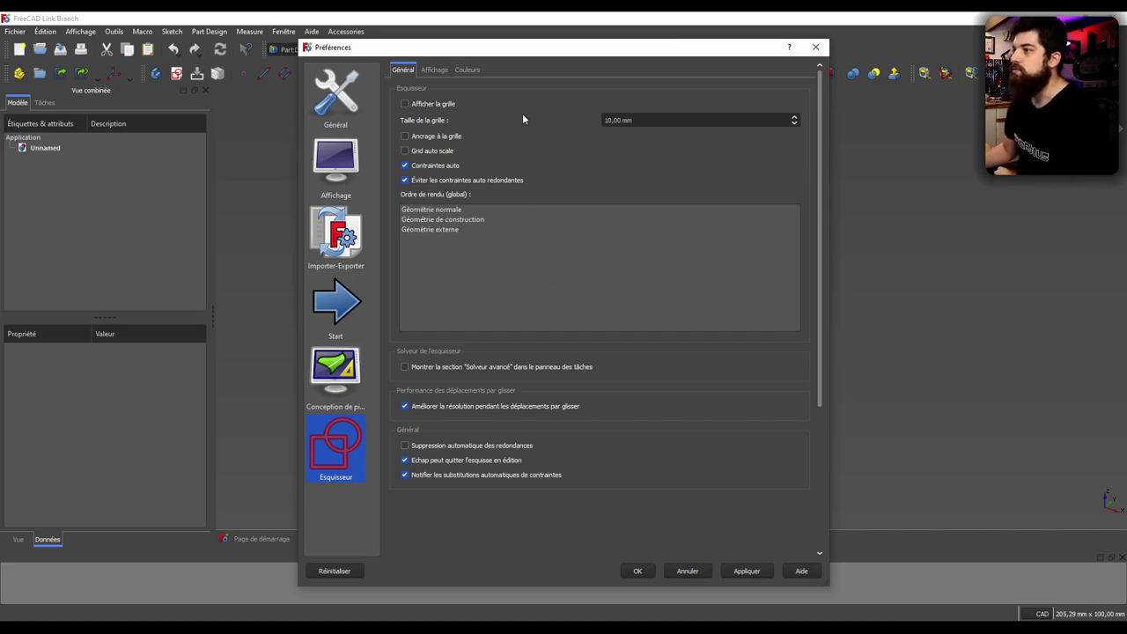
{"action": "left_click", "coordinate": [436, 104]}
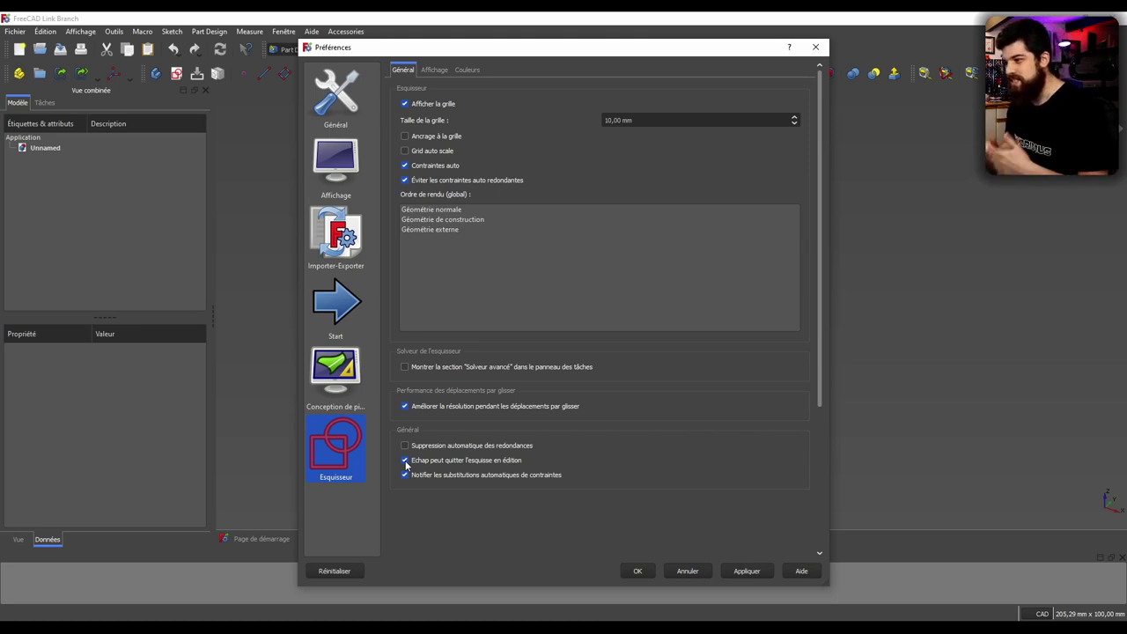
{"action": "left_click", "coordinate": [405, 460]}
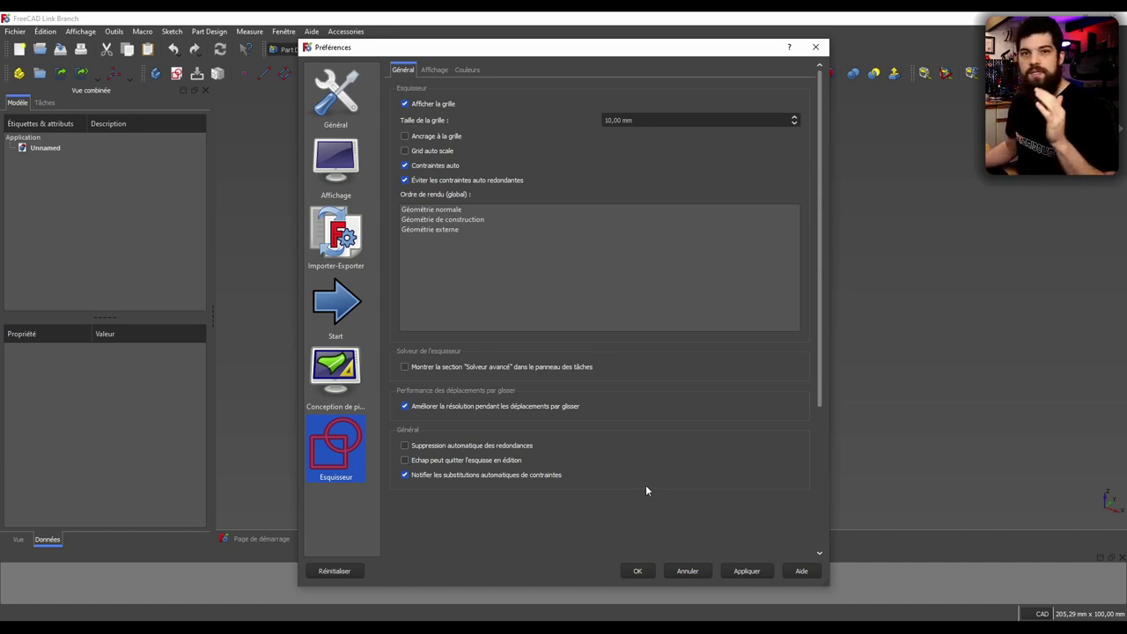
{"action": "left_click", "coordinate": [755, 575]}
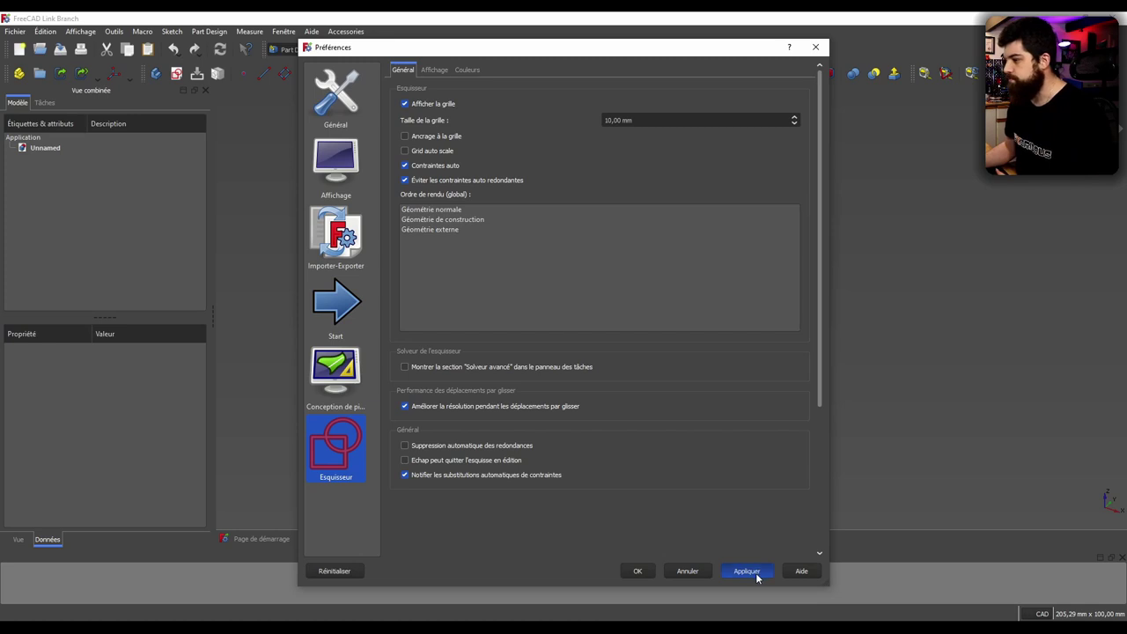
Set Navigation 3D to Gesture and review its mouse controls summary
{"action": "left_click", "coordinate": [349, 101]}
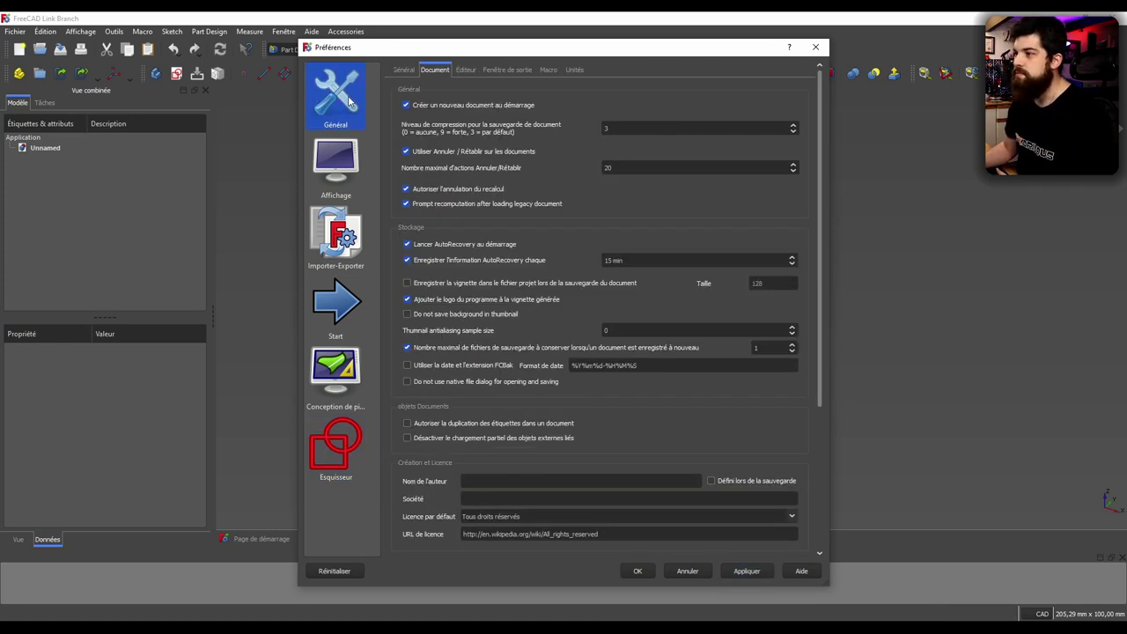
{"action": "key", "text": "Down"}
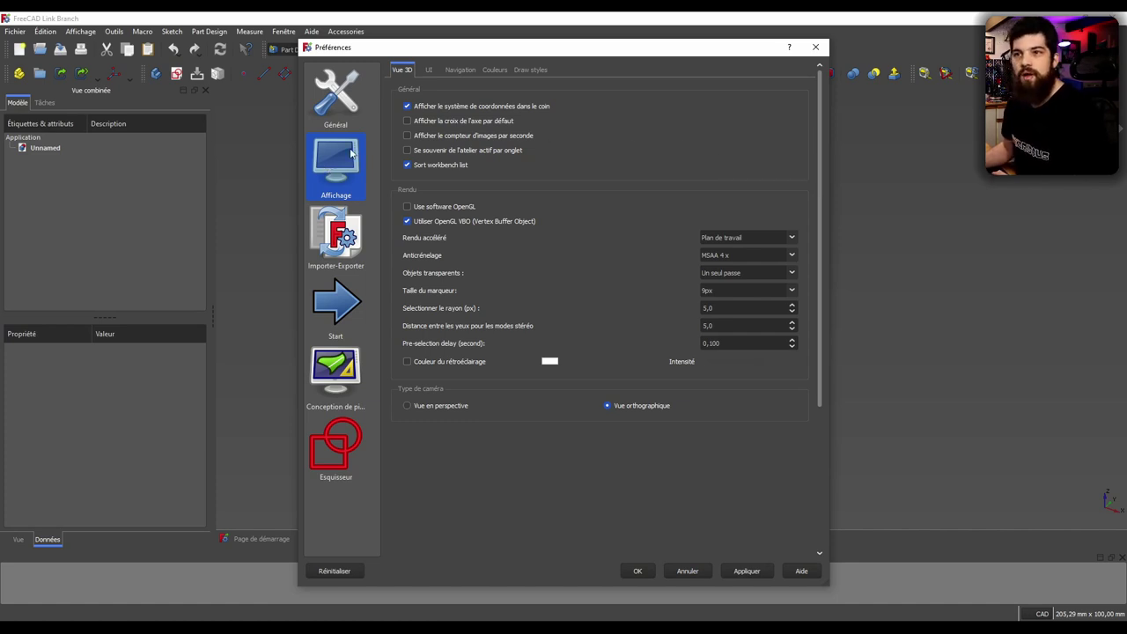
{"action": "left_click", "coordinate": [467, 70]}
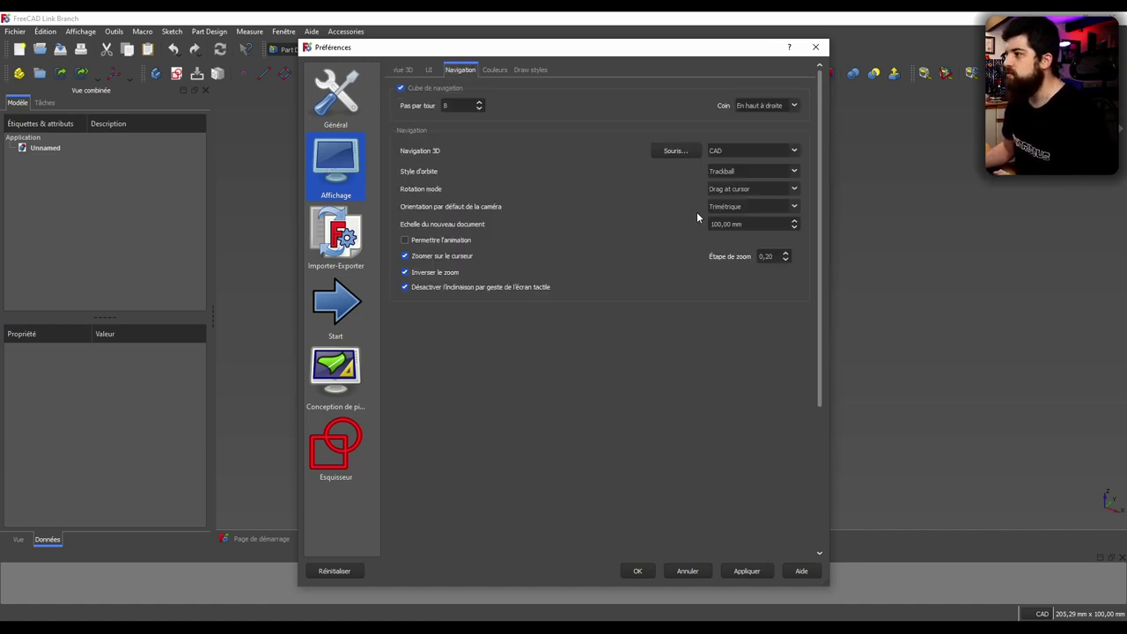
{"action": "left_click", "coordinate": [796, 153]}
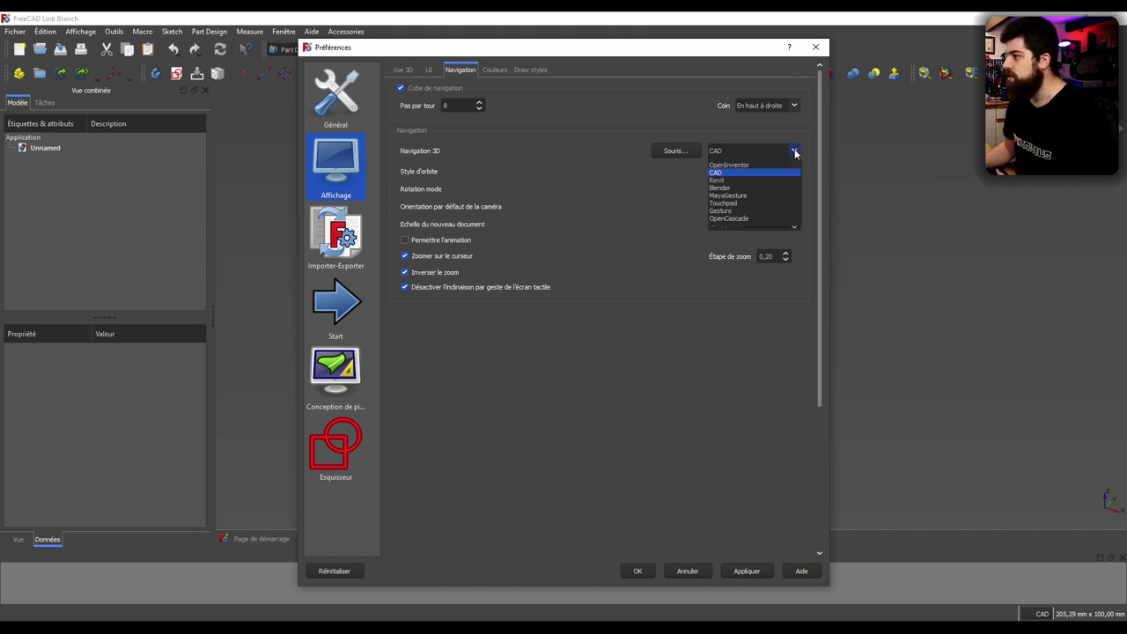
{"action": "left_click", "coordinate": [738, 211]}
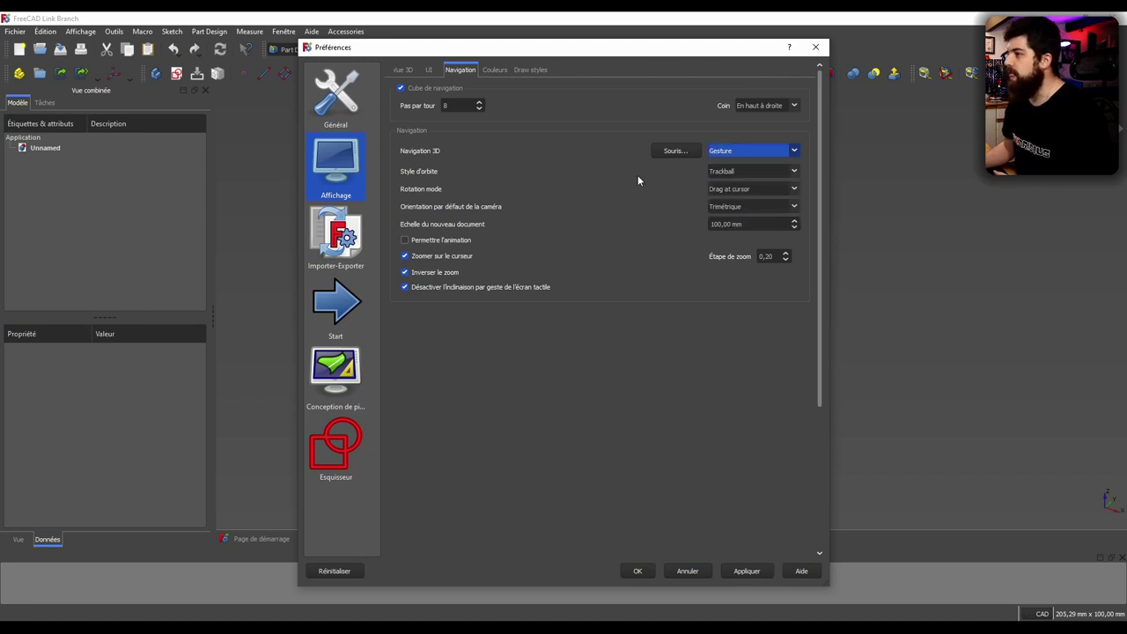
{"action": "left_click", "coordinate": [675, 150]}
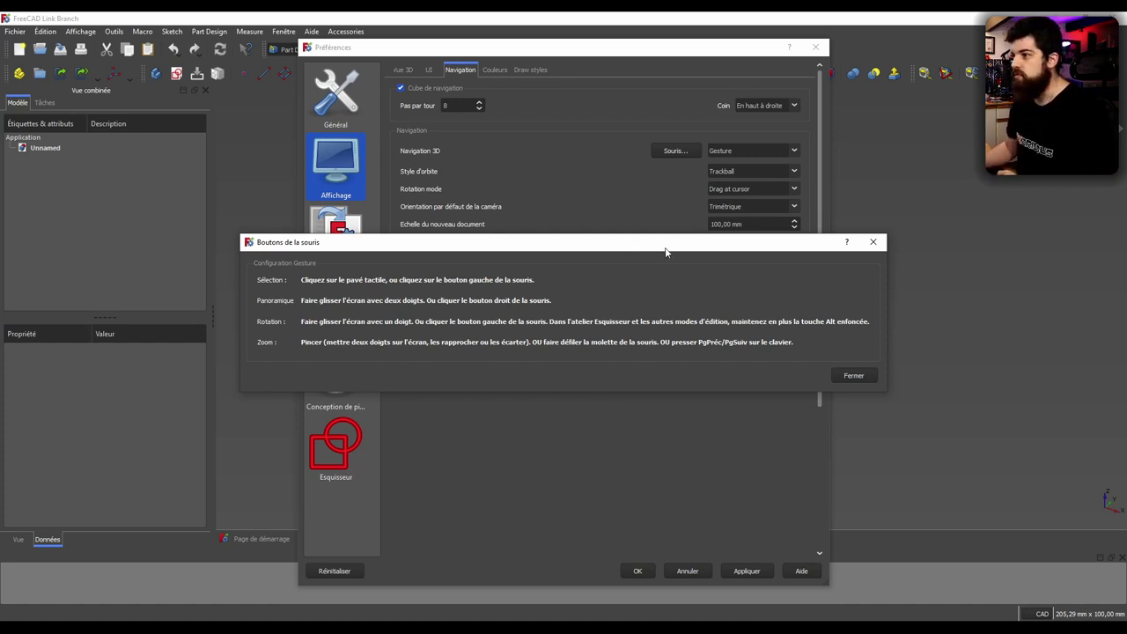
{"action": "left_click", "coordinate": [872, 241]}
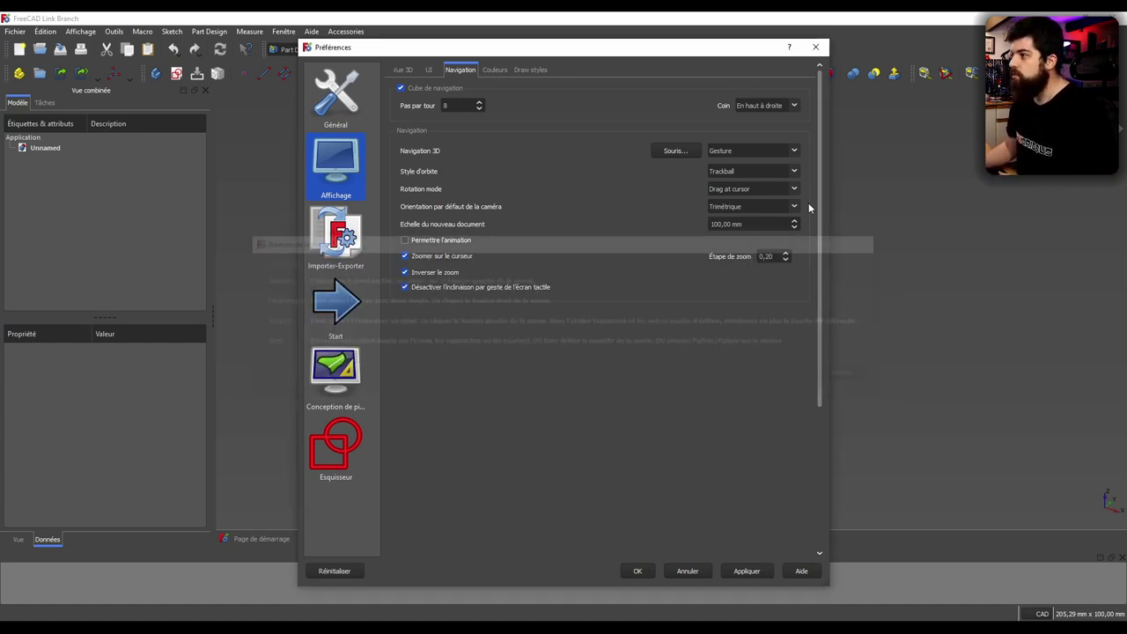
{"action": "left_click", "coordinate": [783, 152]}
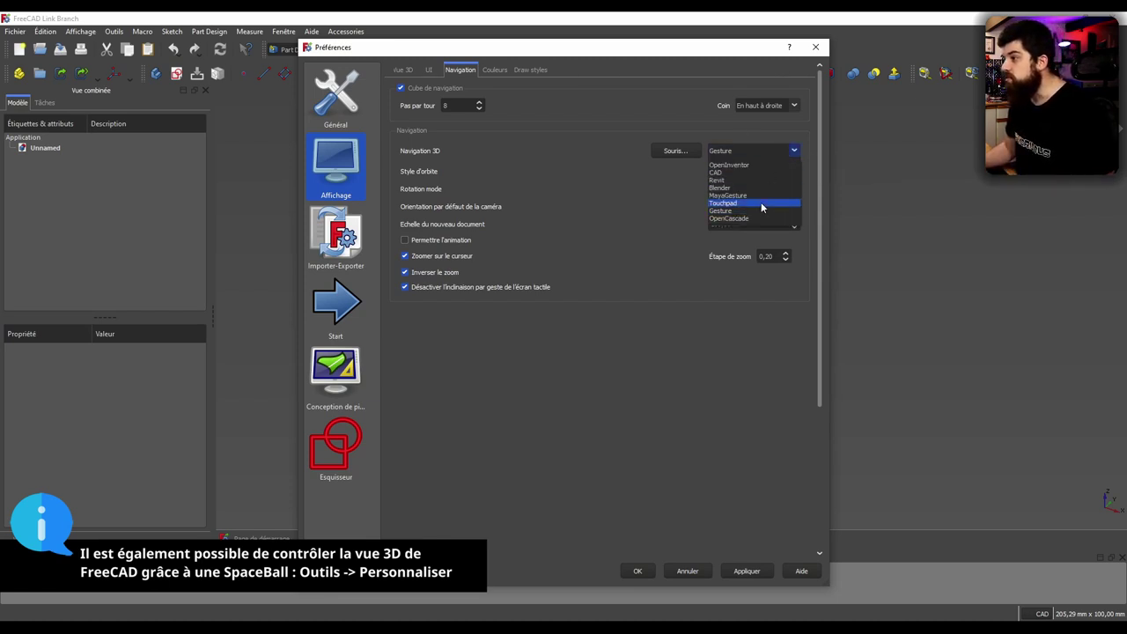
{"action": "left_click", "coordinate": [713, 211]}
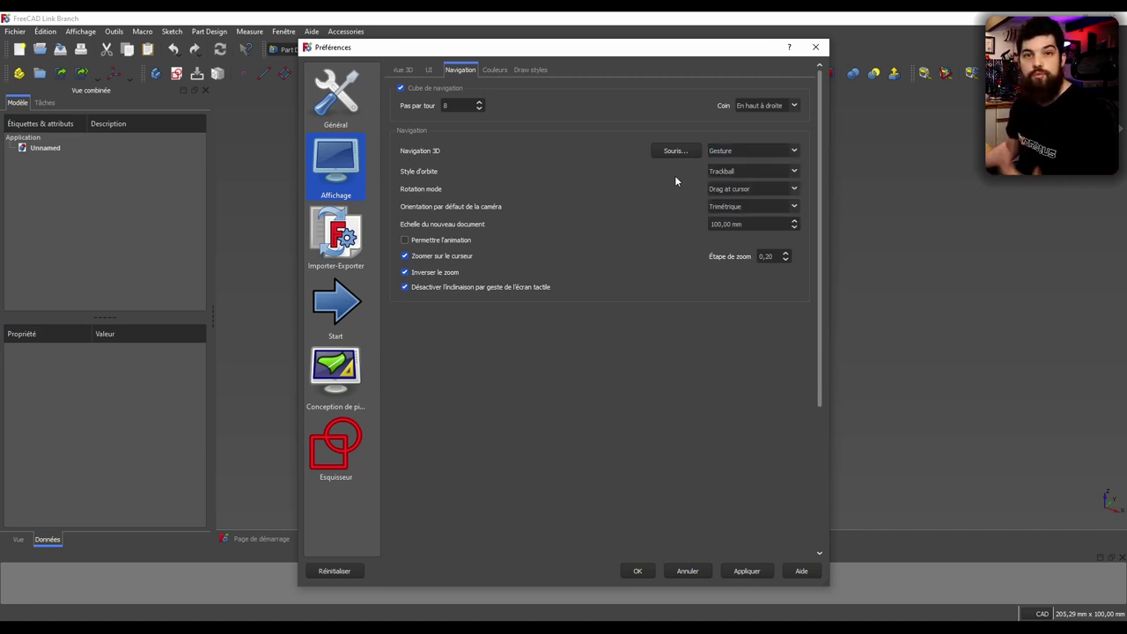
{"action": "left_click", "coordinate": [675, 151]}
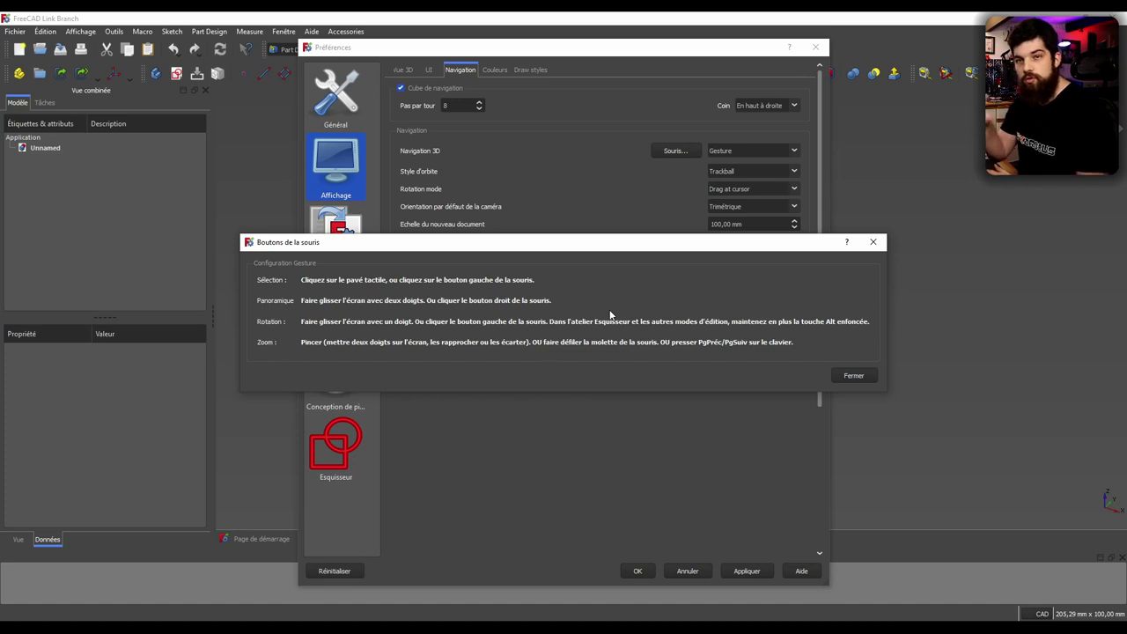
{"action": "left_click", "coordinate": [851, 375]}
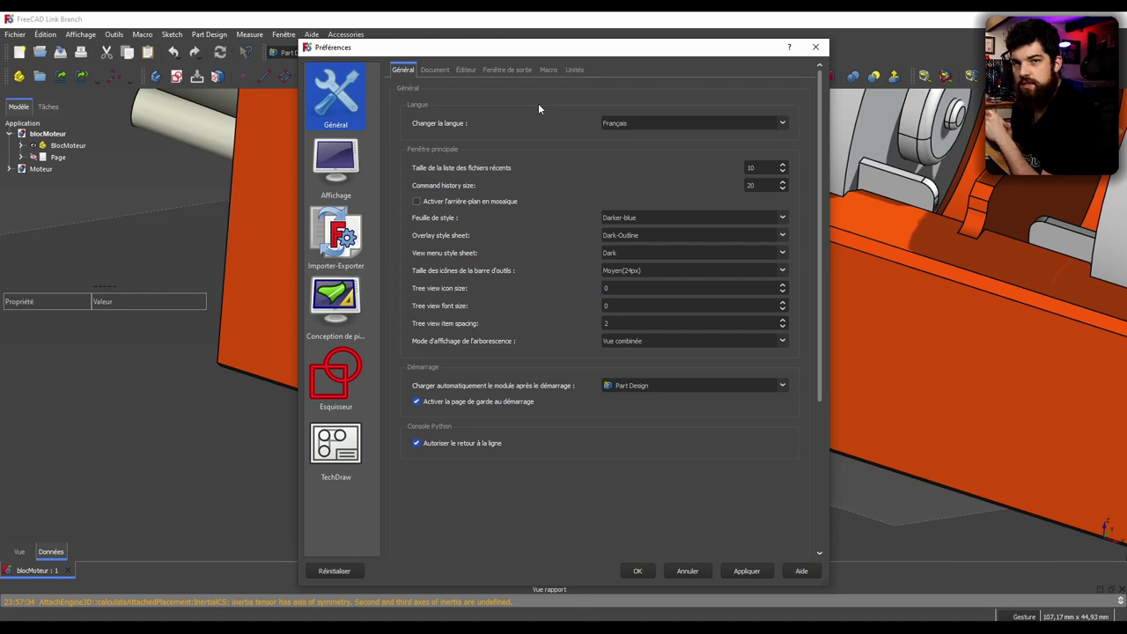
In Part Design Shape appearance, tick Random for Shape color
{"action": "left_click", "coordinate": [344, 297]}
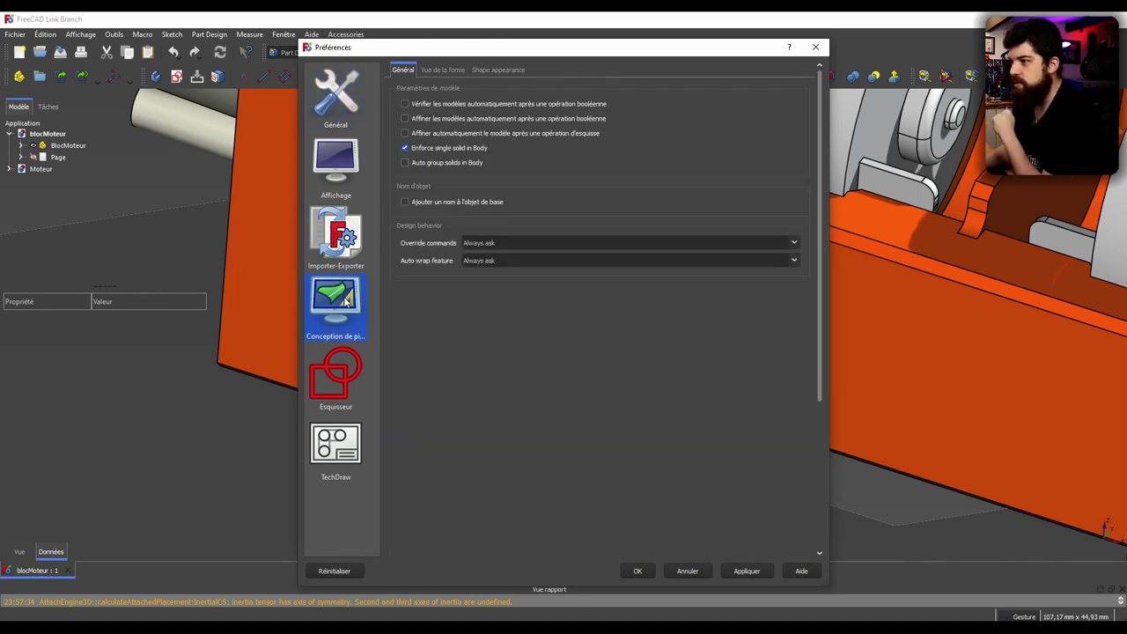
{"action": "left_click", "coordinate": [498, 70]}
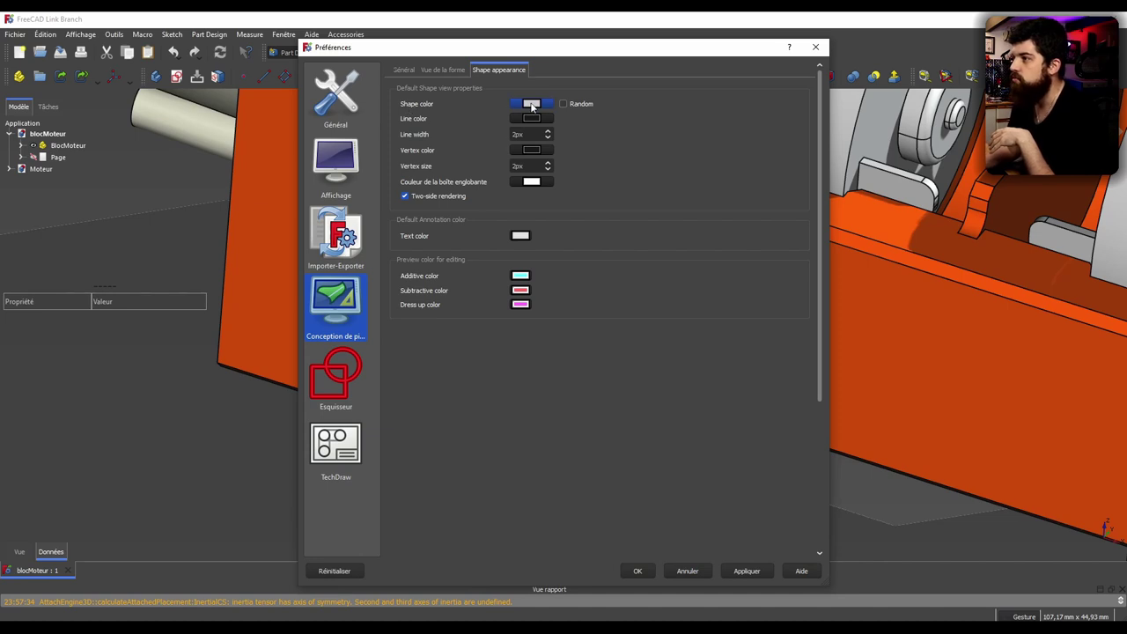
{"action": "left_click", "coordinate": [532, 106]}
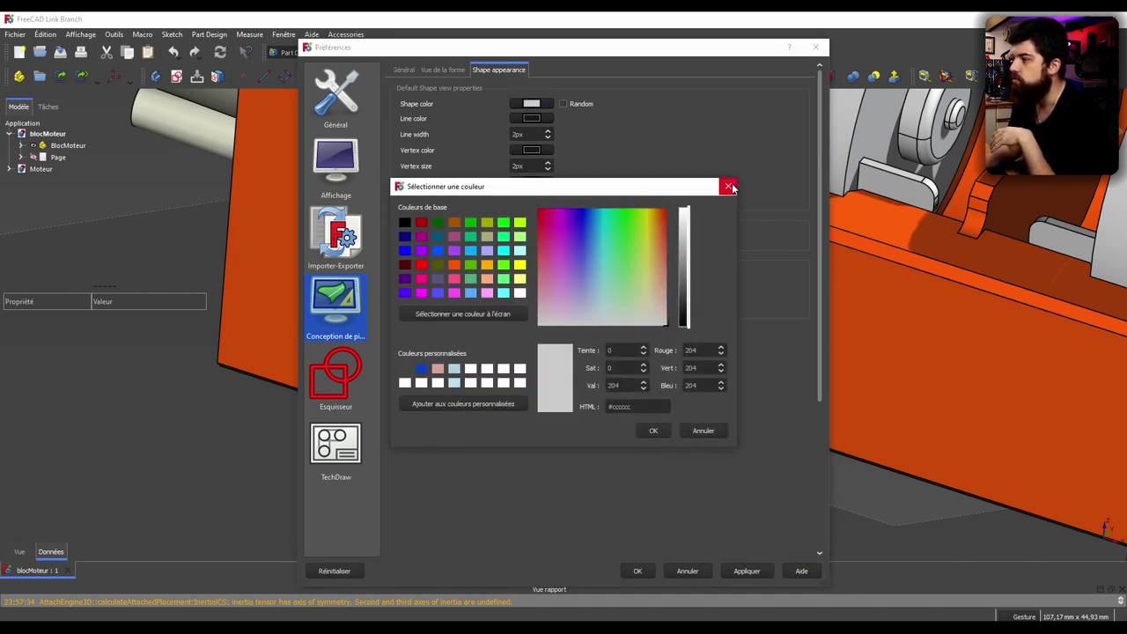
{"action": "left_click", "coordinate": [728, 186]}
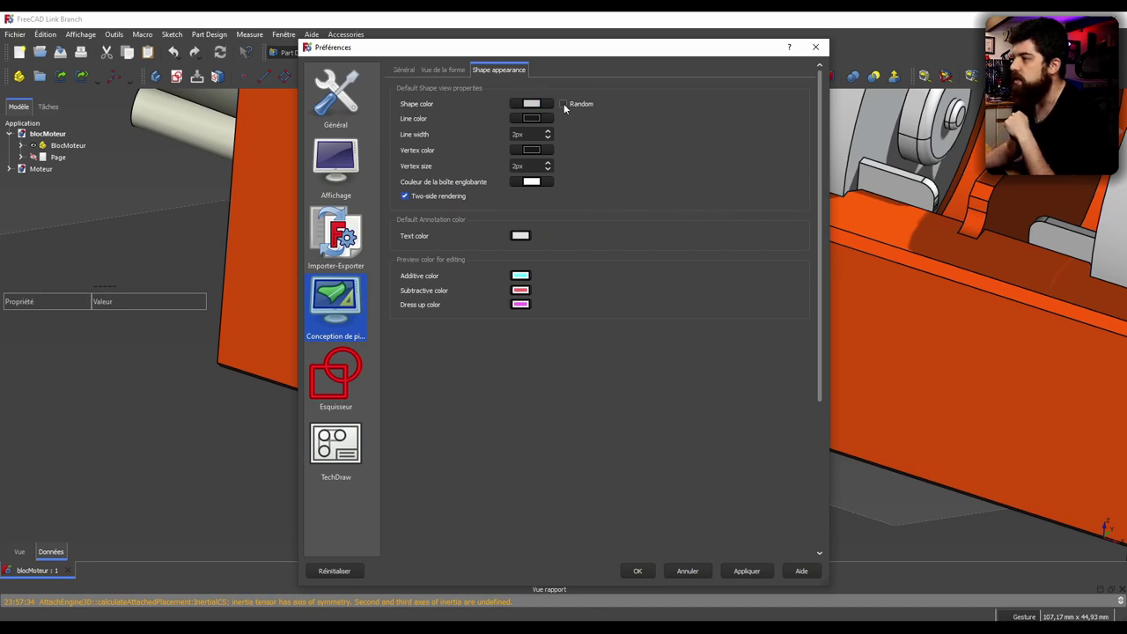
{"action": "left_click", "coordinate": [563, 104]}
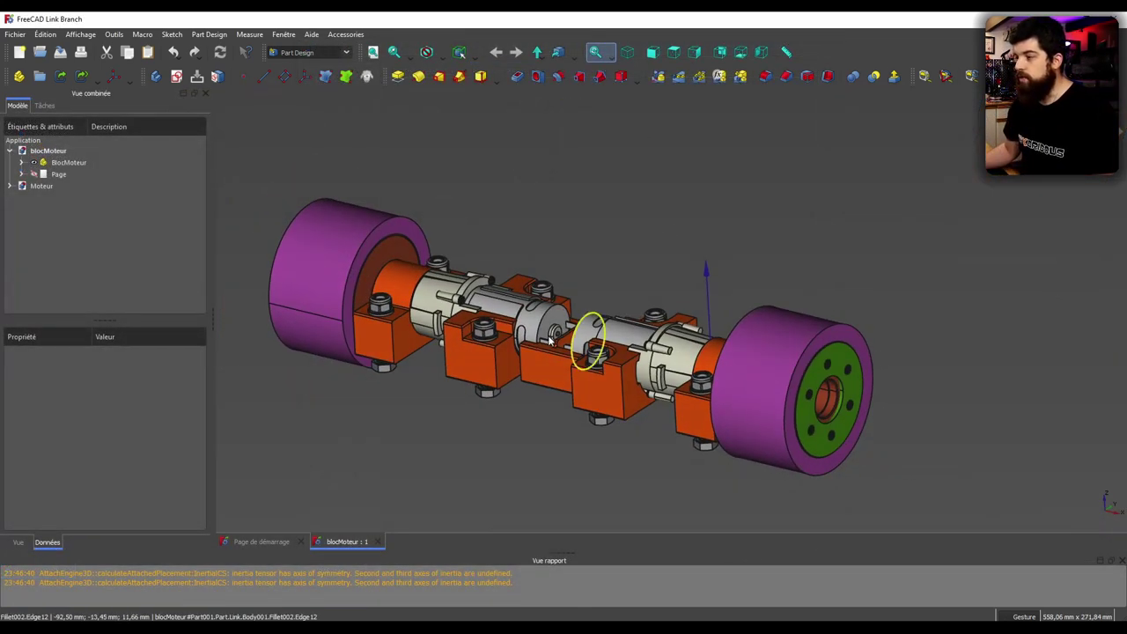
Orbit the motor block assembly and shrink the report panel to enlarge the 3D view
{"action": "scroll", "coordinate": [528, 317], "scroll_direction": "down", "scroll_amount": 2}
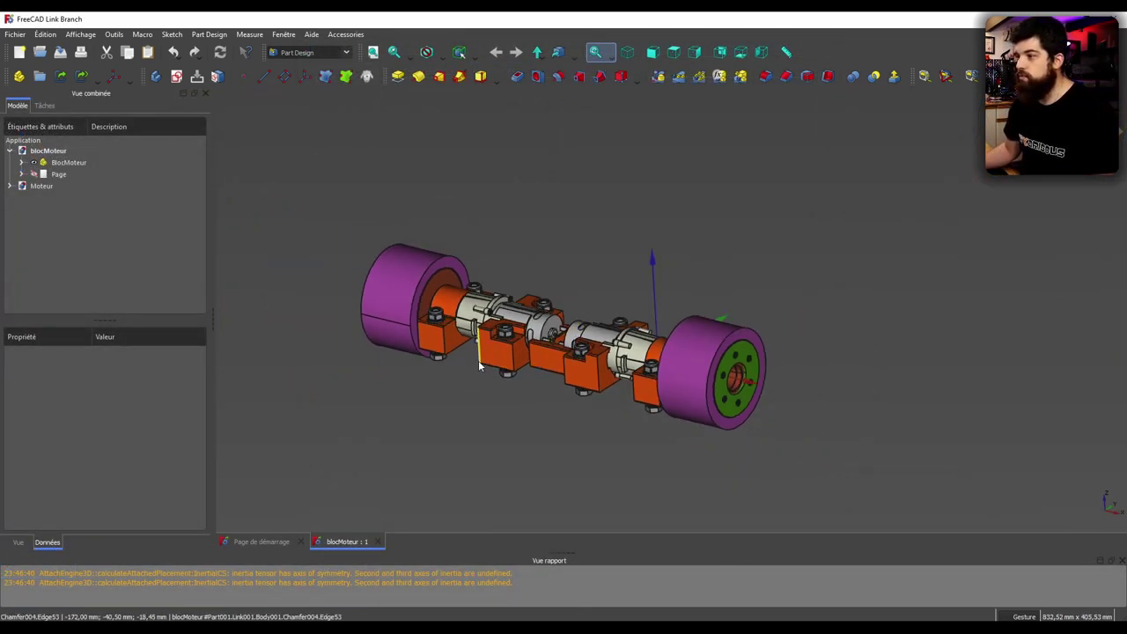
{"action": "scroll", "coordinate": [404, 393], "scroll_direction": "up", "scroll_amount": 3}
{"action": "left_click_drag", "start_coordinate": [404, 393], "coordinate": [474, 337]}
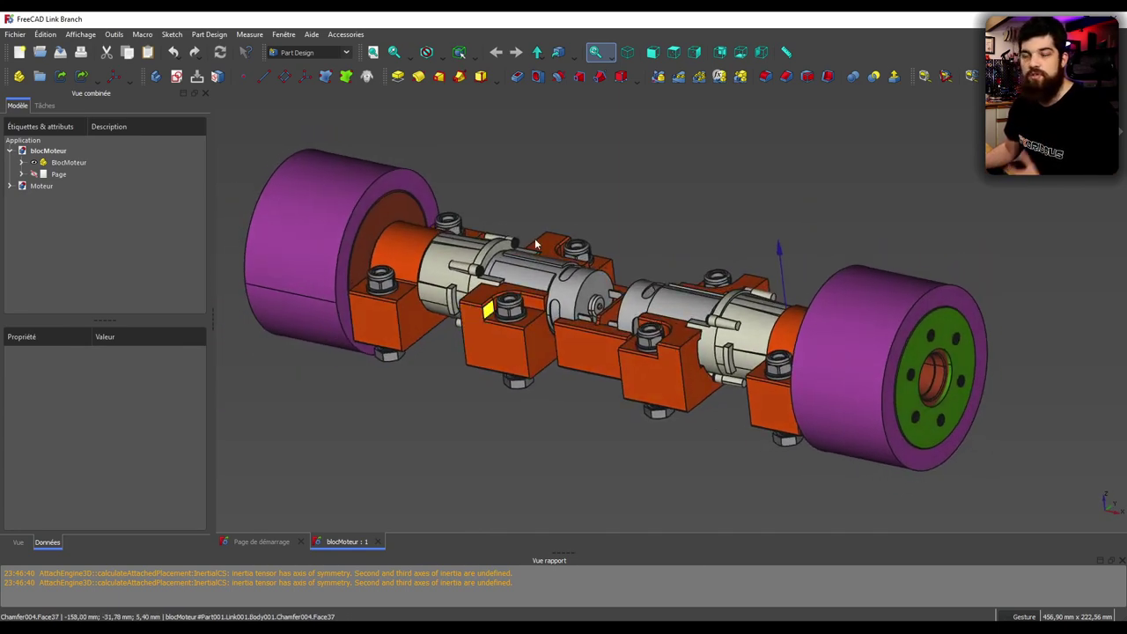
{"action": "left_click_drag", "start_coordinate": [561, 176], "coordinate": [566, 170]}
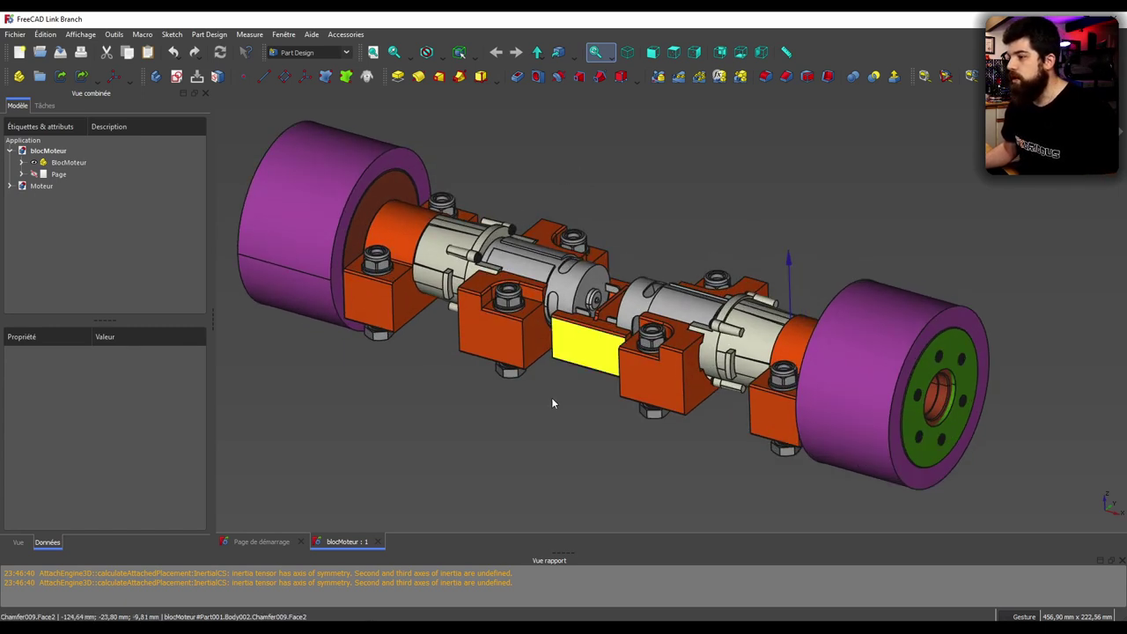
{"action": "left_click_drag", "start_coordinate": [571, 553], "coordinate": [562, 585]}
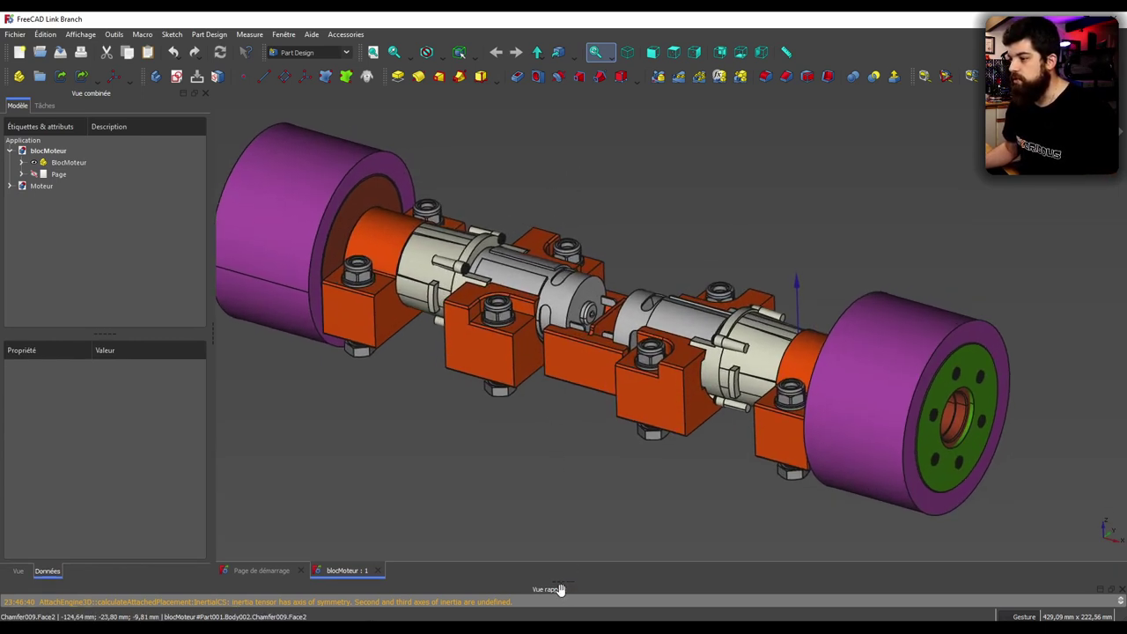
{"action": "scroll", "coordinate": [538, 478], "scroll_direction": "down", "scroll_amount": 1}
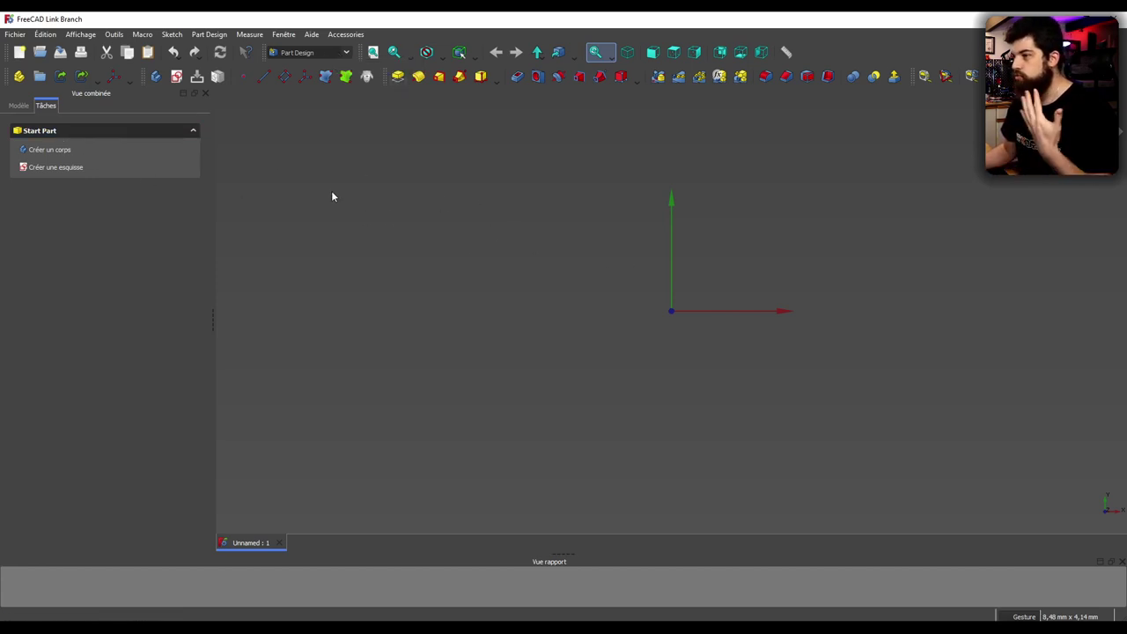
Reopen the recent blocMoteur file and fit it in an isometric view
{"action": "left_click", "coordinate": [16, 35]}
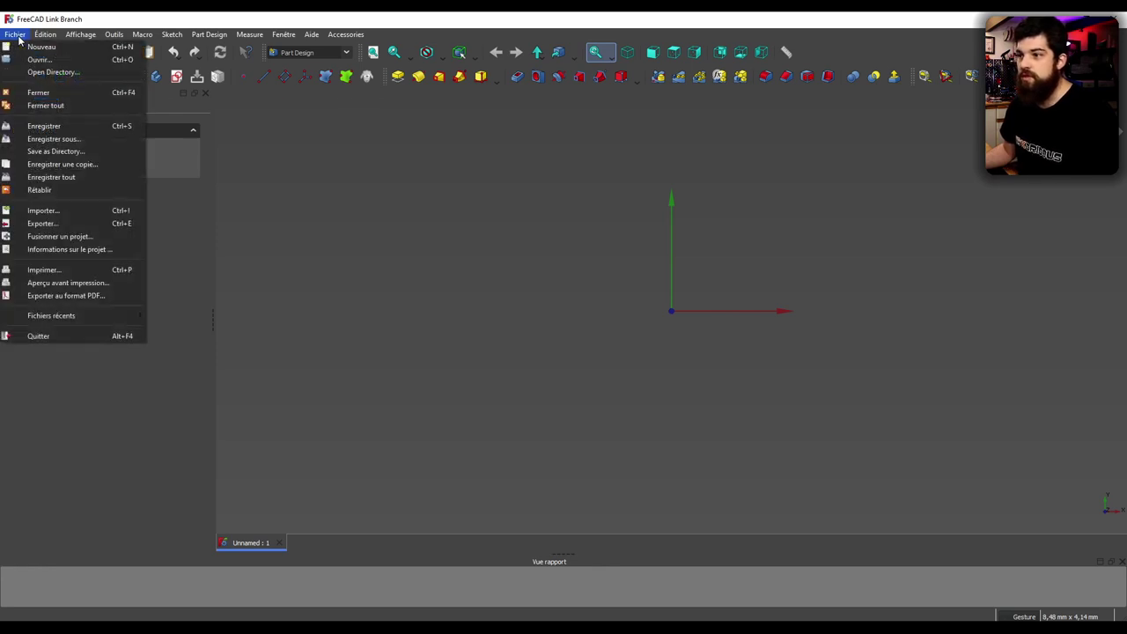
{"action": "mouse_move", "coordinate": [52, 316]}
{"action": "left_click", "coordinate": [189, 316]}
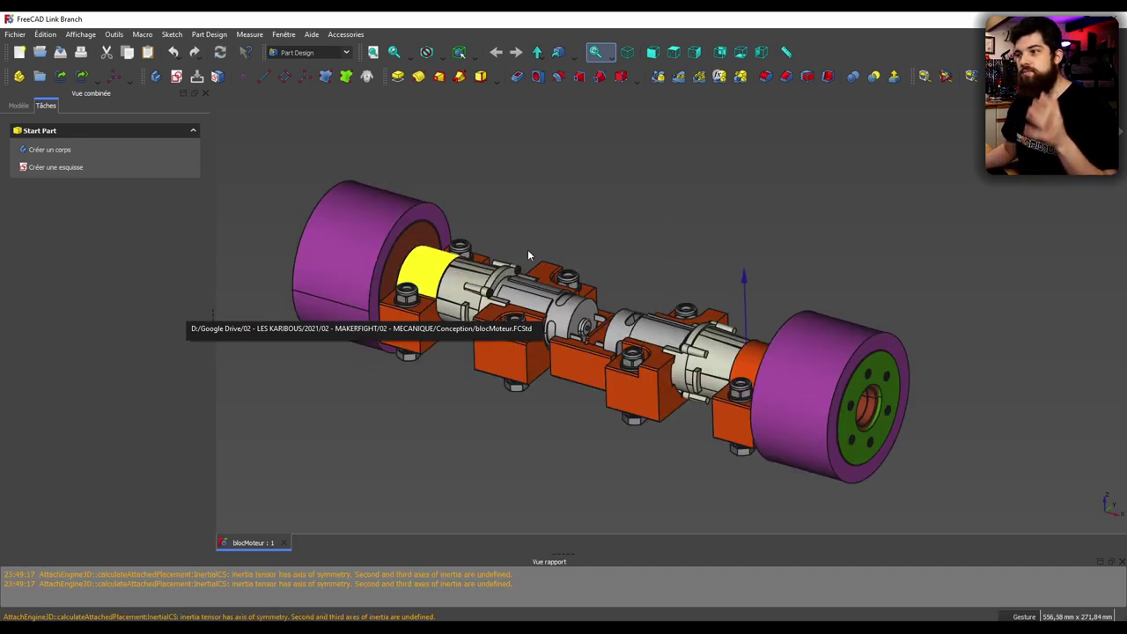
{"action": "key", "text": "0"}
{"action": "scroll", "coordinate": [551, 301], "scroll_direction": "up", "scroll_amount": 2}
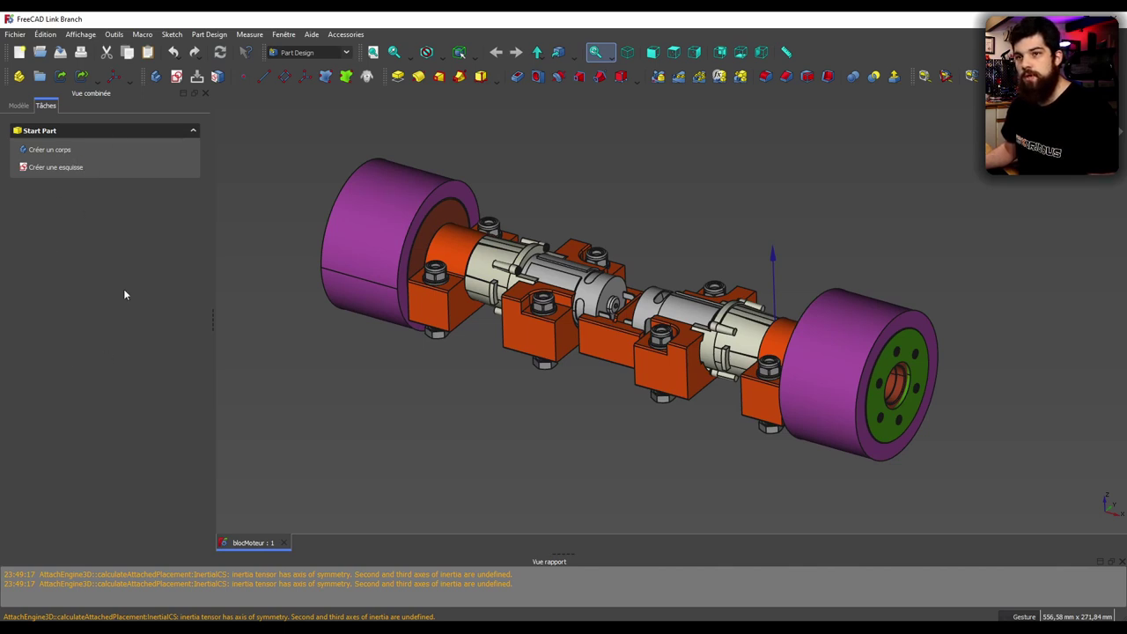
Show the blocMoteur model tree and pan the assembly to the left
{"action": "left_click", "coordinate": [18, 105]}
{"action": "left_click", "coordinate": [618, 208]}
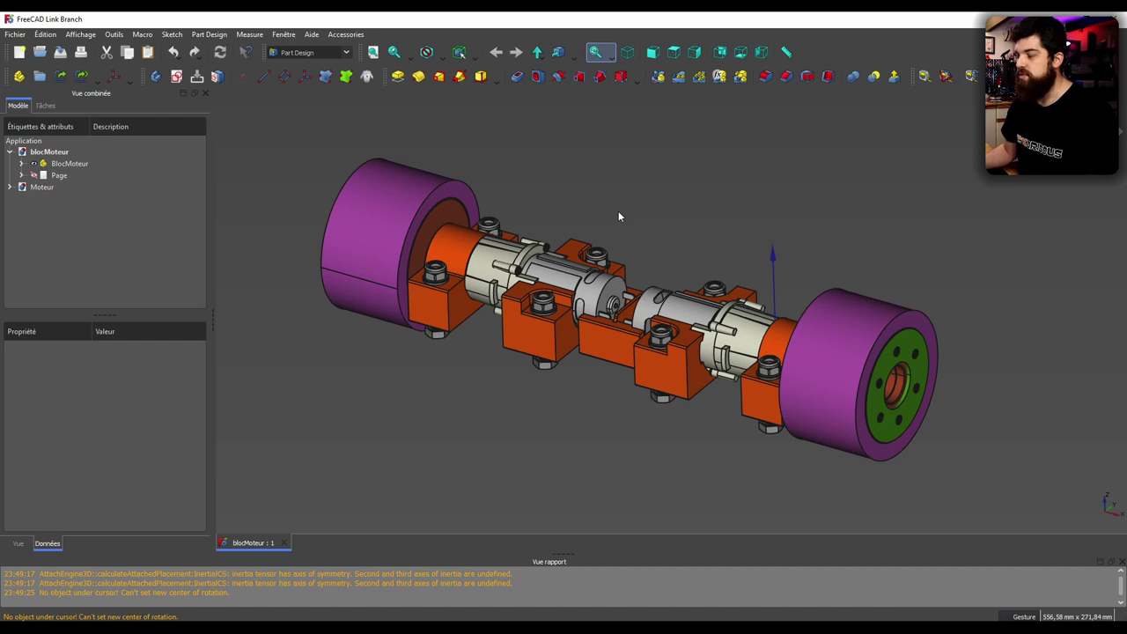
{"action": "scroll", "coordinate": [621, 211], "scroll_direction": "down", "scroll_amount": 3}
{"action": "scroll", "coordinate": [627, 210], "scroll_direction": "up", "scroll_amount": 3}
{"action": "mouse_move", "coordinate": [611, 214]}
{"action": "right_mouse_down"}
{"action": "mouse_move", "coordinate": [308, 226]}
{"action": "mouse_move", "coordinate": [594, 259]}
{"action": "mouse_move", "coordinate": [407, 249]}
{"action": "mouse_move", "coordinate": [652, 244]}
{"action": "right_mouse_up"}
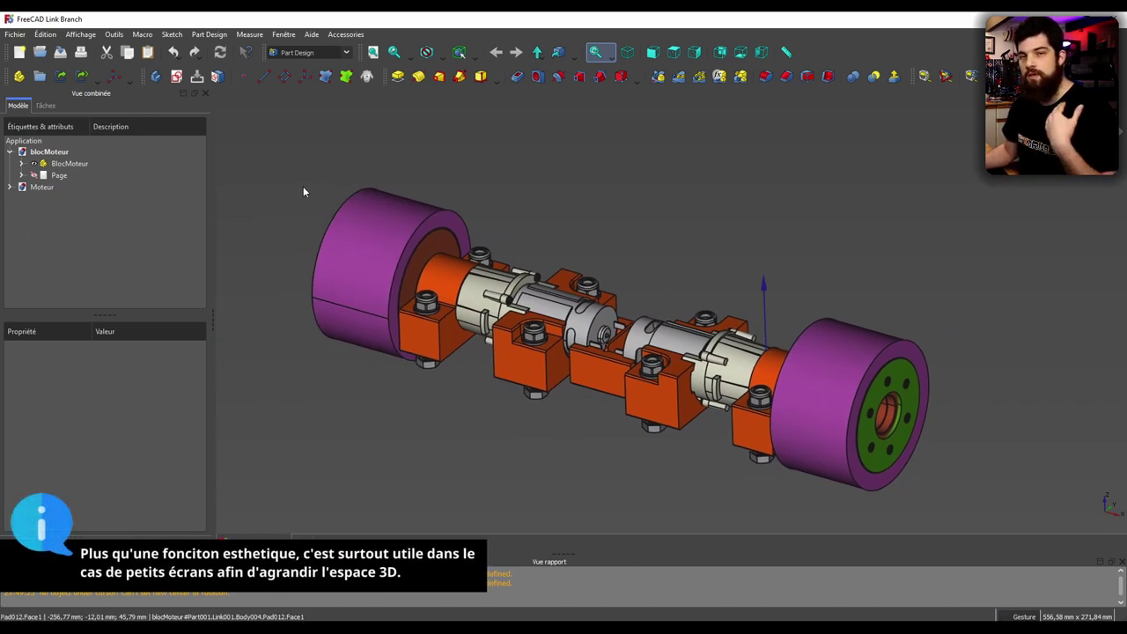
Float the side panel over the 3D view and recentre the wheel-axle assembly
{"action": "left_click", "coordinate": [182, 93]}
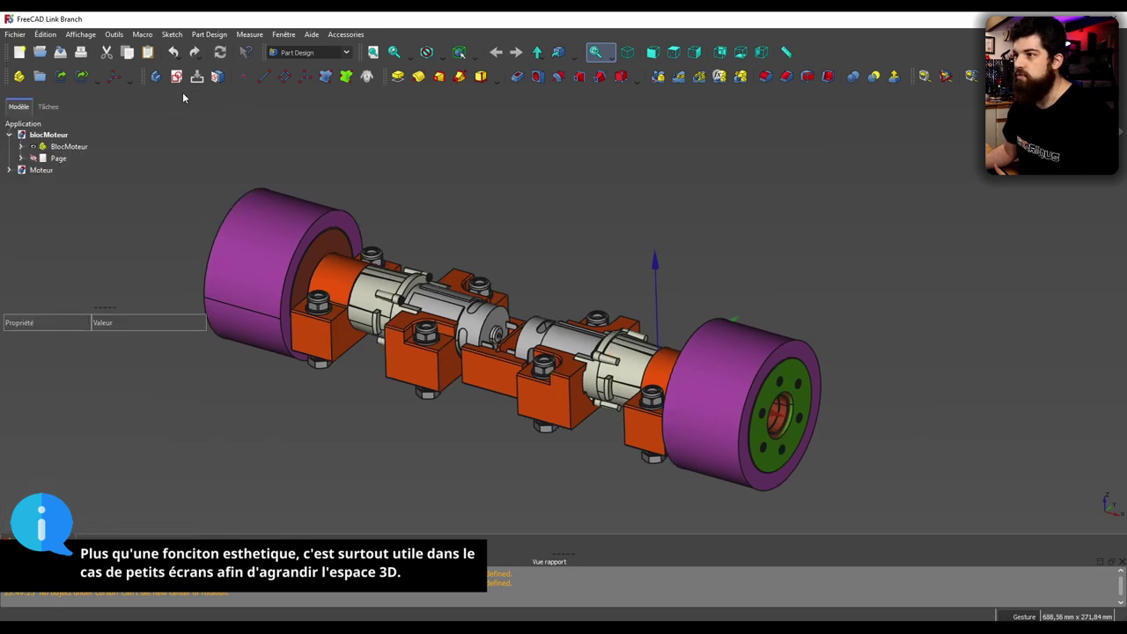
{"action": "mouse_move", "coordinate": [564, 180]}
{"action": "right_mouse_down"}
{"action": "mouse_move", "coordinate": [336, 177]}
{"action": "mouse_move", "coordinate": [394, 76]}
{"action": "mouse_move", "coordinate": [343, 214]}
{"action": "mouse_move", "coordinate": [608, 244]}
{"action": "mouse_move", "coordinate": [397, 50]}
{"action": "mouse_move", "coordinate": [380, 158]}
{"action": "mouse_move", "coordinate": [669, 211]}
{"action": "mouse_move", "coordinate": [639, 161]}
{"action": "mouse_move", "coordinate": [649, 160]}
{"action": "right_mouse_up"}
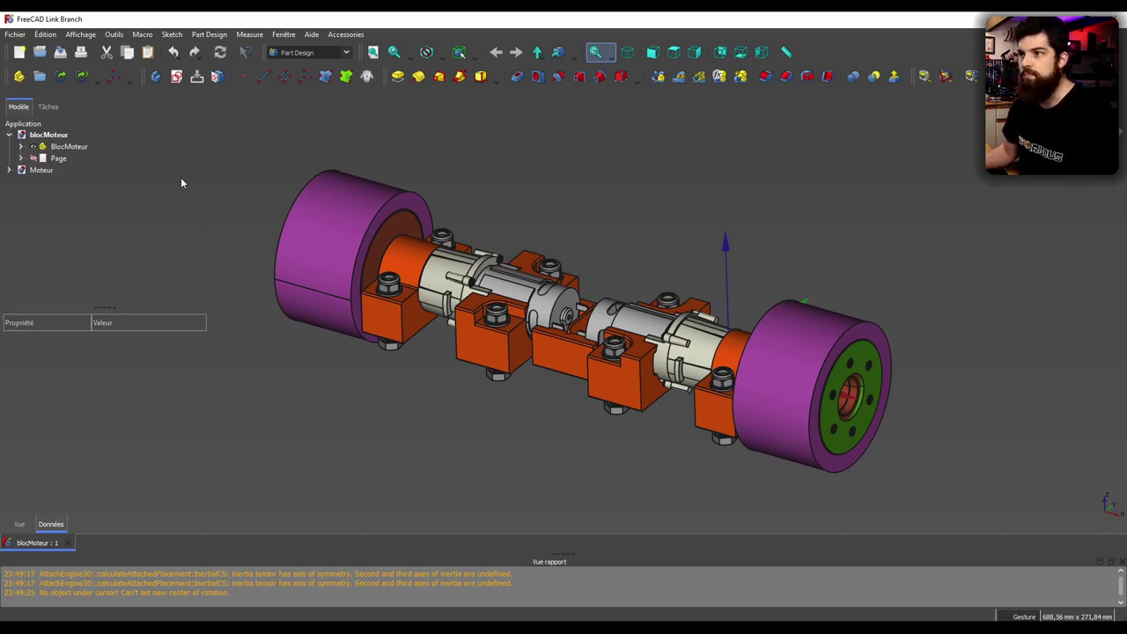
{"action": "mouse_move", "coordinate": [106, 177]}
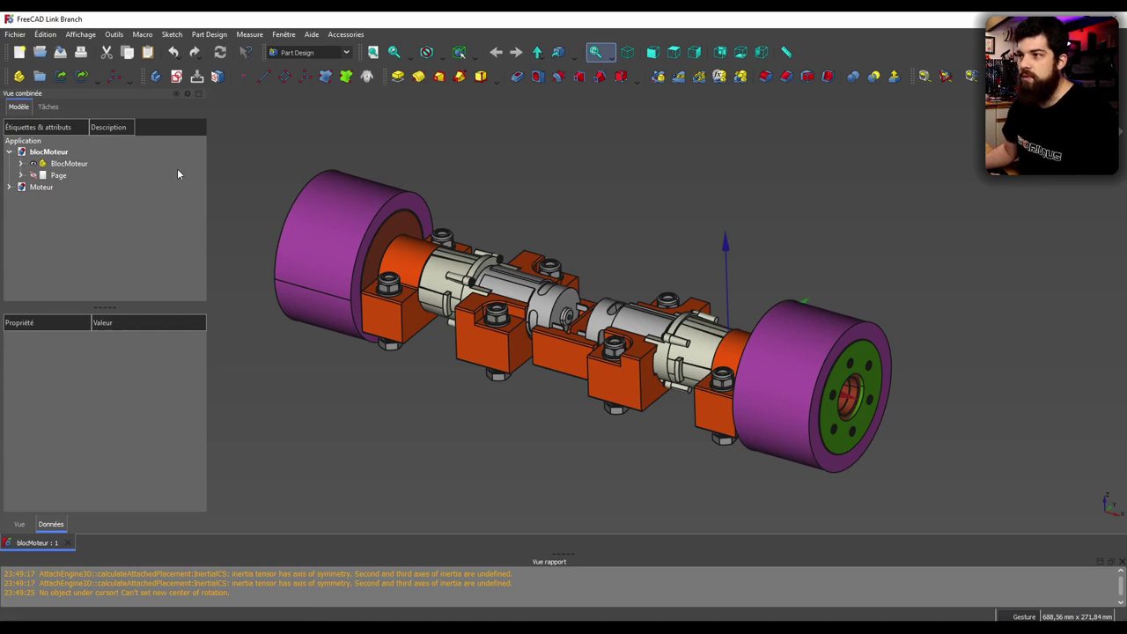
Make the side panel see-through, then open and inspect the Moteur drill motor document
{"action": "left_click", "coordinate": [176, 94]}
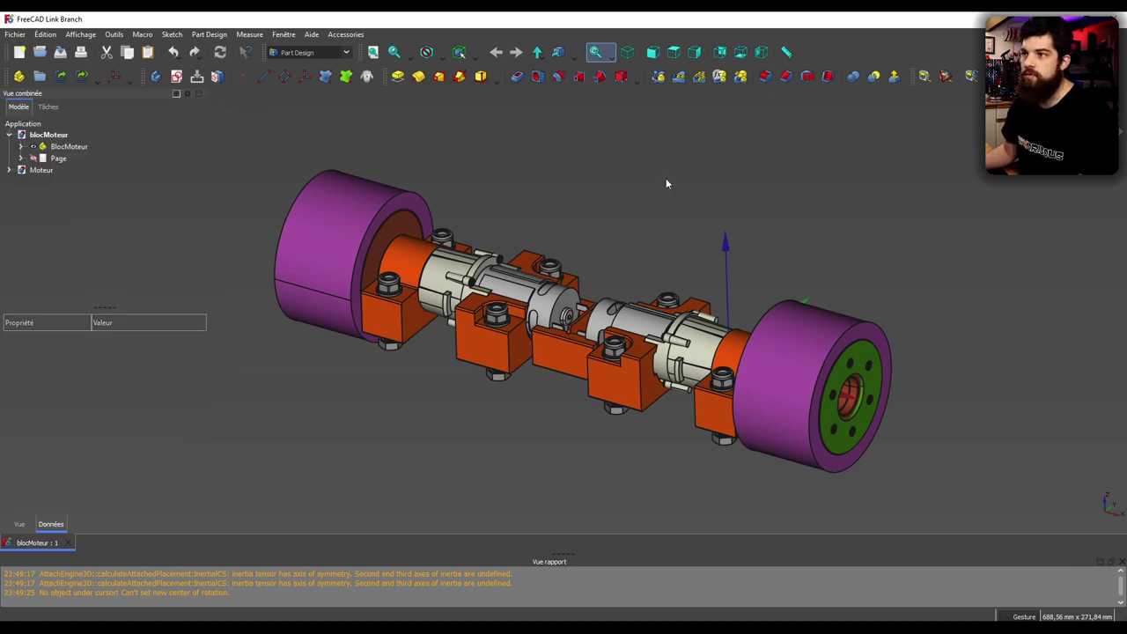
{"action": "right_click_drag", "start_coordinate": [666, 183], "coordinate": [416, 189]}
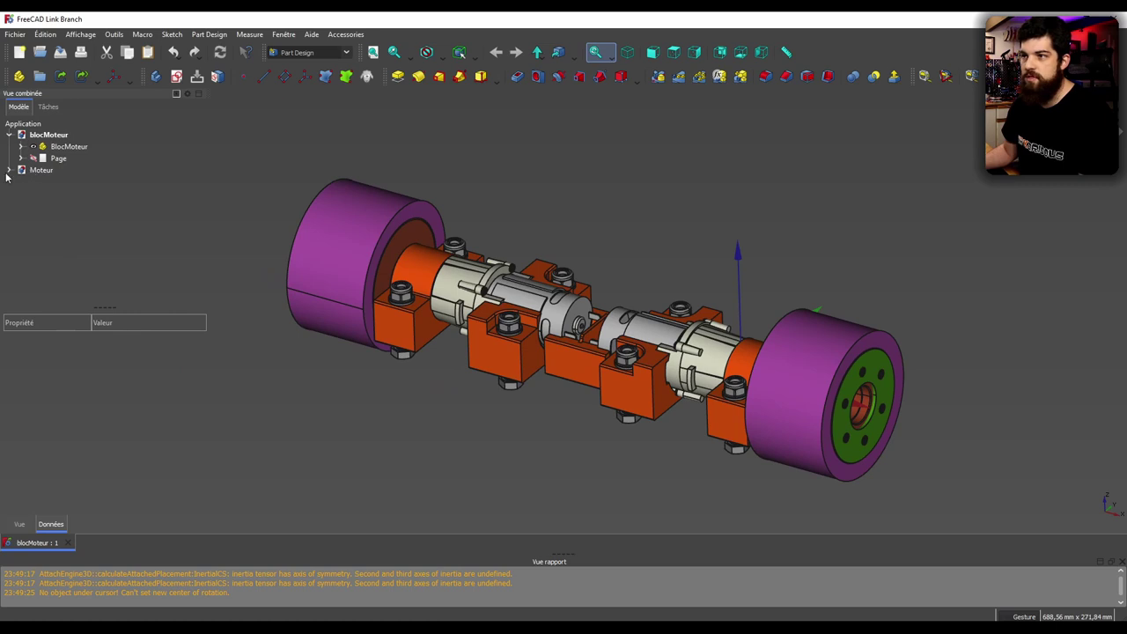
{"action": "left_click", "coordinate": [65, 182]}
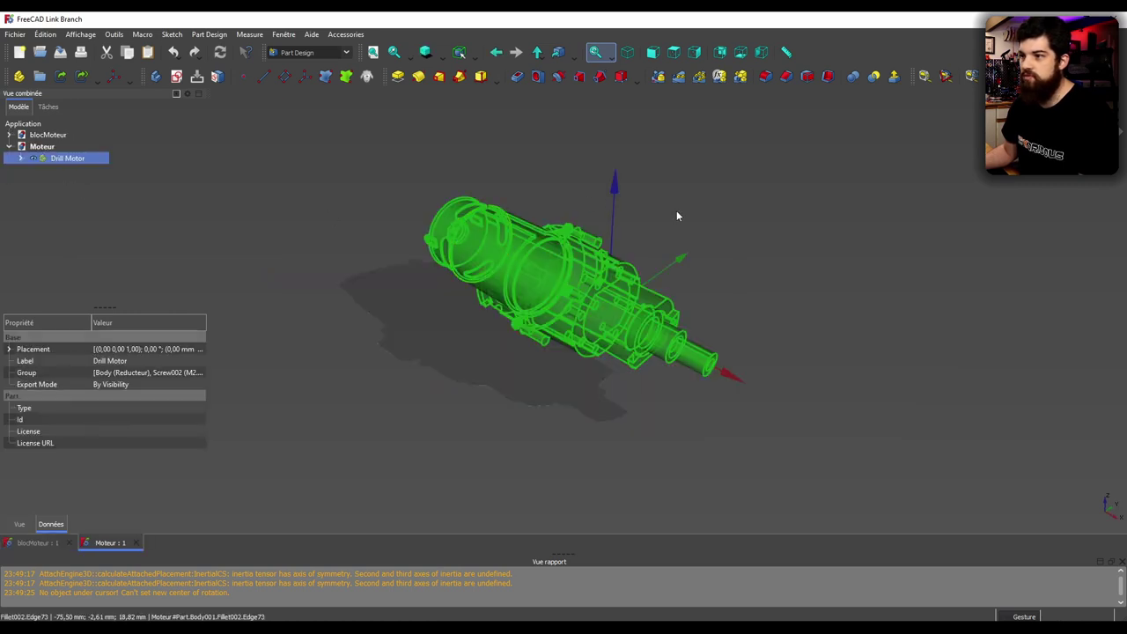
{"action": "left_click_drag", "start_coordinate": [676, 210], "coordinate": [423, 290]}
{"action": "right_click_drag", "start_coordinate": [422, 291], "coordinate": [269, 337]}
{"action": "mouse_move", "coordinate": [269, 337]}
{"action": "left_mouse_down"}
{"action": "mouse_move", "coordinate": [127, 332]}
{"action": "mouse_move", "coordinate": [500, 306]}
{"action": "left_mouse_up"}
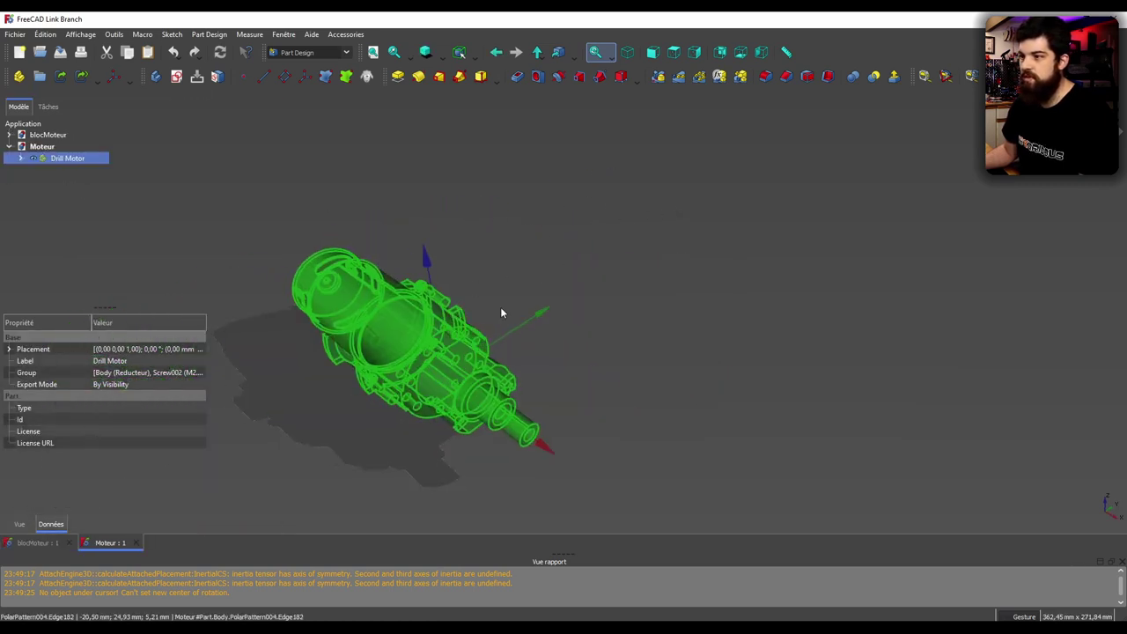
{"action": "left_click", "coordinate": [277, 413]}
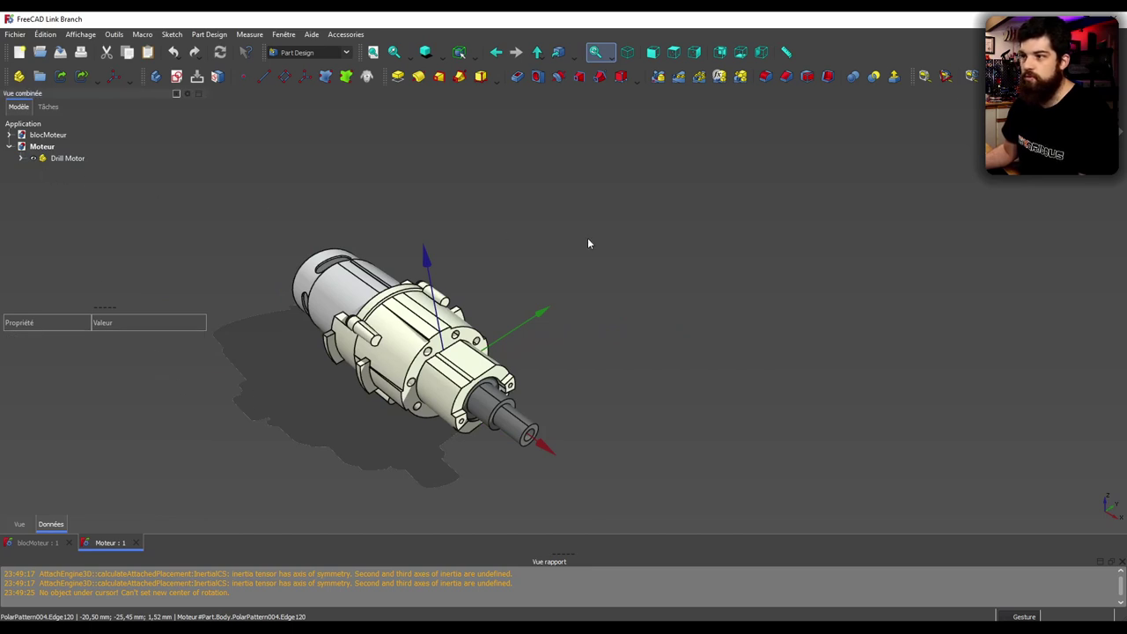
{"action": "mouse_move", "coordinate": [589, 244]}
{"action": "right_mouse_down"}
{"action": "mouse_move", "coordinate": [343, 255]}
{"action": "mouse_move", "coordinate": [687, 241]}
{"action": "right_mouse_up"}
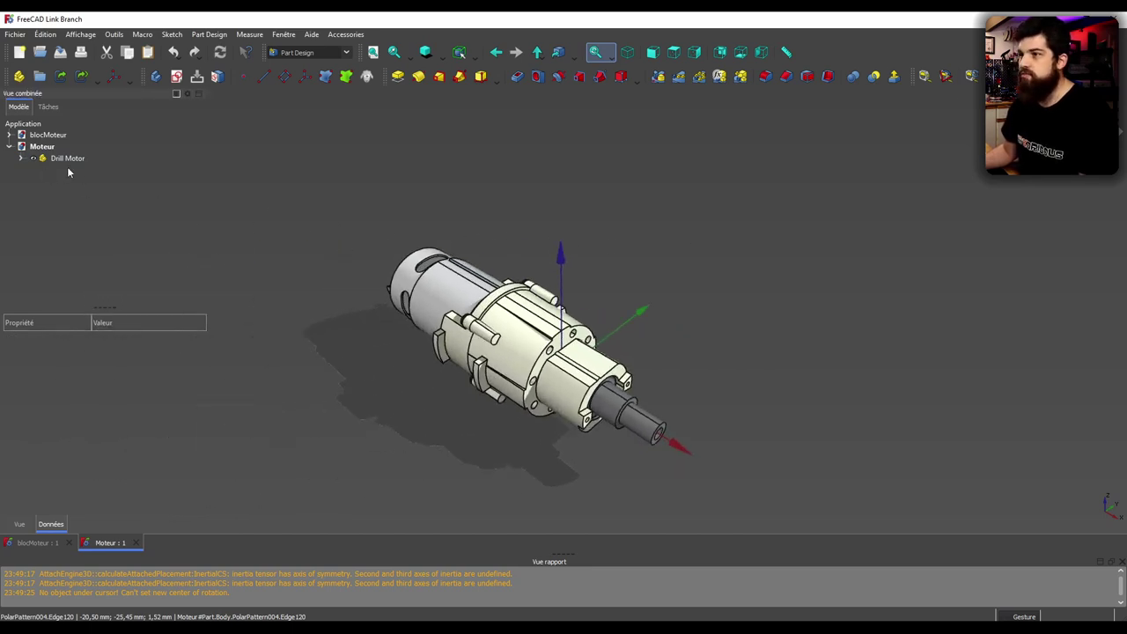
Return to the blocMoteur assembly and orbit it to a new viewing angle
{"action": "left_click", "coordinate": [44, 136]}
{"action": "mouse_move", "coordinate": [535, 258]}
{"action": "left_mouse_down"}
{"action": "mouse_move", "coordinate": [405, 334]}
{"action": "mouse_move", "coordinate": [492, 228]}
{"action": "left_mouse_up"}
{"action": "right_click_drag", "start_coordinate": [492, 227], "coordinate": [372, 282]}
{"action": "mouse_move", "coordinate": [373, 282]}
{"action": "left_mouse_down"}
{"action": "mouse_move", "coordinate": [722, 209]}
{"action": "mouse_move", "coordinate": [654, 189]}
{"action": "left_mouse_up"}
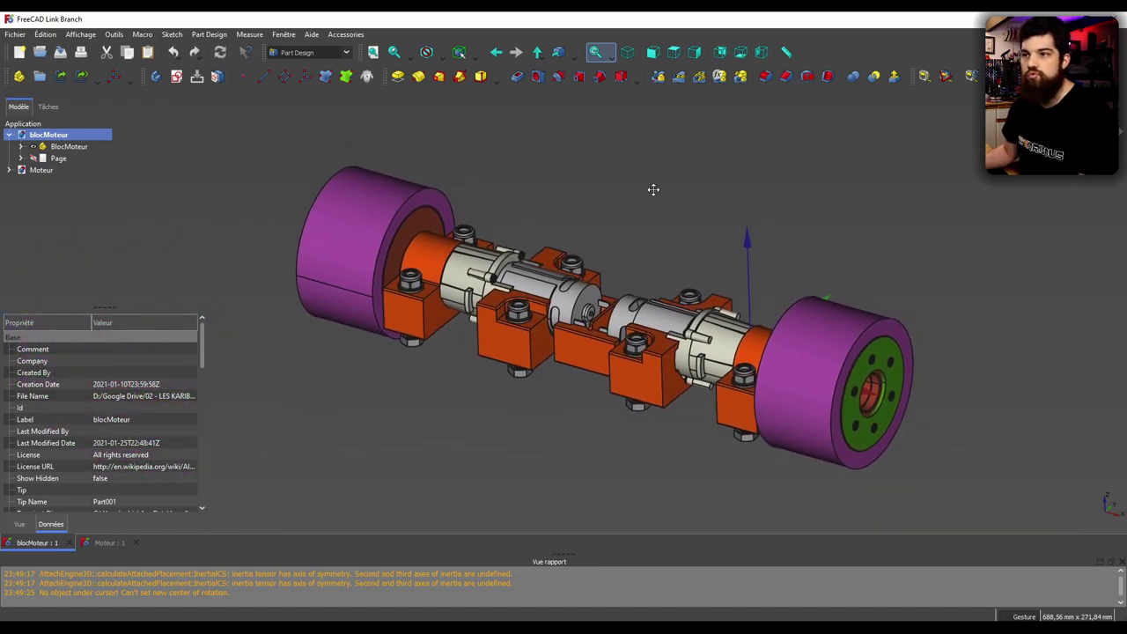
Shrink the report panel, heighten the property list, and shift the assembly left
{"action": "left_click_drag", "start_coordinate": [572, 553], "coordinate": [573, 581]}
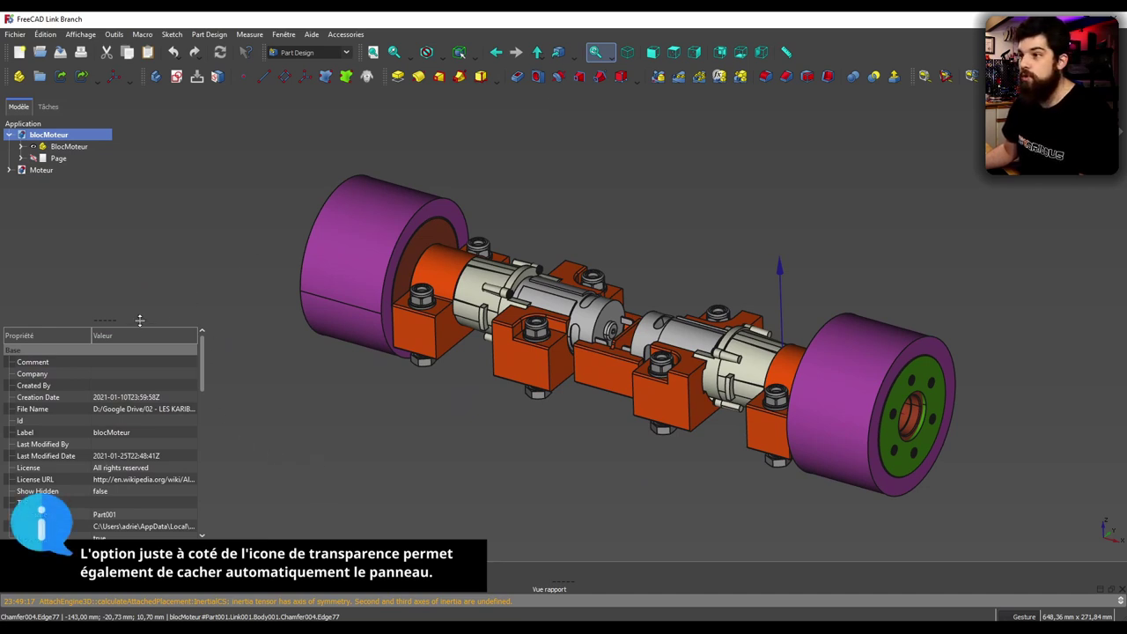
{"action": "left_click_drag", "start_coordinate": [112, 321], "coordinate": [114, 288]}
{"action": "mouse_move", "coordinate": [431, 423]}
{"action": "right_mouse_down"}
{"action": "mouse_move", "coordinate": [211, 442]}
{"action": "mouse_move", "coordinate": [431, 407]}
{"action": "right_mouse_up"}
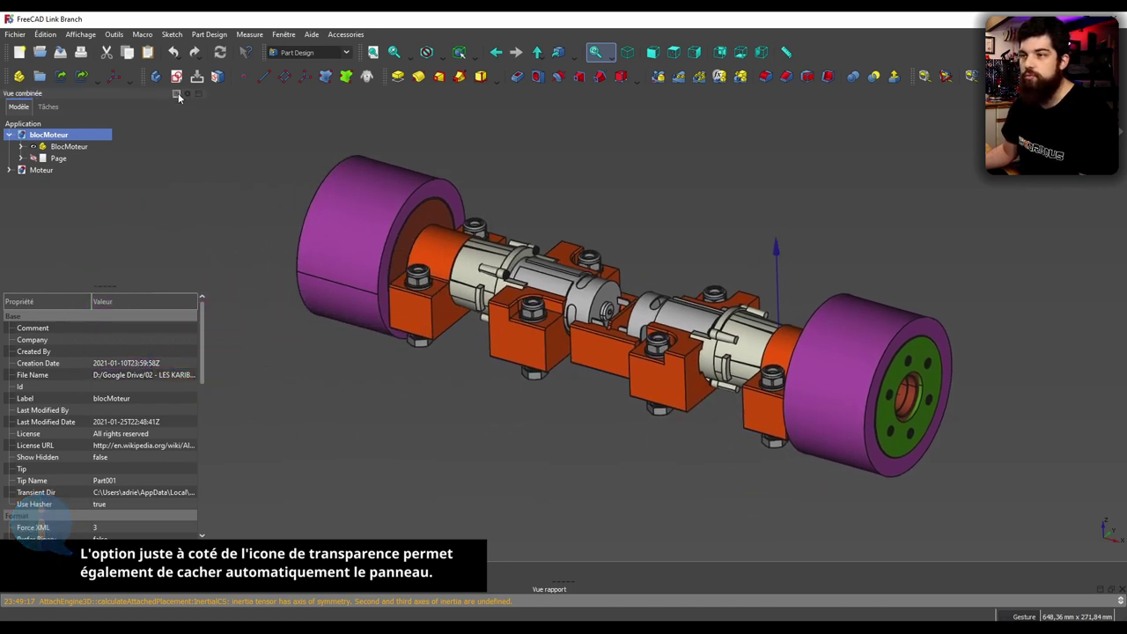
{"action": "right_click_drag", "start_coordinate": [494, 421], "coordinate": [496, 428]}
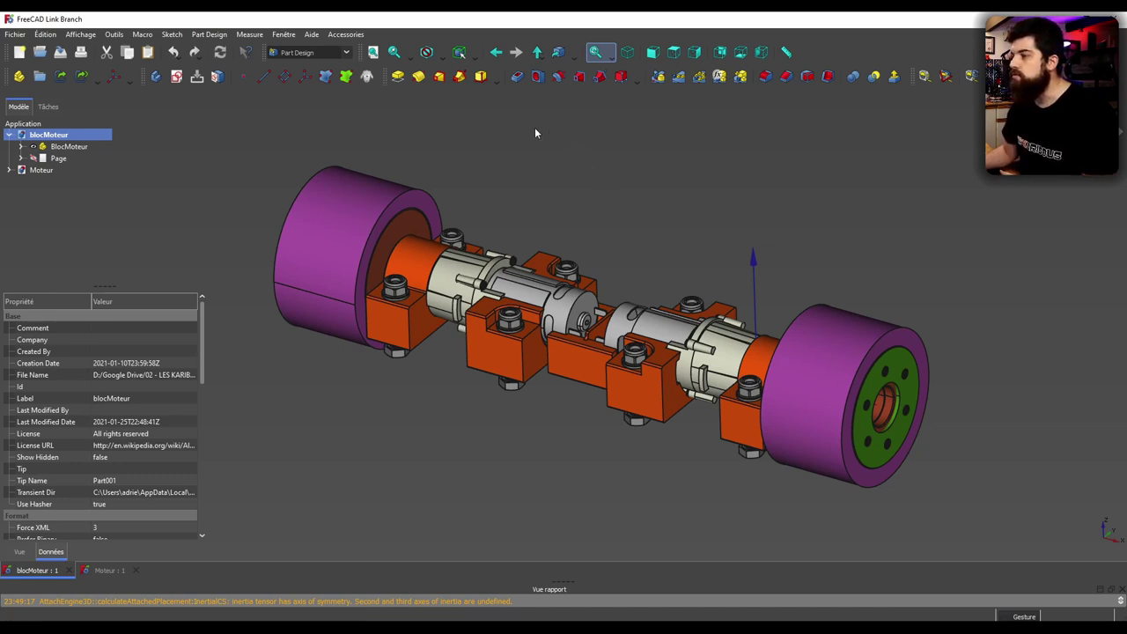
Apply the Shadow draw style and orbit the shadowed wheel-axle assembly
{"action": "left_click", "coordinate": [441, 55]}
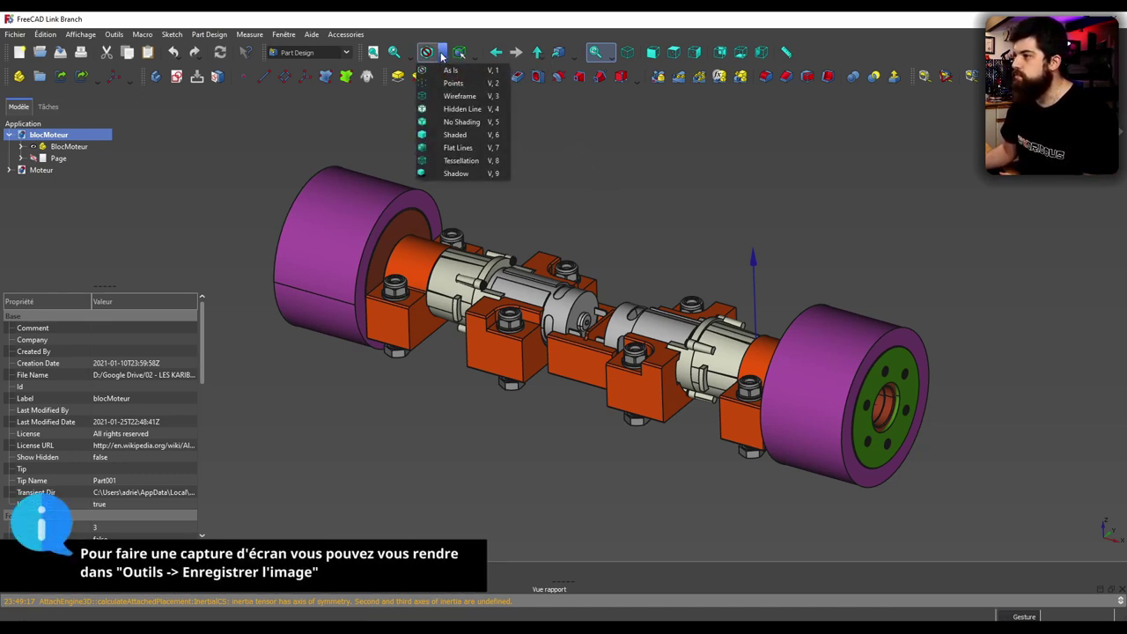
{"action": "left_click", "coordinate": [455, 174]}
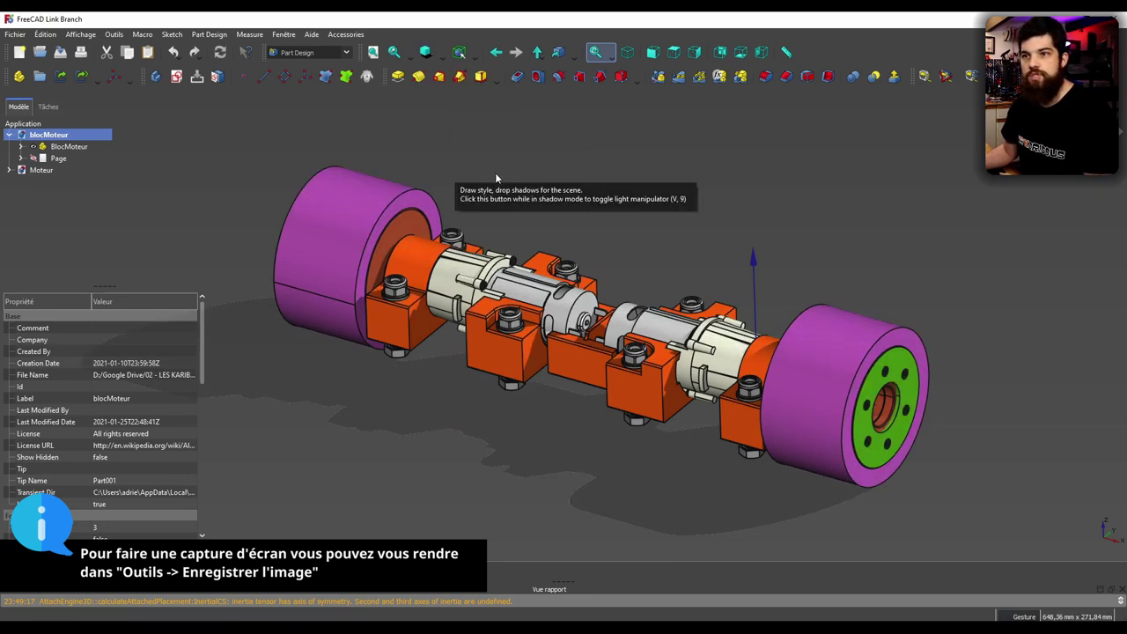
{"action": "left_click_drag", "start_coordinate": [684, 221], "coordinate": [748, 212]}
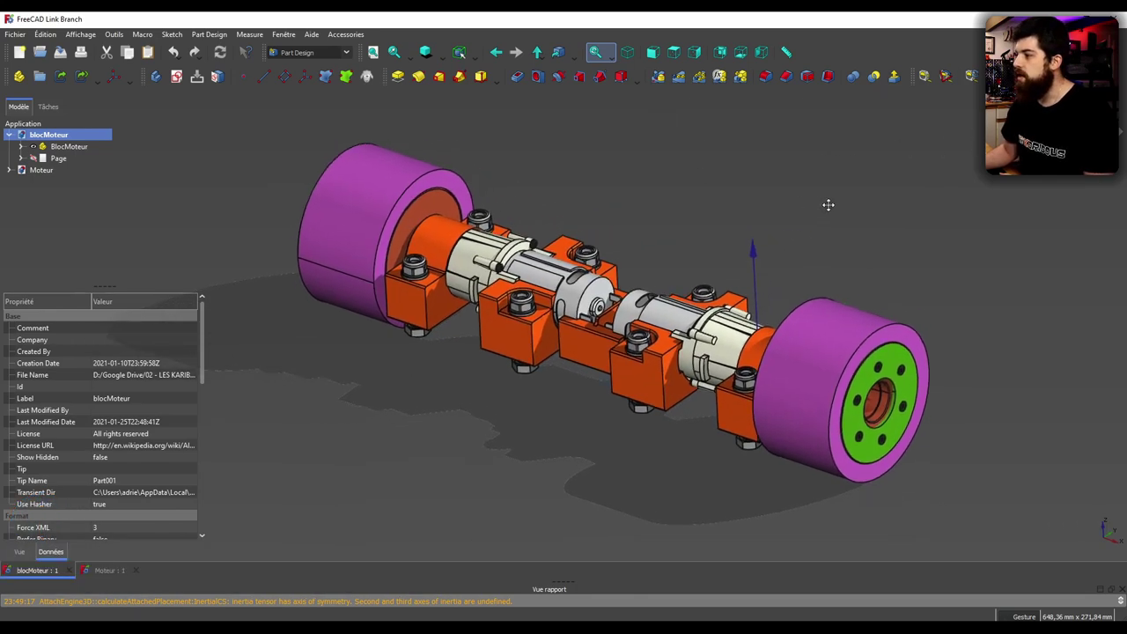
{"action": "left_click_drag", "start_coordinate": [871, 206], "coordinate": [757, 264]}
{"action": "mouse_move", "coordinate": [604, 303]}
{"action": "left_mouse_down"}
{"action": "mouse_move", "coordinate": [739, 352]}
{"action": "mouse_move", "coordinate": [861, 331]}
{"action": "mouse_move", "coordinate": [367, 266]}
{"action": "mouse_move", "coordinate": [388, 264]}
{"action": "left_mouse_up"}
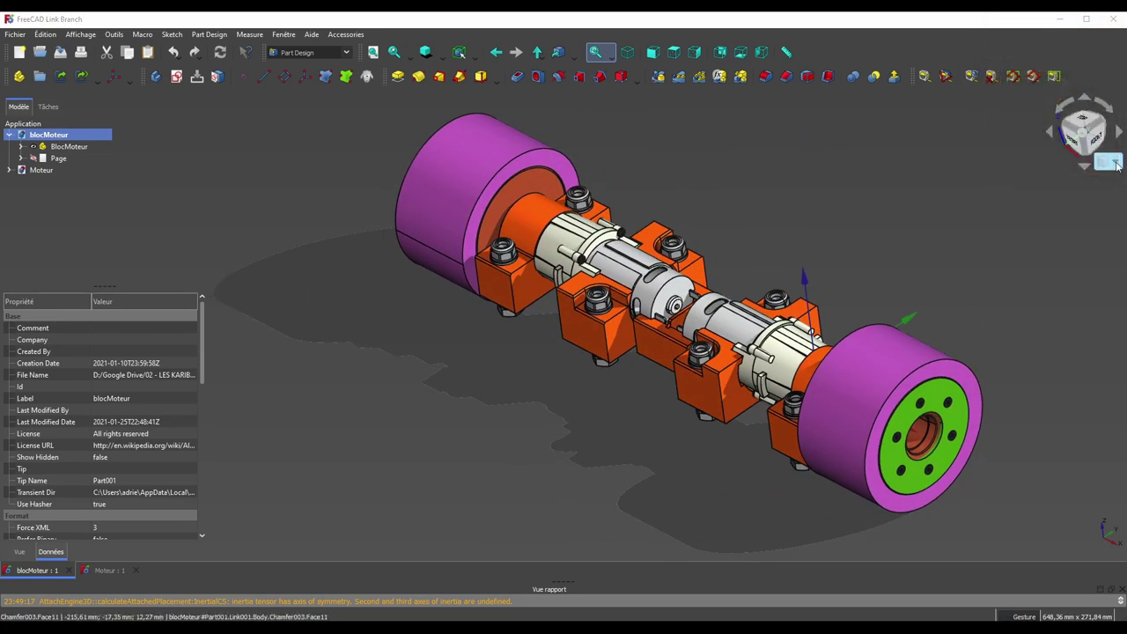
Switch the view to Perspective projection, then zoom out and orbit to see the whole assembly
{"action": "left_click", "coordinate": [1116, 165]}
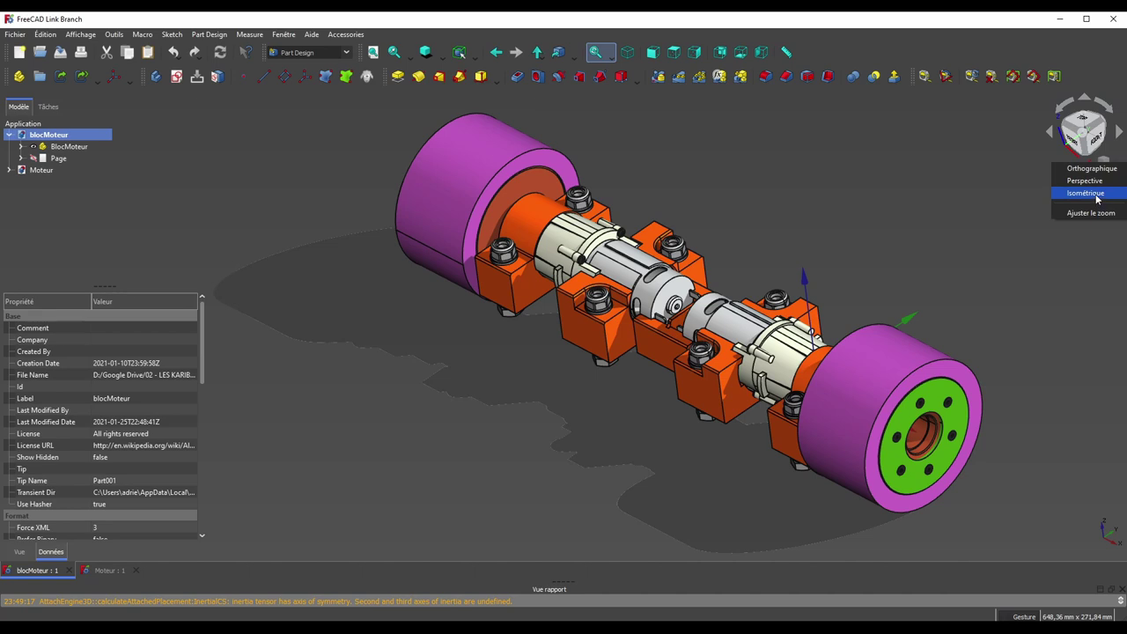
{"action": "left_click", "coordinate": [1084, 181]}
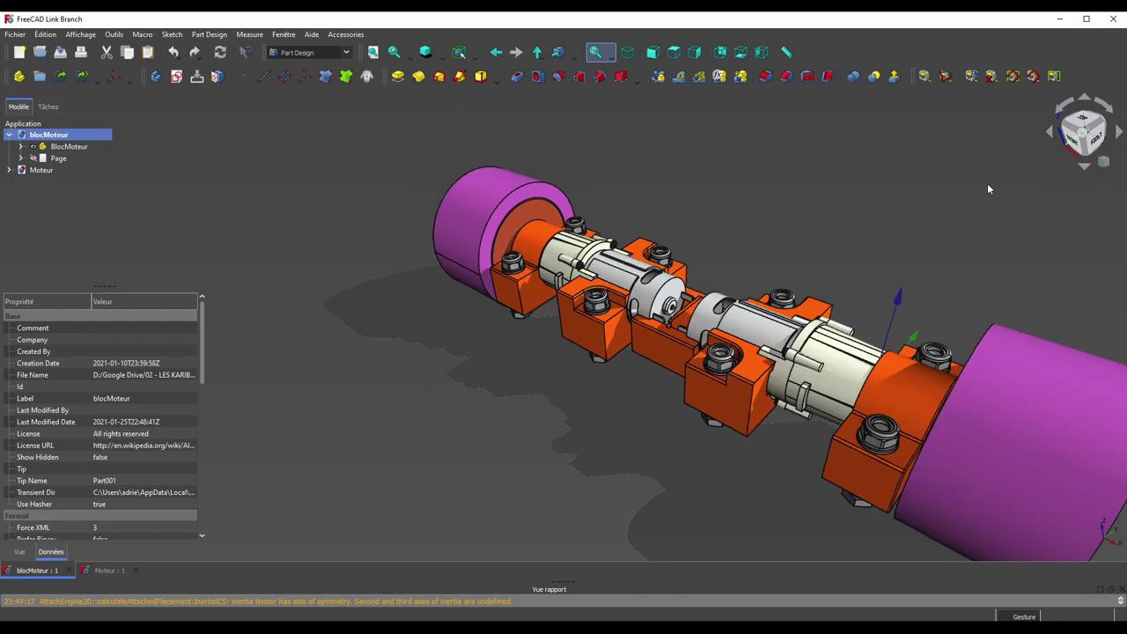
{"action": "scroll", "coordinate": [644, 216], "scroll_direction": "down", "scroll_amount": 5}
{"action": "mouse_move", "coordinate": [567, 356]}
{"action": "left_mouse_down"}
{"action": "mouse_move", "coordinate": [864, 369]}
{"action": "mouse_move", "coordinate": [314, 307]}
{"action": "mouse_move", "coordinate": [763, 356]}
{"action": "mouse_move", "coordinate": [615, 334]}
{"action": "mouse_move", "coordinate": [584, 191]}
{"action": "mouse_move", "coordinate": [830, 328]}
{"action": "mouse_move", "coordinate": [523, 305]}
{"action": "mouse_move", "coordinate": [497, 214]}
{"action": "mouse_move", "coordinate": [480, 210]}
{"action": "left_mouse_up"}
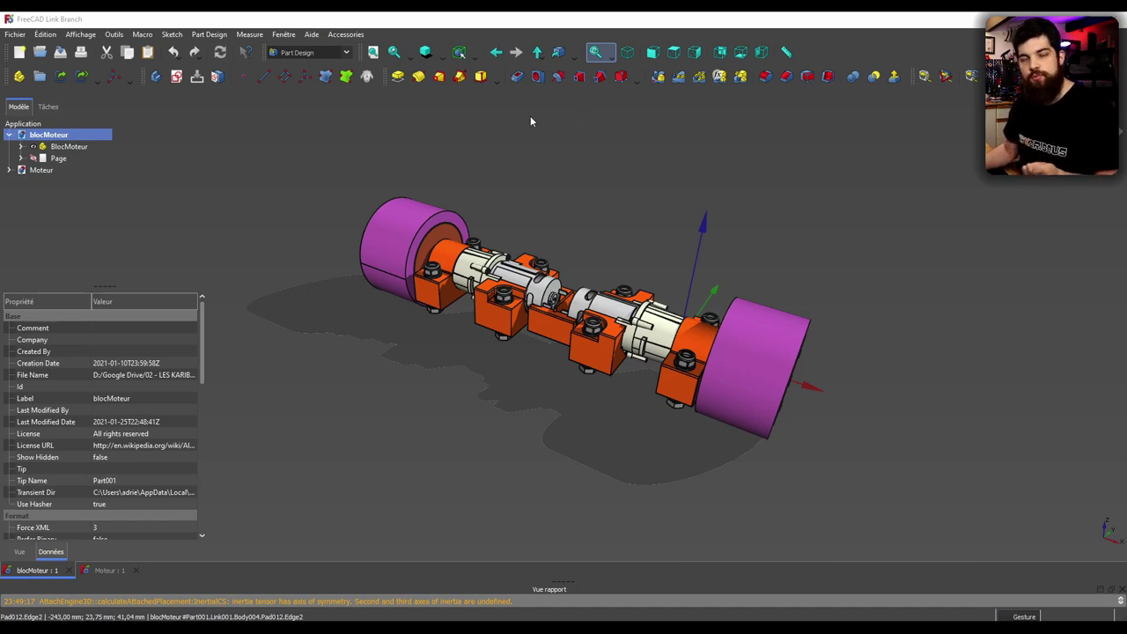
{"action": "left_click", "coordinate": [347, 52]}
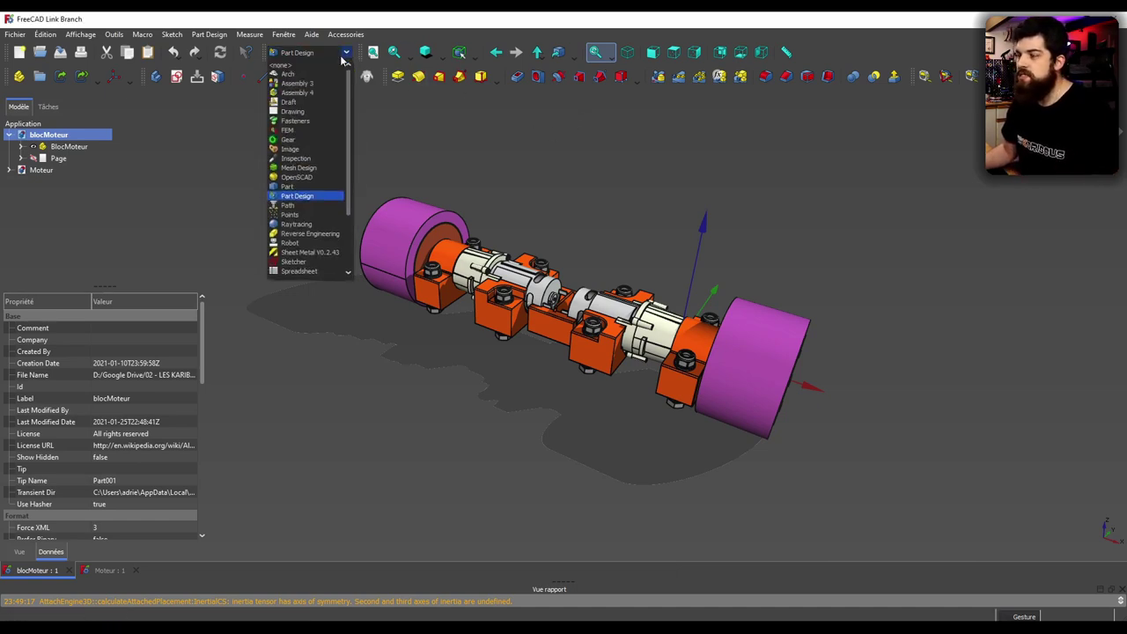
{"action": "scroll", "coordinate": [351, 132], "scroll_direction": "down", "scroll_amount": 3}
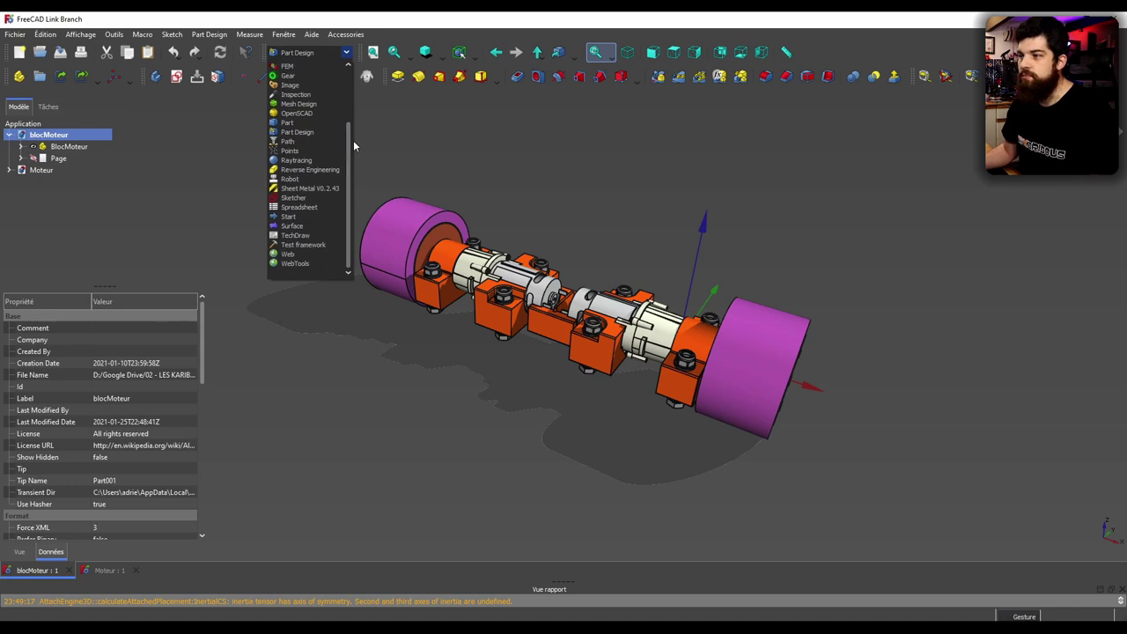
{"action": "left_click_drag", "start_coordinate": [347, 203], "coordinate": [349, 141]}
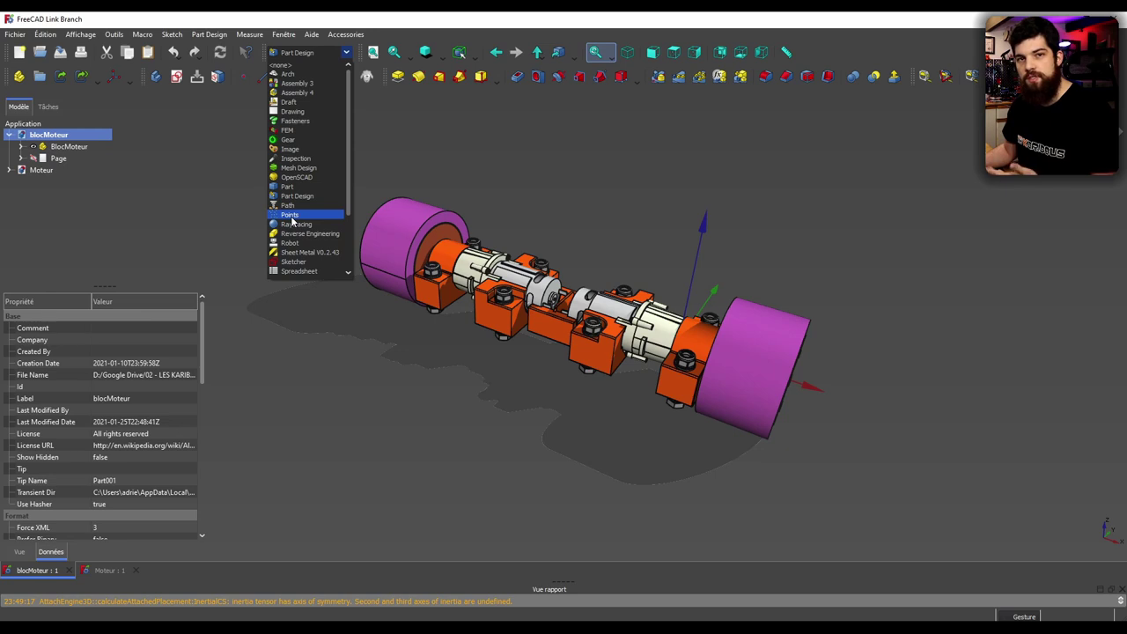
{"action": "left_click", "coordinate": [444, 115]}
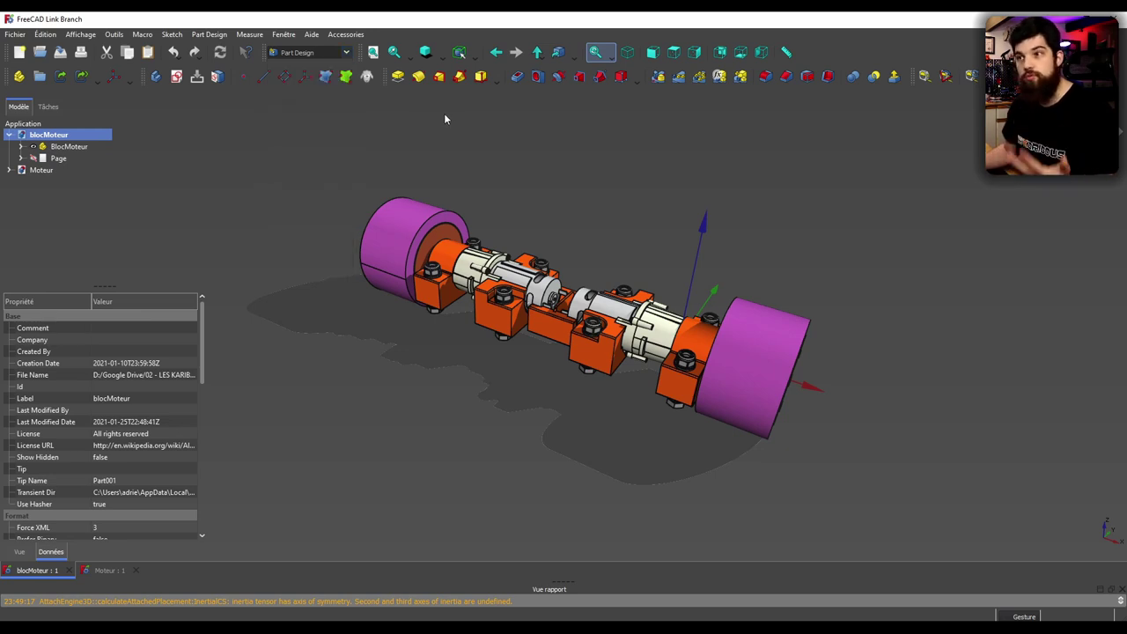
Open Outils > Personnaliser on the Ateliers workbench lists
{"action": "left_click", "coordinate": [117, 35]}
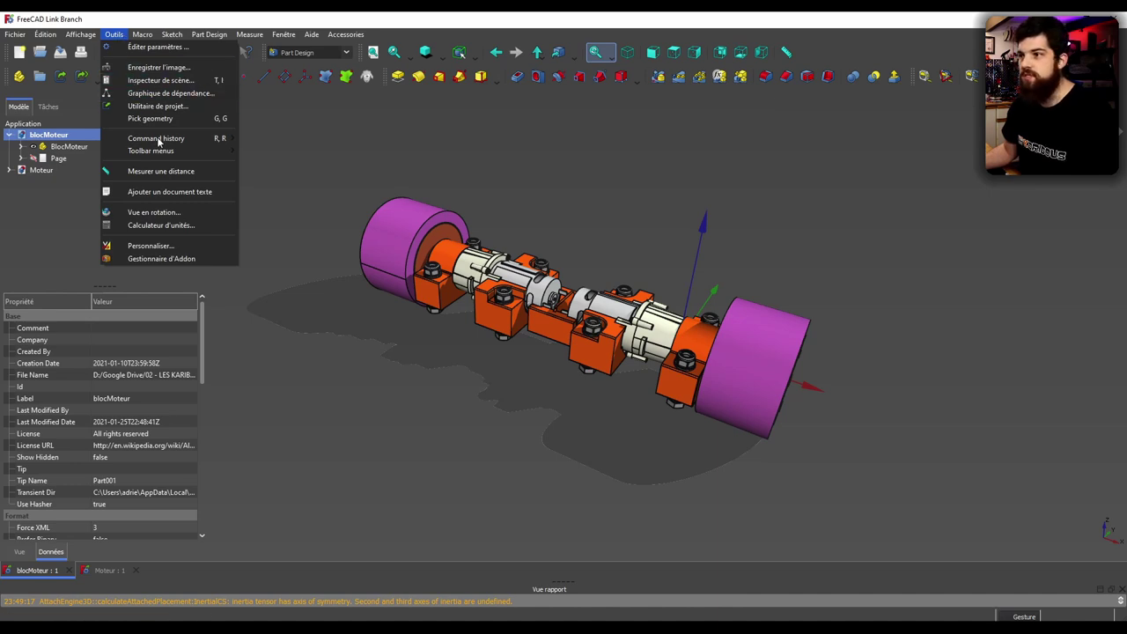
{"action": "left_click", "coordinate": [166, 245]}
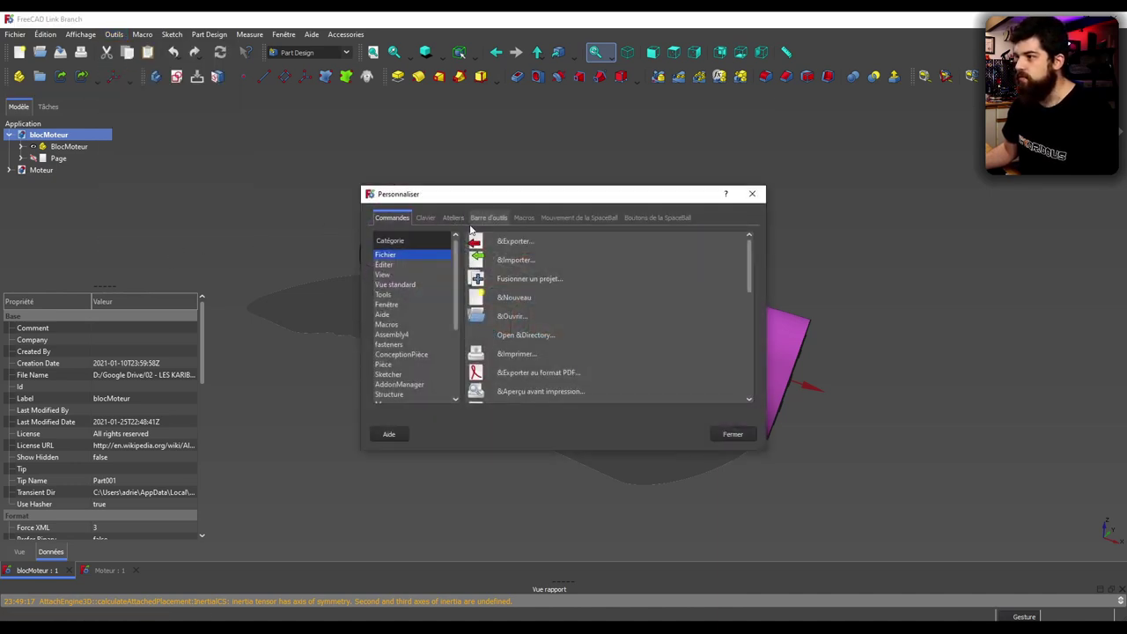
{"action": "left_click", "coordinate": [455, 219]}
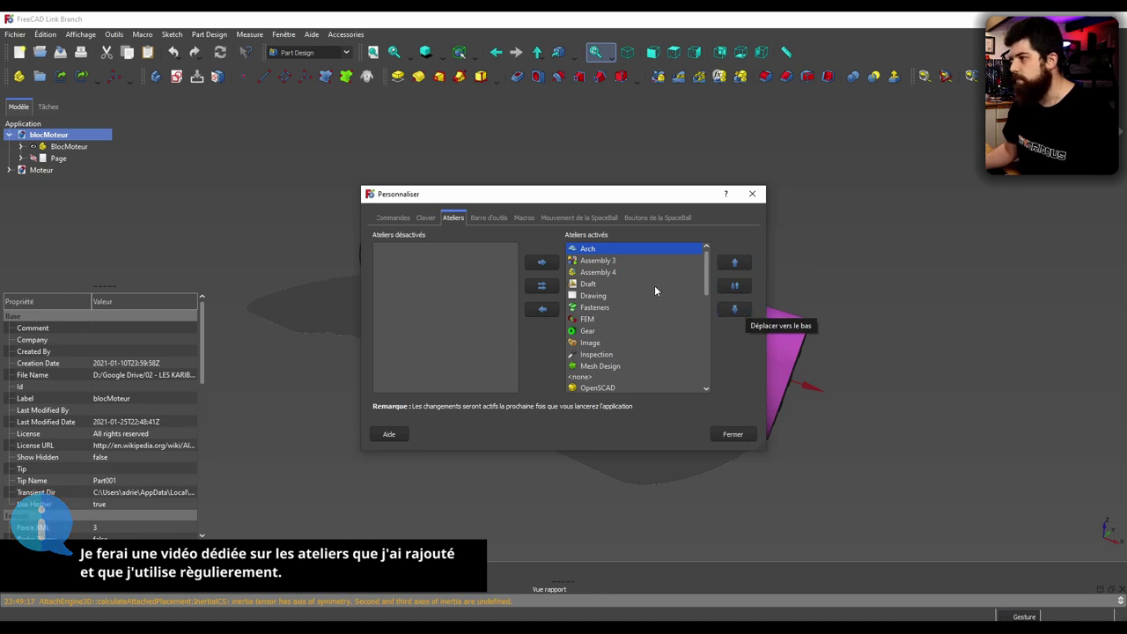
Disable Arch, Assembly 4, Inspection, Mesh Design, OpenSCAD, Points, Raytracing and Reverse Engineering workbenches
{"action": "left_click", "coordinate": [548, 315]}
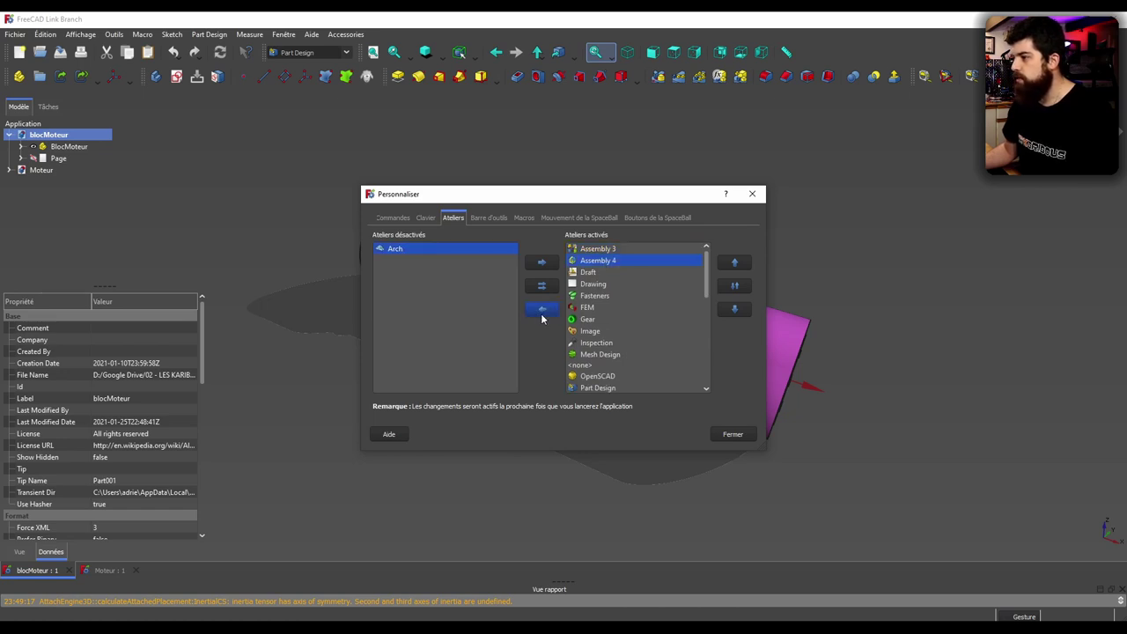
{"action": "left_click", "coordinate": [542, 315]}
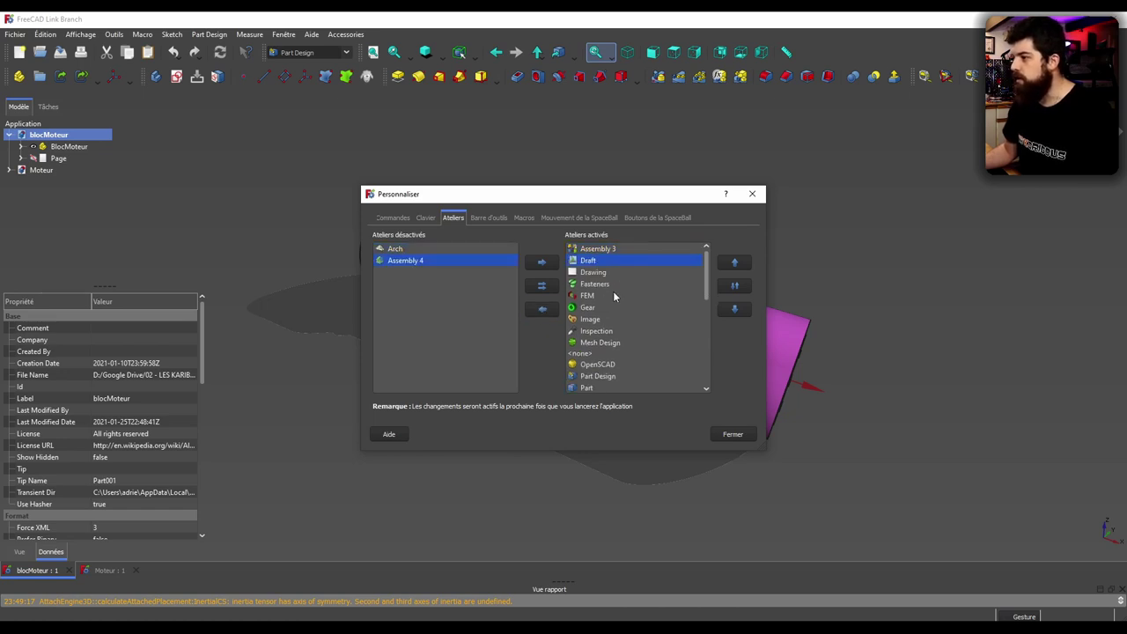
{"action": "scroll", "coordinate": [614, 296], "scroll_direction": "down", "scroll_amount": 1}
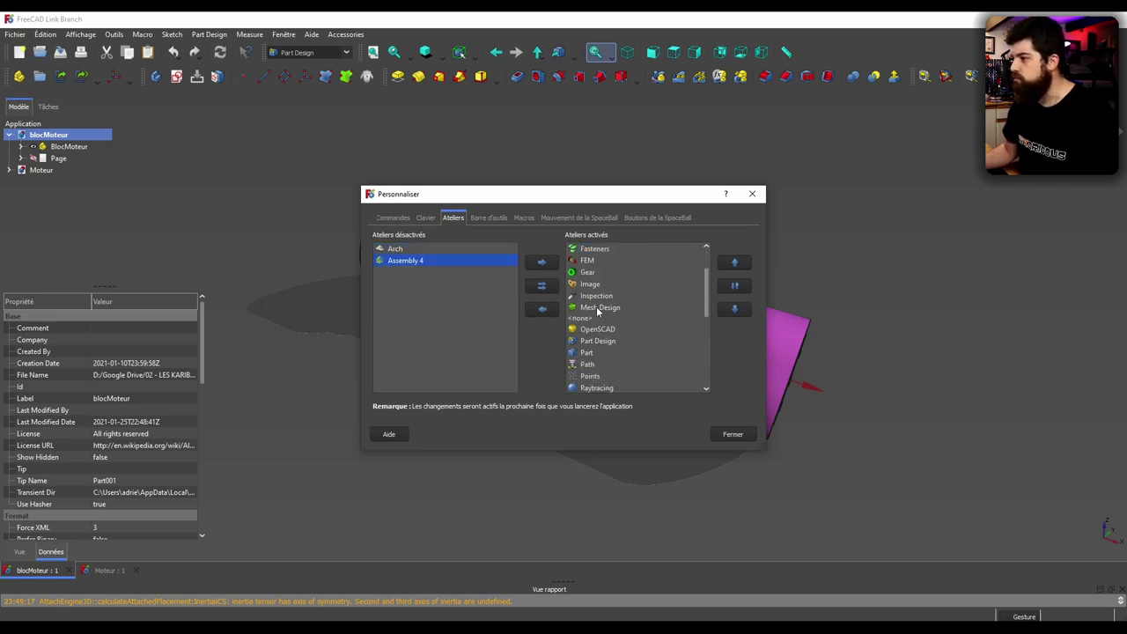
{"action": "left_click", "coordinate": [541, 309]}
{"action": "left_click", "coordinate": [540, 312]}
{"action": "left_click", "coordinate": [541, 311]}
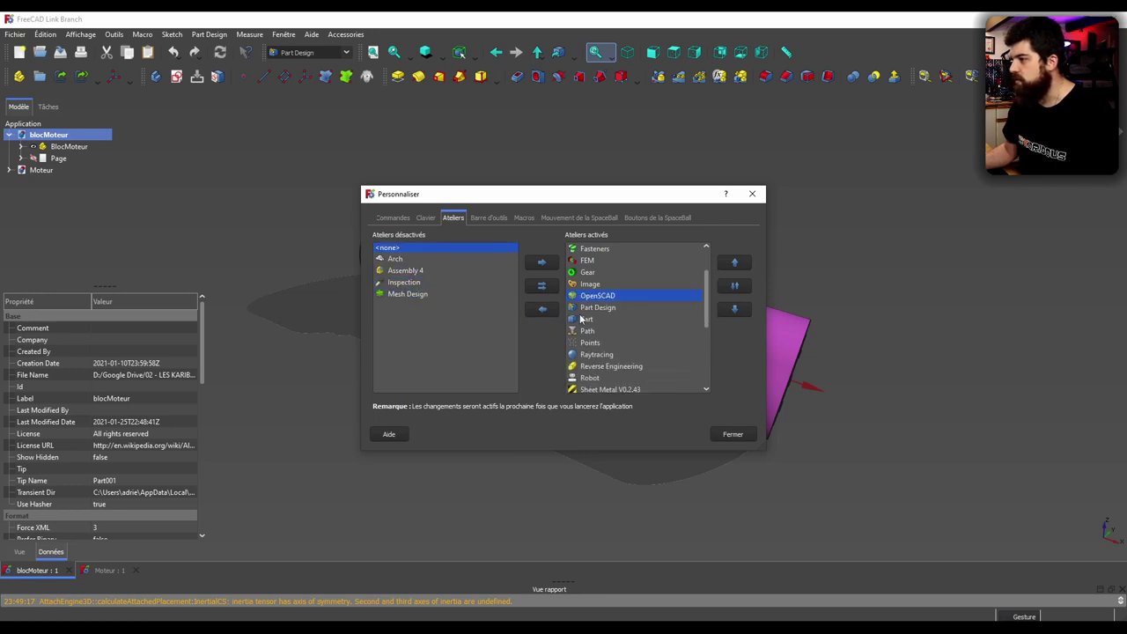
{"action": "left_click", "coordinate": [541, 311]}
{"action": "left_click", "coordinate": [594, 332]}
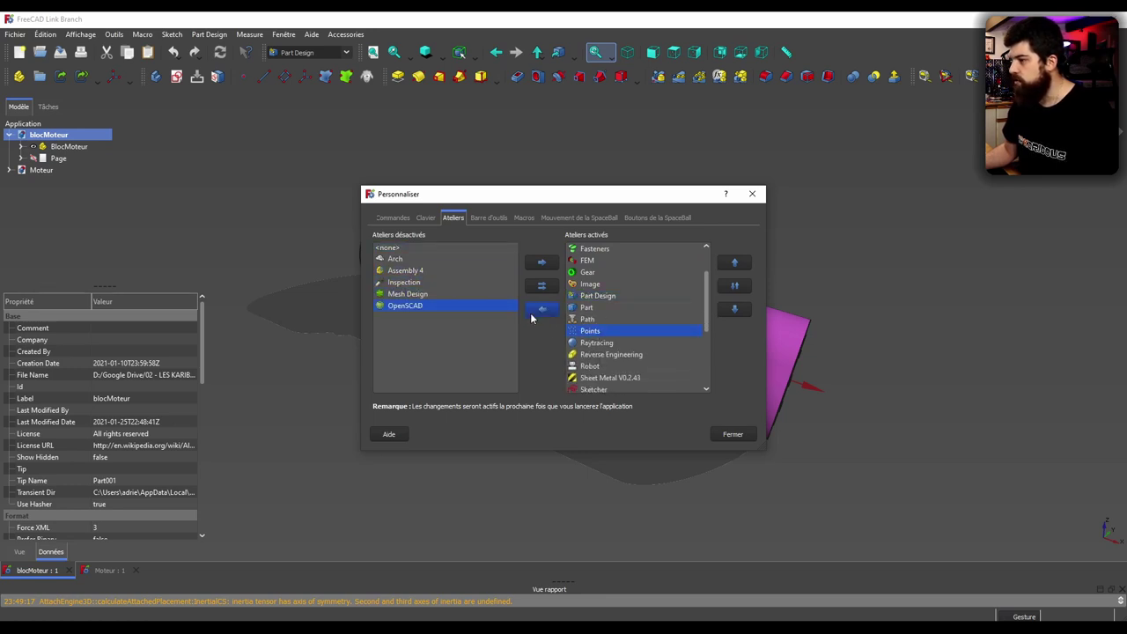
{"action": "left_click", "coordinate": [533, 315]}
{"action": "left_click", "coordinate": [533, 315]}
{"action": "left_click", "coordinate": [540, 311]}
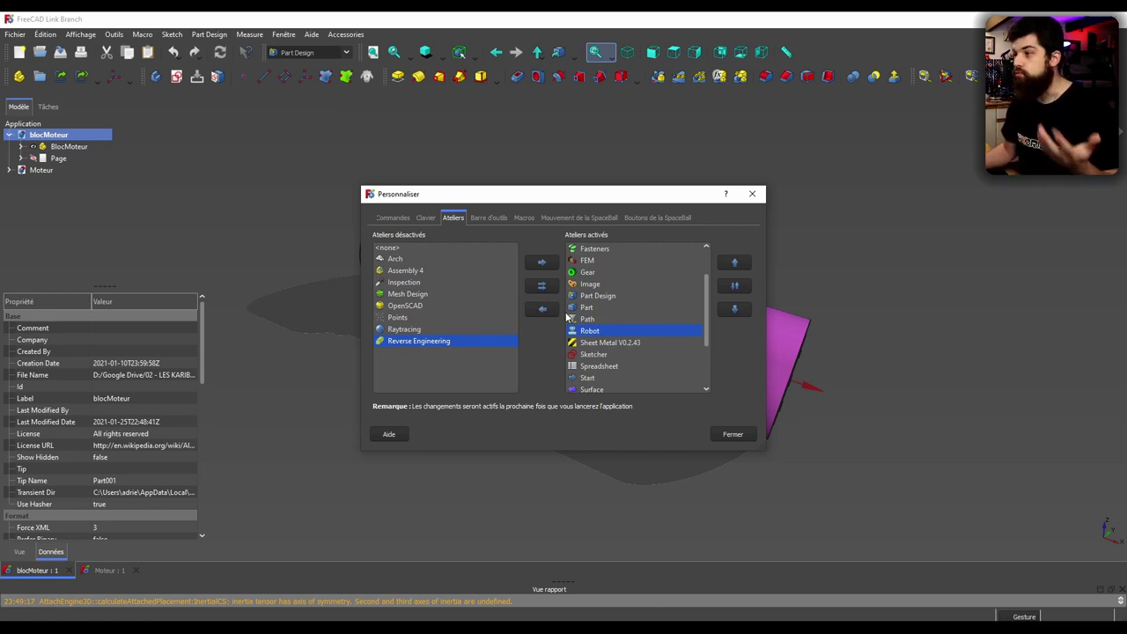
Disable the Robot, Start, Surface and Test framework workbenches, then close the dialog
{"action": "left_click", "coordinate": [541, 309]}
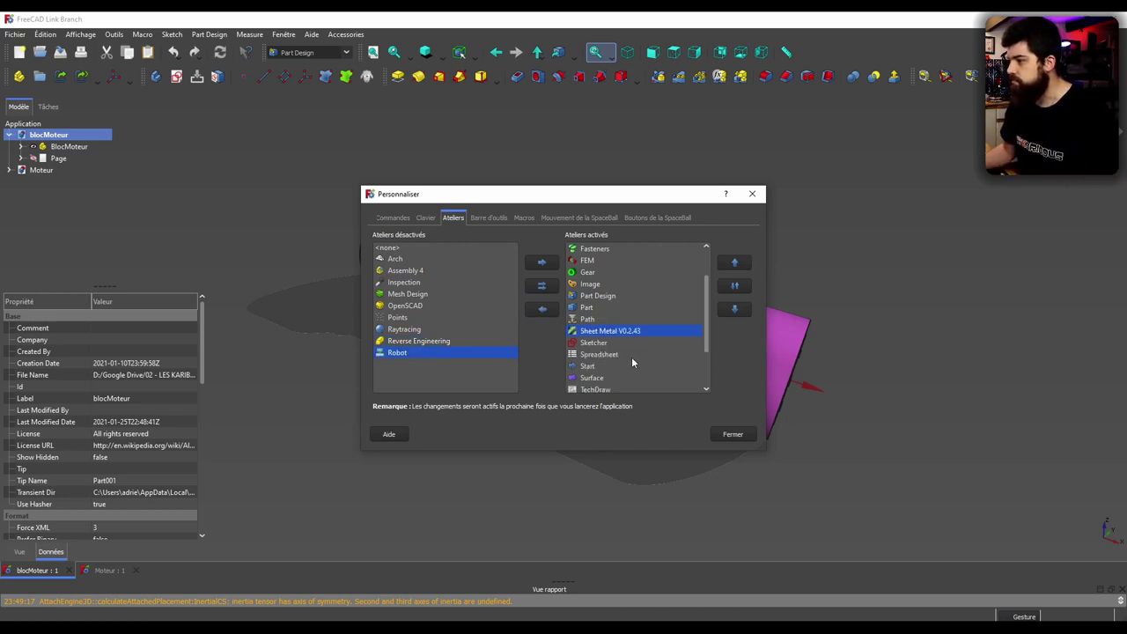
{"action": "scroll", "coordinate": [632, 362], "scroll_direction": "down", "scroll_amount": 1}
{"action": "left_click", "coordinate": [592, 329]}
{"action": "left_click", "coordinate": [544, 312]}
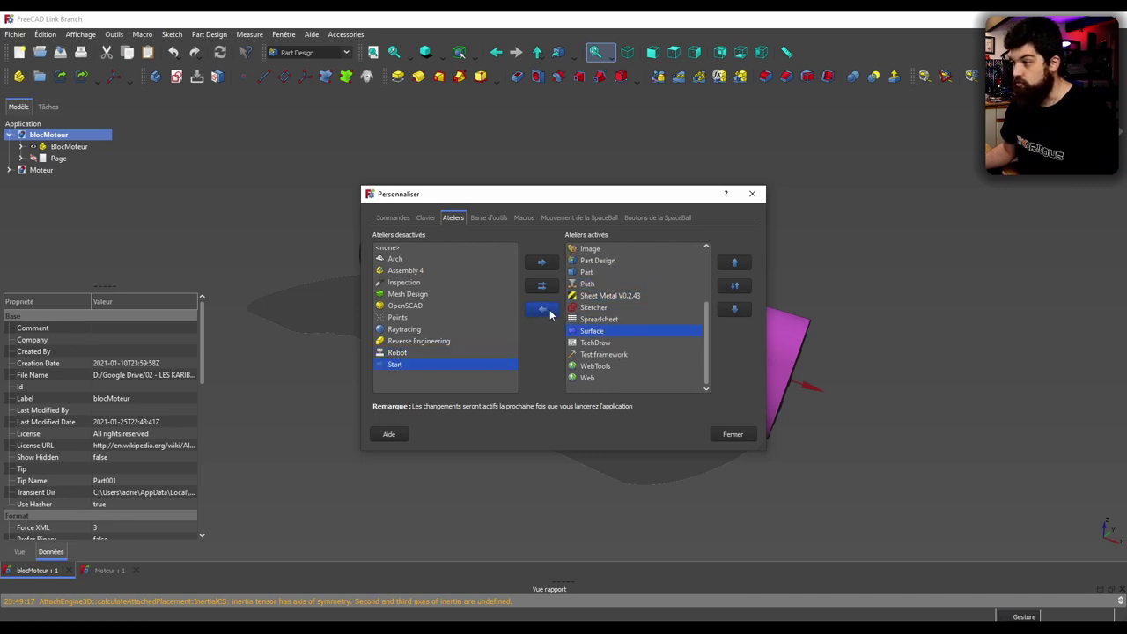
{"action": "left_click", "coordinate": [540, 312]}
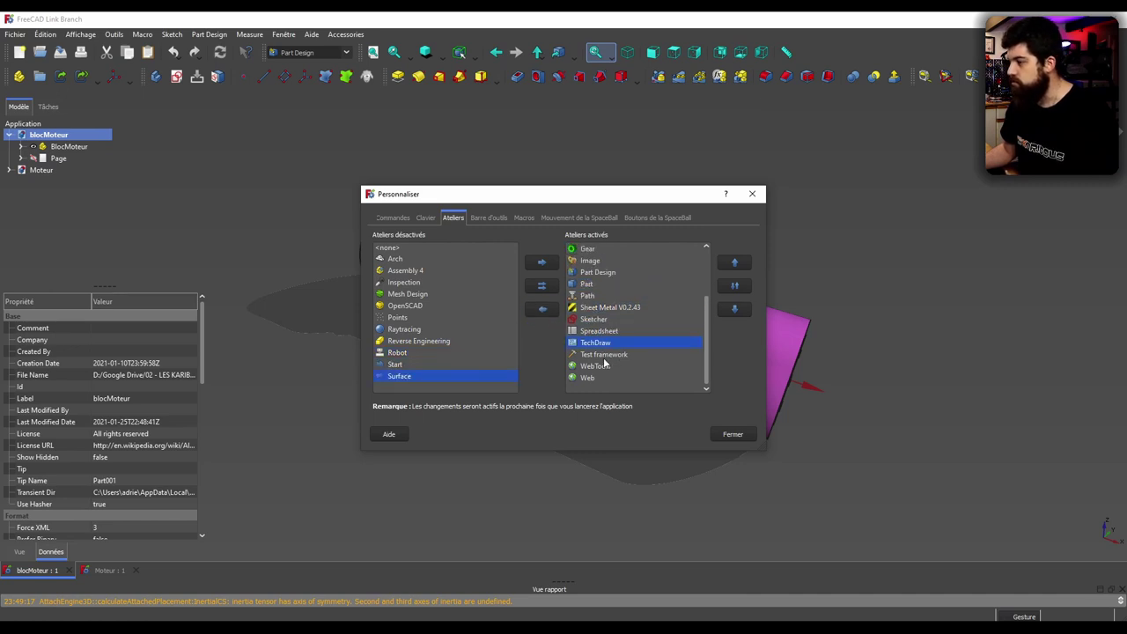
{"action": "left_click", "coordinate": [542, 309]}
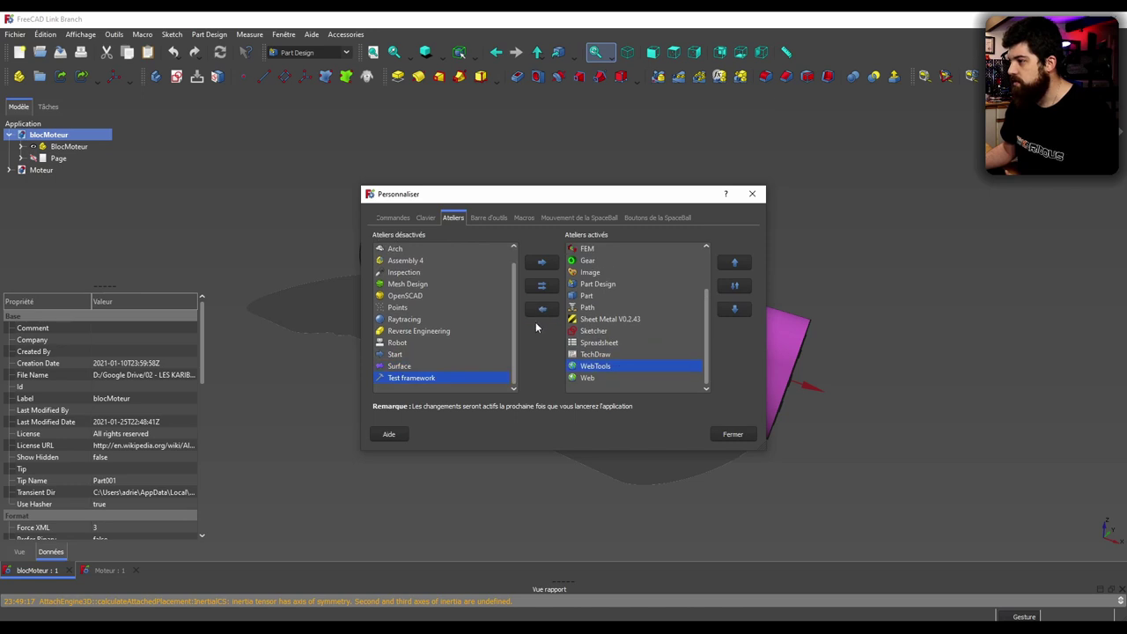
{"action": "left_click", "coordinate": [542, 309]}
{"action": "left_click", "coordinate": [541, 310]}
{"action": "key", "text": "Escape"}
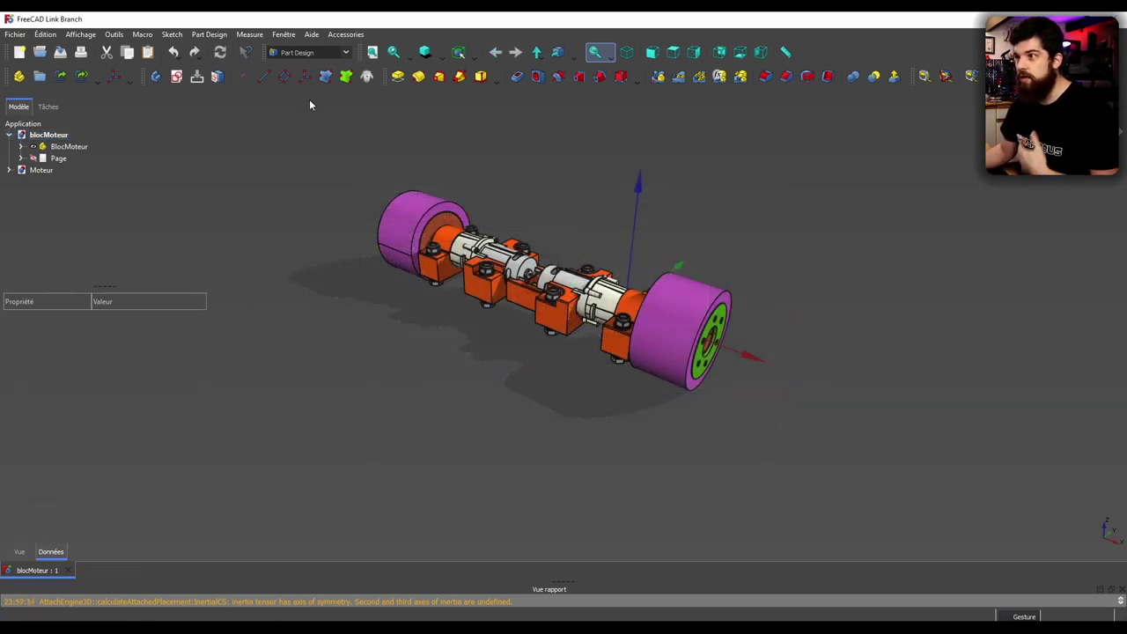
{"action": "left_click", "coordinate": [314, 51]}
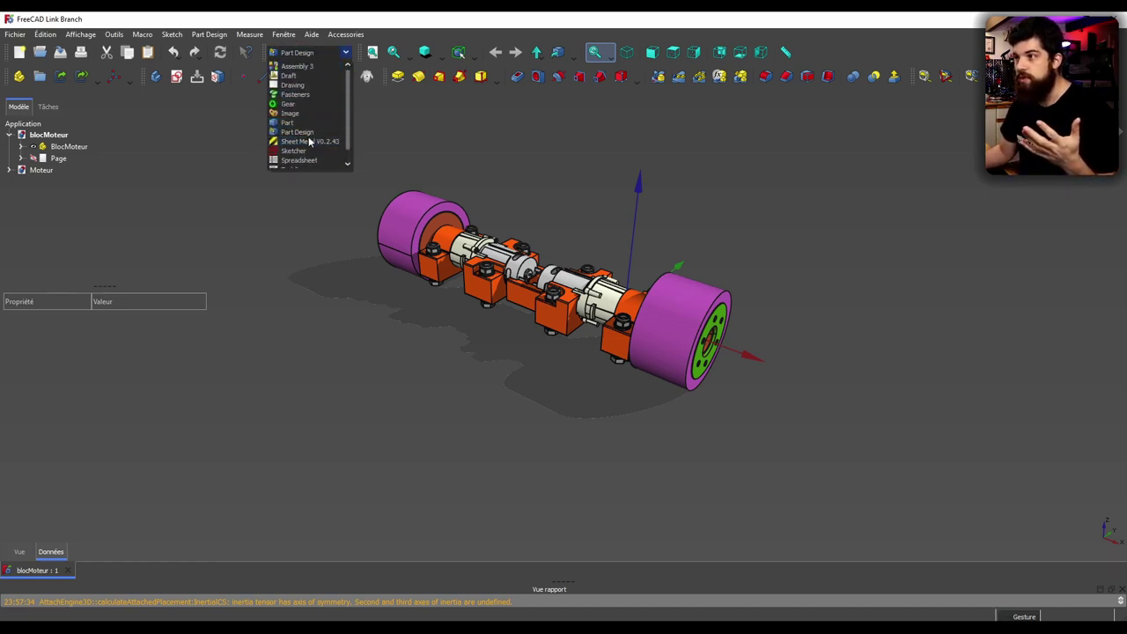
{"action": "left_click", "coordinate": [463, 127]}
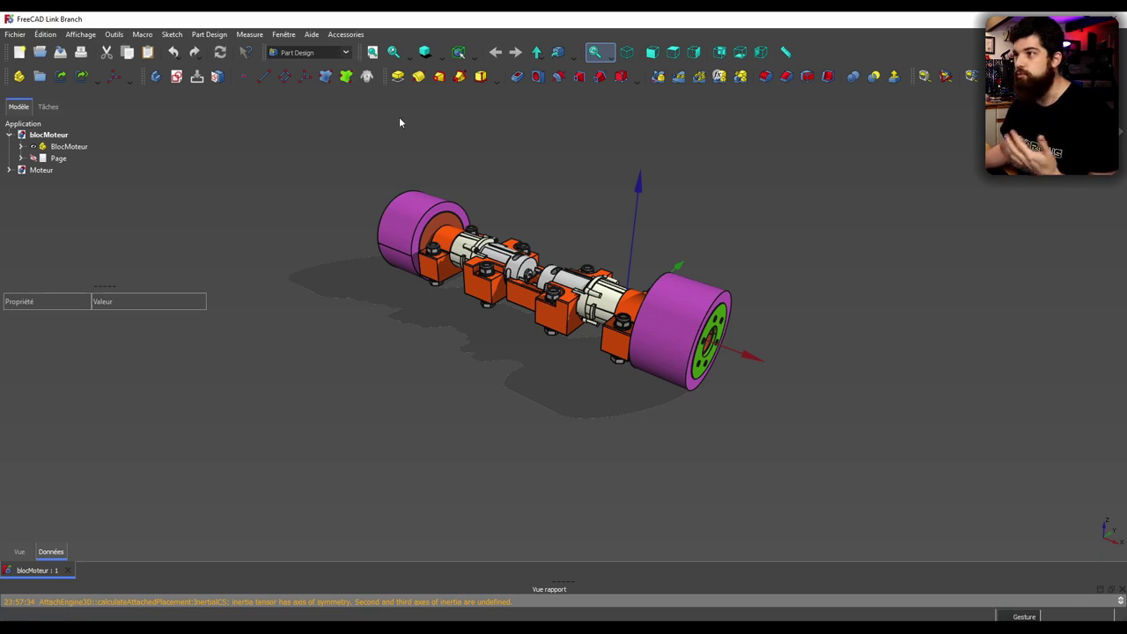
{"action": "left_click_drag", "start_coordinate": [552, 177], "coordinate": [534, 171]}
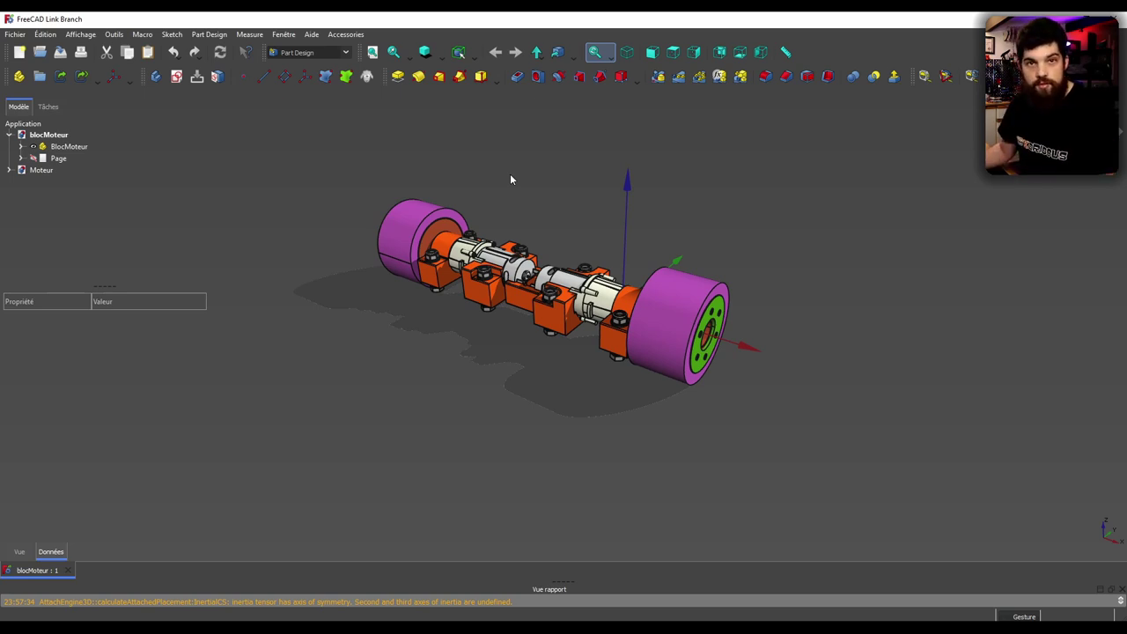
{"action": "left_click_drag", "start_coordinate": [508, 176], "coordinate": [400, 393]}
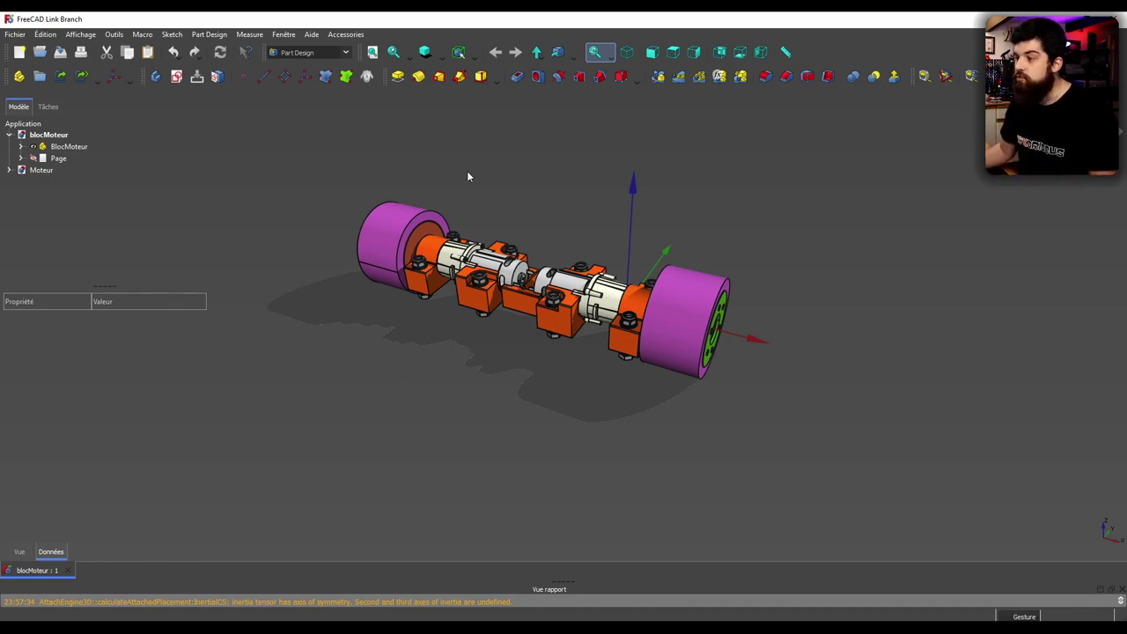
{"action": "left_click_drag", "start_coordinate": [466, 171], "coordinate": [481, 164]}
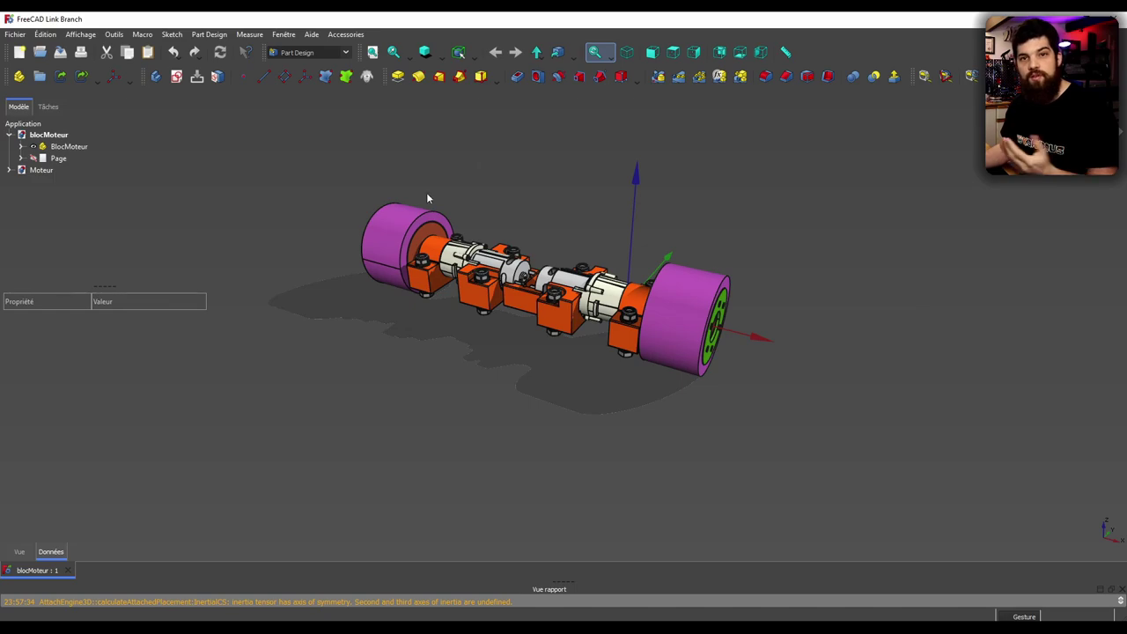